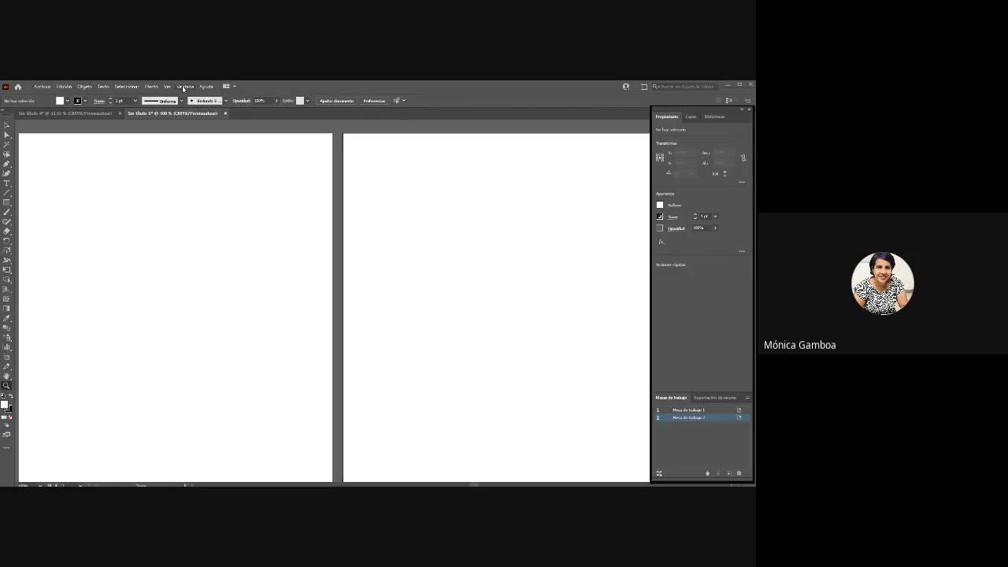
# - Zoom in and out on the two blank artboards with the Zoom tool, finishing with both fully in view
pyautogui.click(184, 89)
pyautogui.press('z')
pyautogui.click(422, 282)
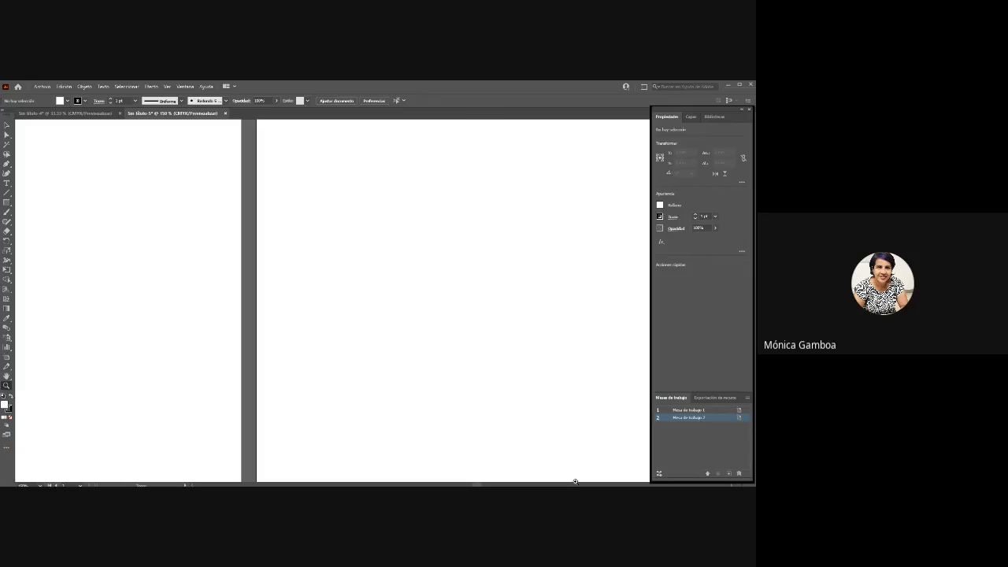
pyautogui.moveTo(575, 481); pyautogui.dragTo(559, 485)
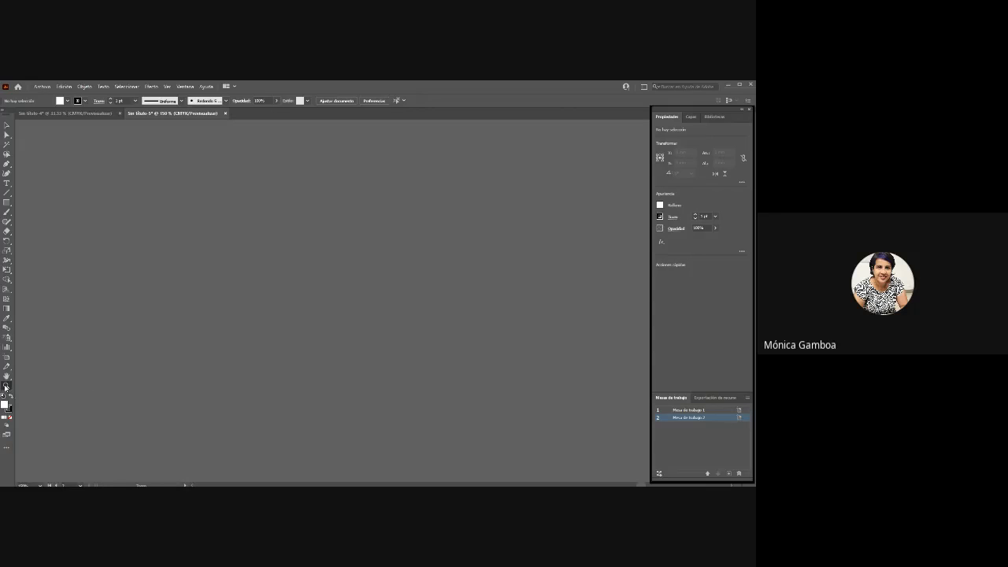
pyautogui.scroll(-7, 412, 317)
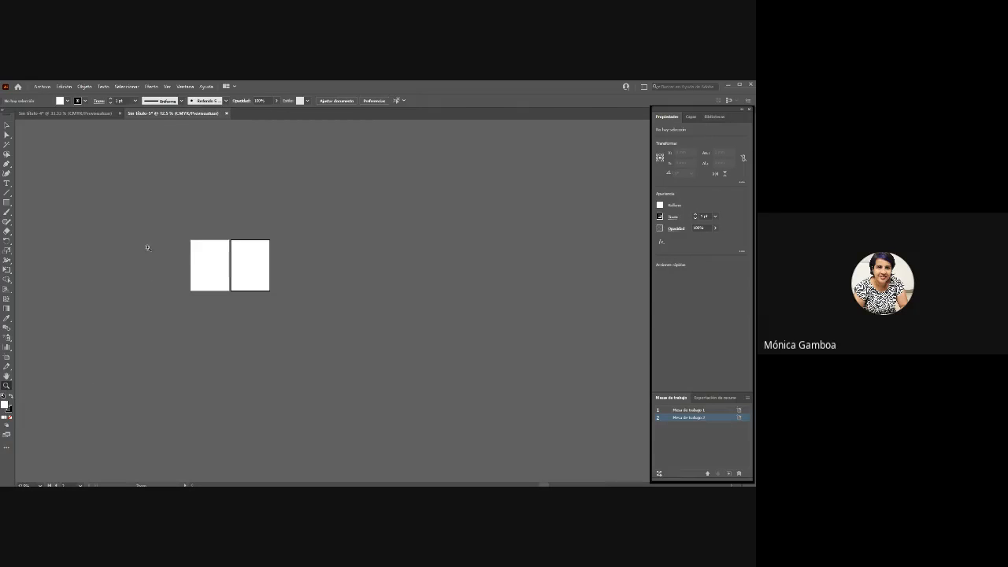
pyautogui.moveTo(186, 232); pyautogui.dragTo(531, 383)
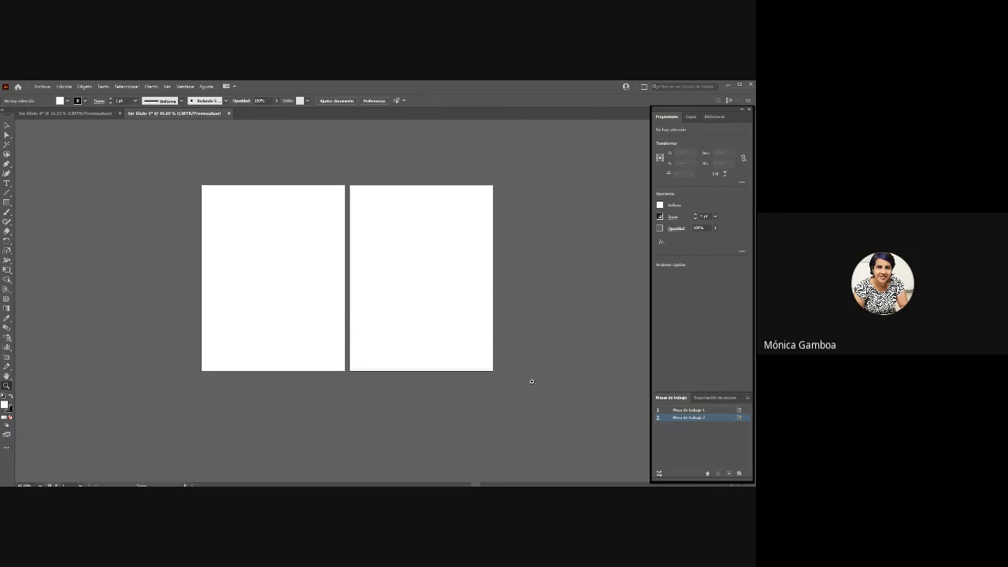
pyautogui.moveTo(182, 170); pyautogui.dragTo(239, 231)
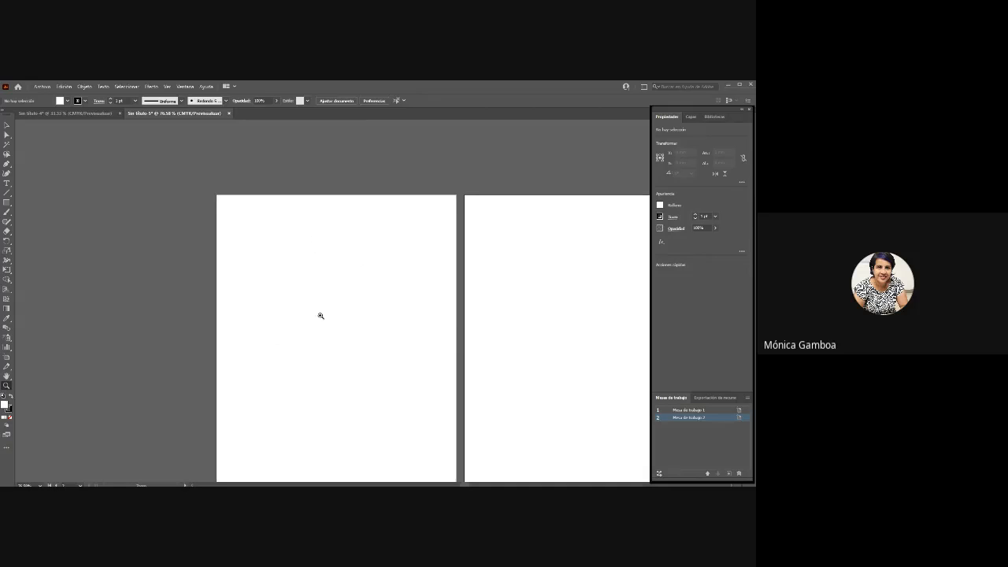
pyautogui.keyDown('alt'); pyautogui.click(380, 297); pyautogui.keyUp('alt')
pyautogui.scroll(-2, 349, 337)
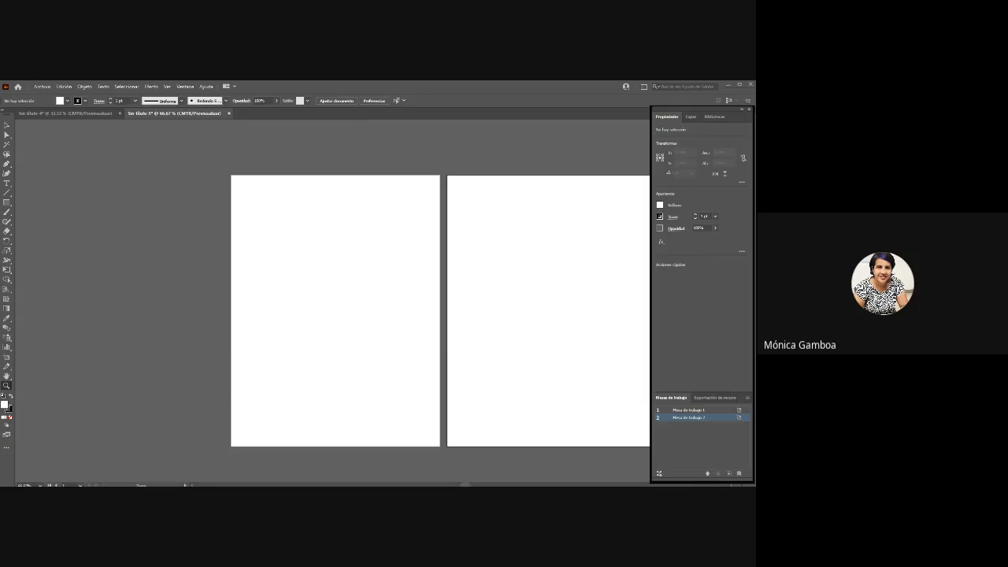
pyautogui.moveTo(464, 485); pyautogui.dragTo(472, 486)
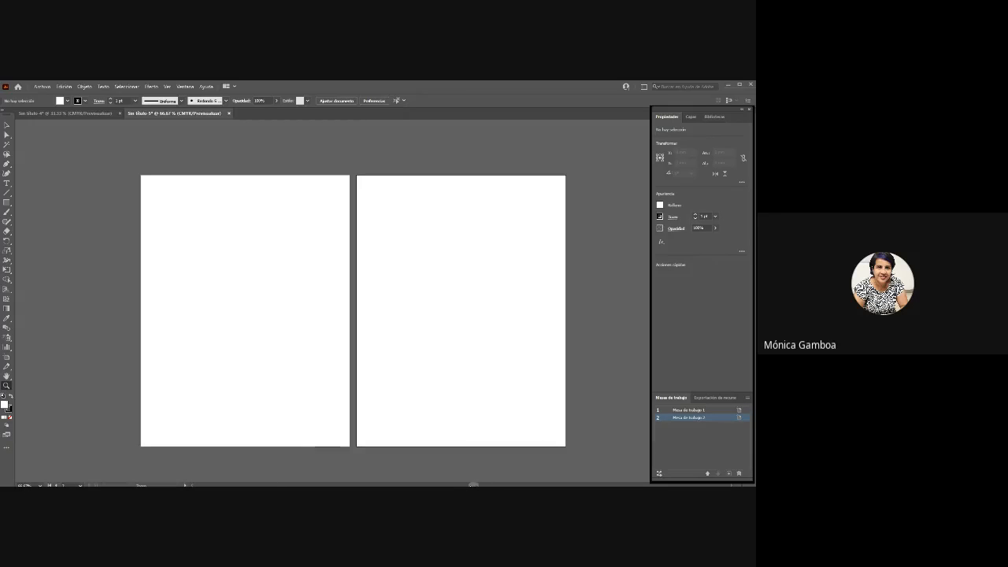
# - Pan around the canvas with the Hand tool and bring both artboards back to the middle of the view
pyautogui.click(6, 387)
pyautogui.click(7, 378)
pyautogui.moveTo(459, 239); pyautogui.dragTo(618, 232)
pyautogui.moveTo(418, 187); pyautogui.dragTo(283, 129)
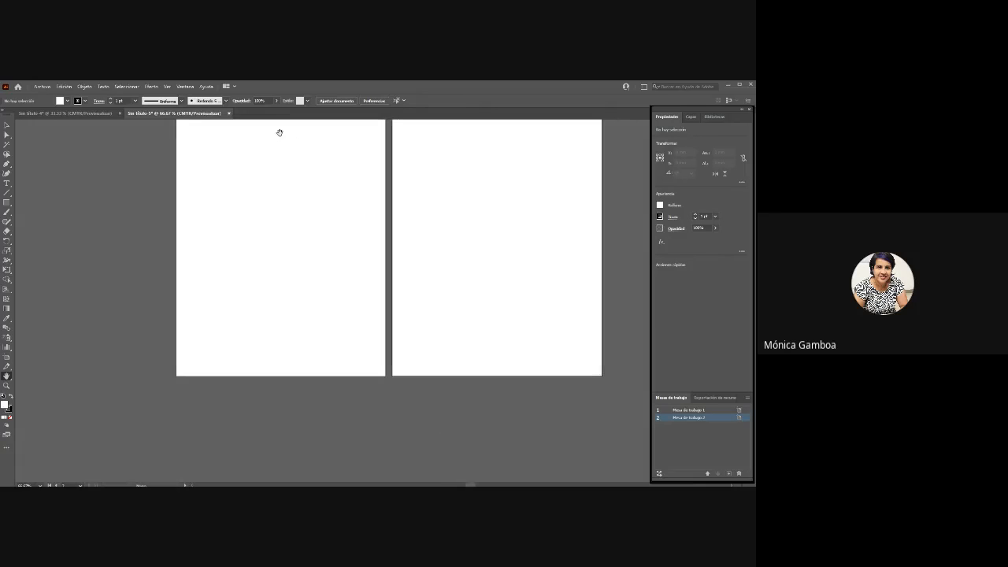
pyautogui.moveTo(288, 238); pyautogui.dragTo(460, 318)
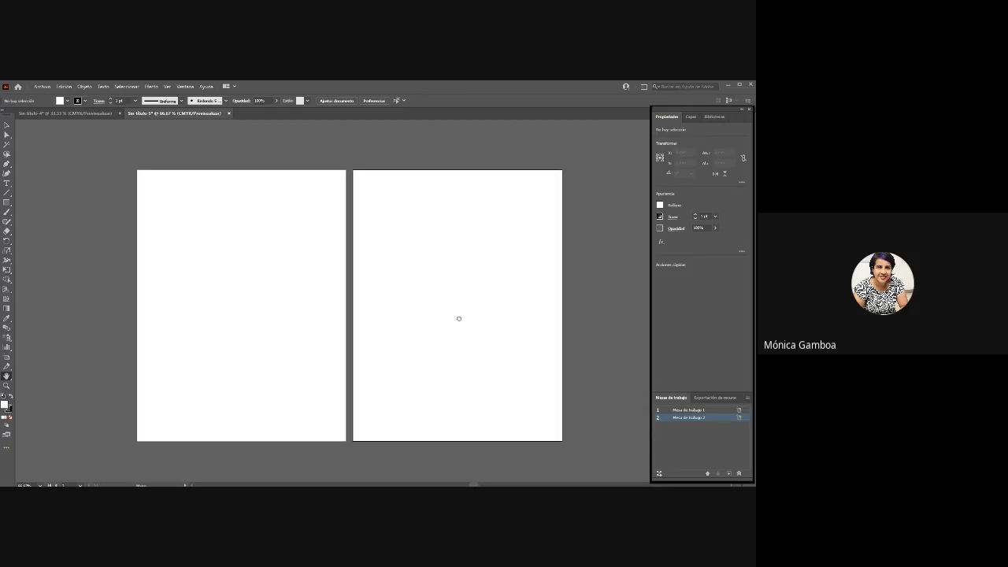
# - Zoom in closely on the first artboard with the Zoom tool and zoom back out to both artboards
pyautogui.click(7, 385)
pyautogui.click(254, 241)
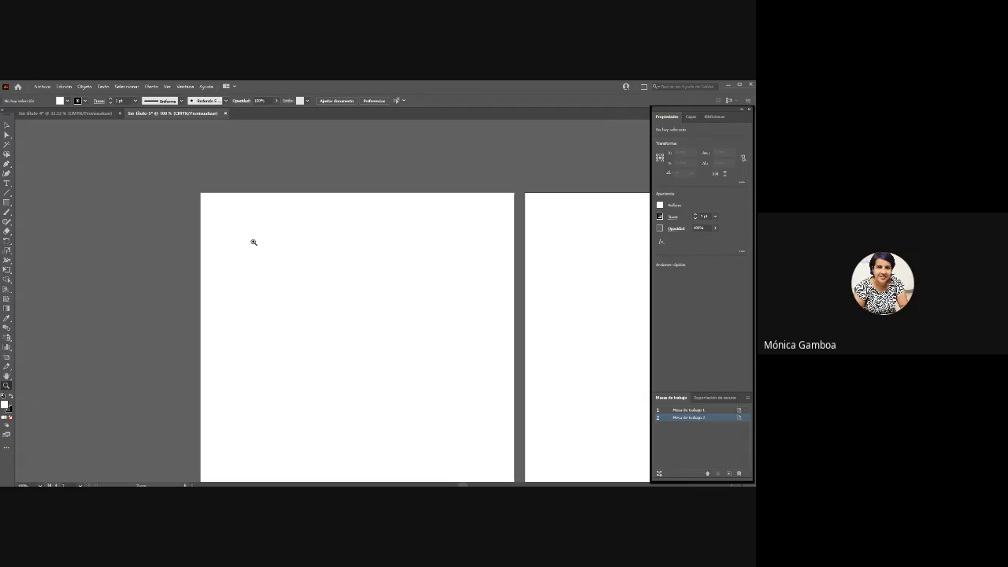
pyautogui.click(254, 242)
pyautogui.click(345, 302)
pyautogui.click(521, 370)
pyautogui.click(548, 374)
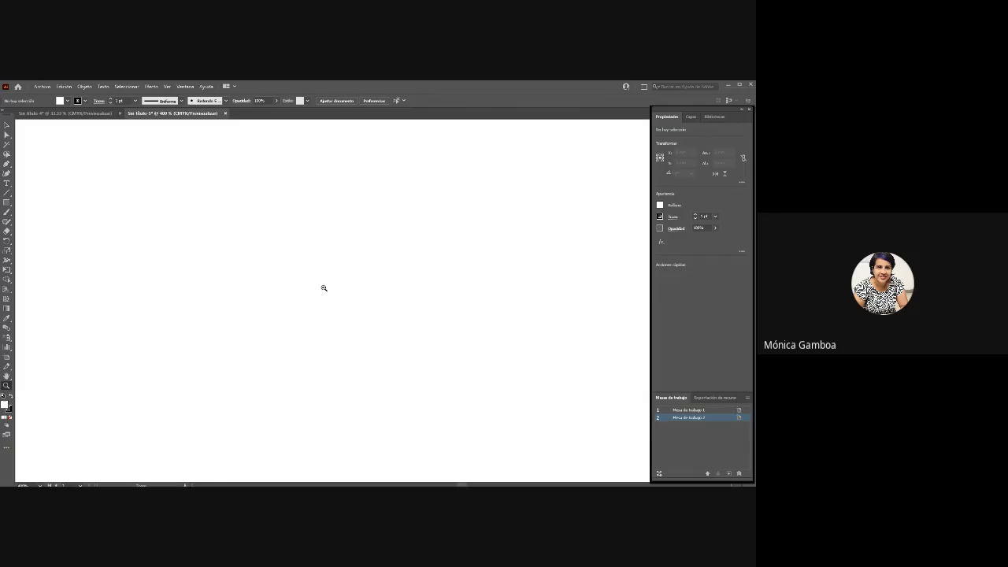
pyautogui.keyDown('alt'); pyautogui.click(323, 289); pyautogui.keyUp('alt')
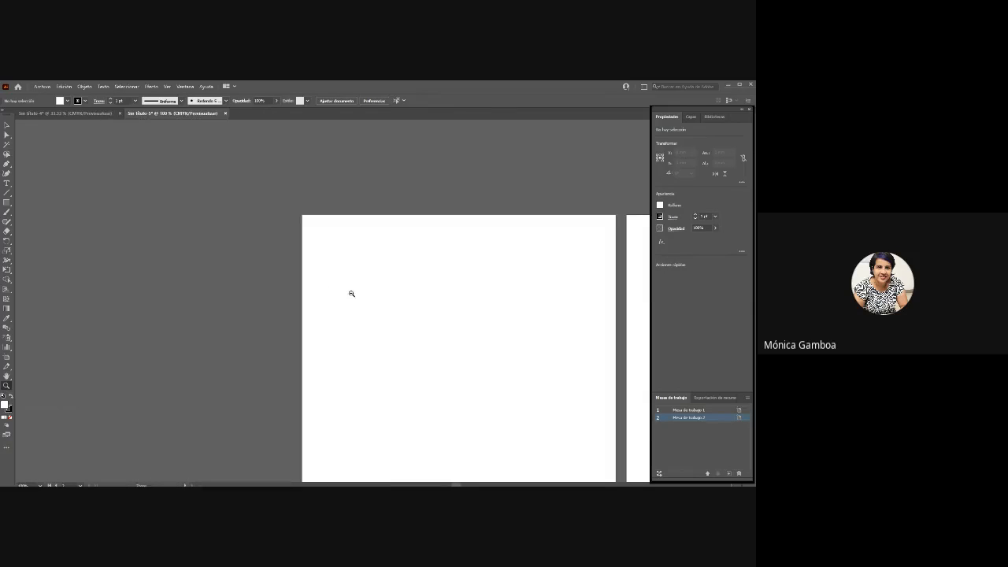
pyautogui.keyDown('alt'); pyautogui.click(449, 330); pyautogui.keyUp('alt')
pyautogui.keyDown('alt'); pyautogui.click(470, 334); pyautogui.keyUp('alt')
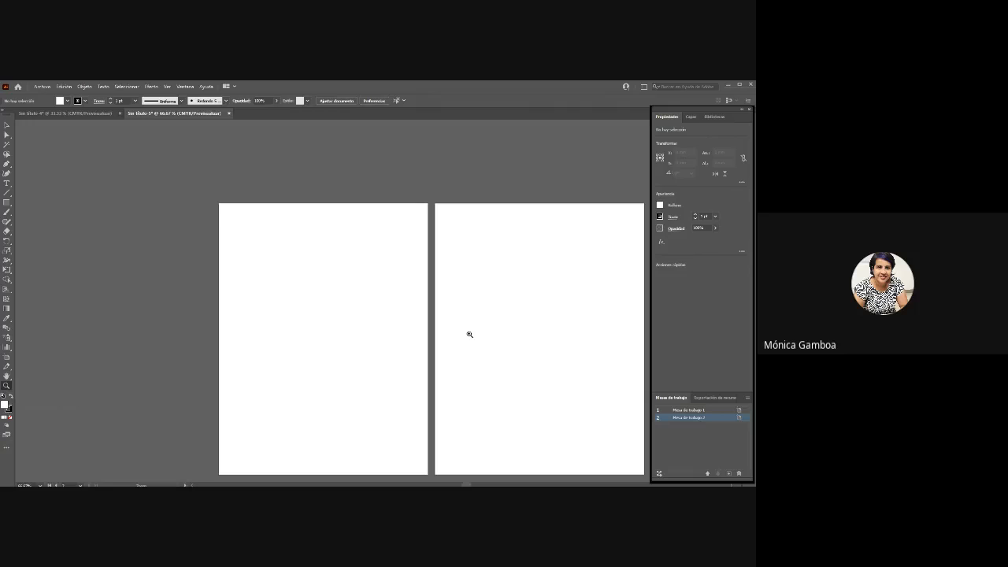
# - Reposition the view over both artboards with the Hand tool and switch back to the Zoom tool
pyautogui.click(11, 379)
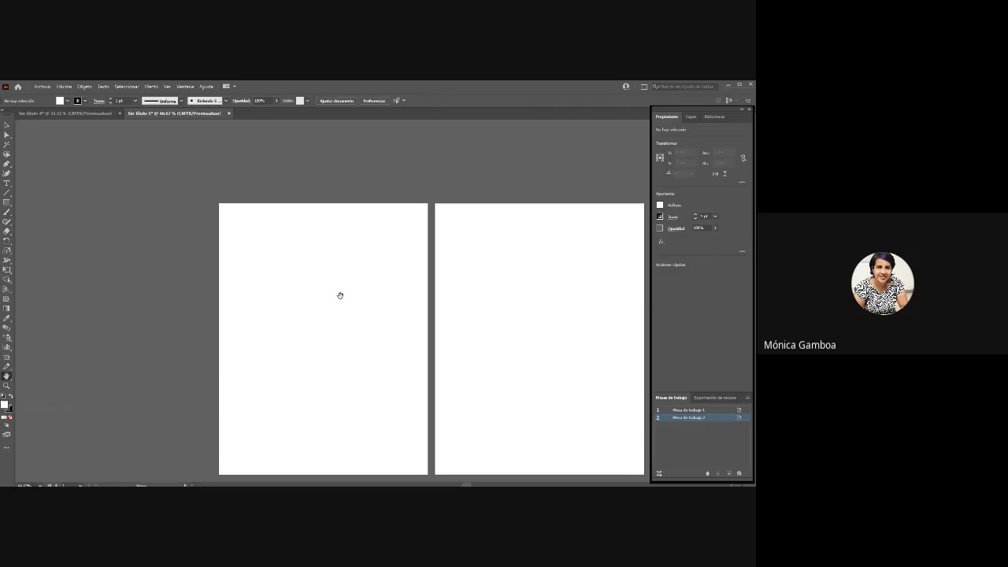
pyautogui.moveTo(353, 305); pyautogui.dragTo(238, 238)
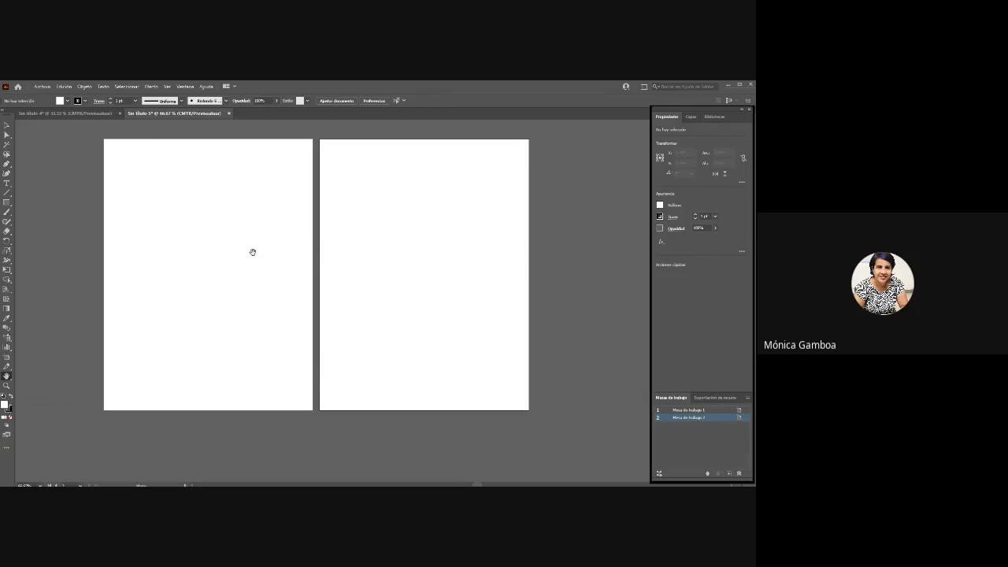
pyautogui.moveTo(247, 266)
pyautogui.mouseDown()
pyautogui.moveTo(299, 286)
pyautogui.moveTo(240, 275)
pyautogui.mouseUp()
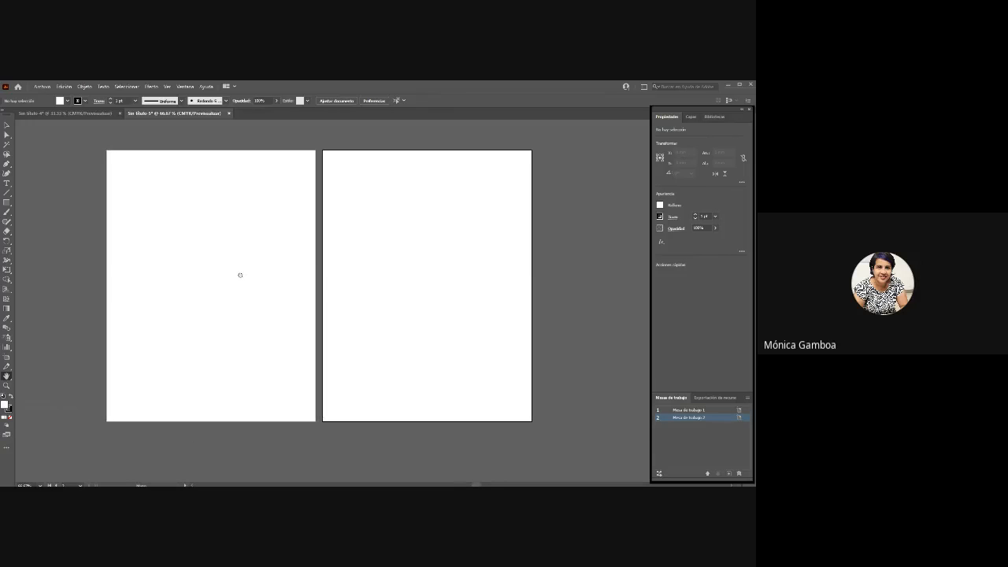
pyautogui.click(8, 386)
pyautogui.click(4, 385)
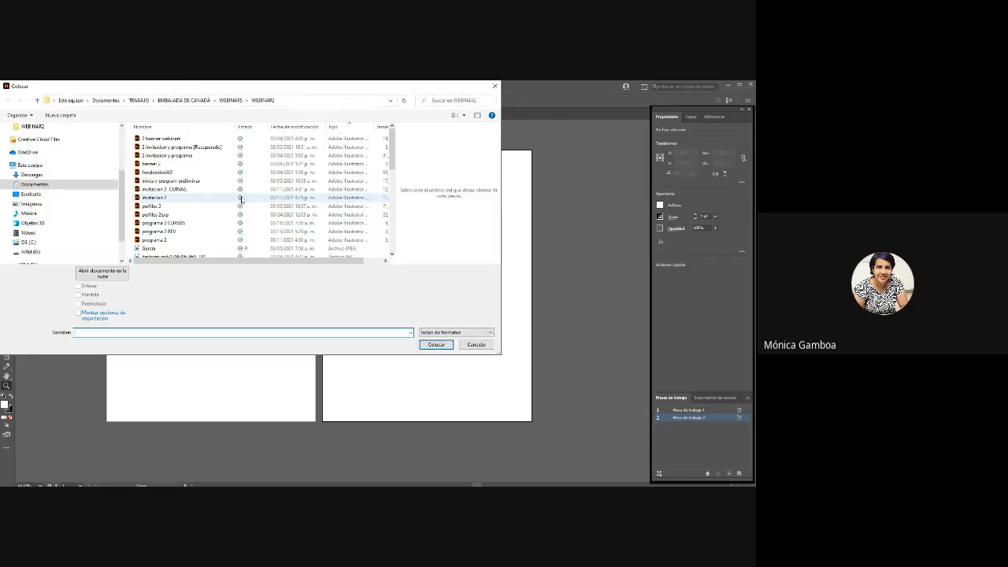
# - Place the black-and-white portrait photo from the Descargas folder onto the first artboard
pyautogui.click(94, 174)
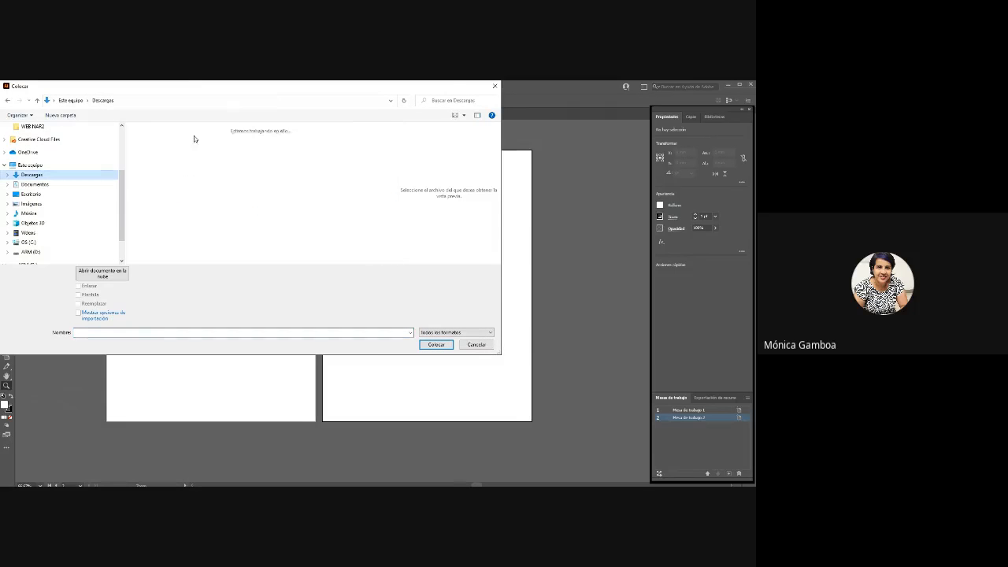
pyautogui.click(178, 156)
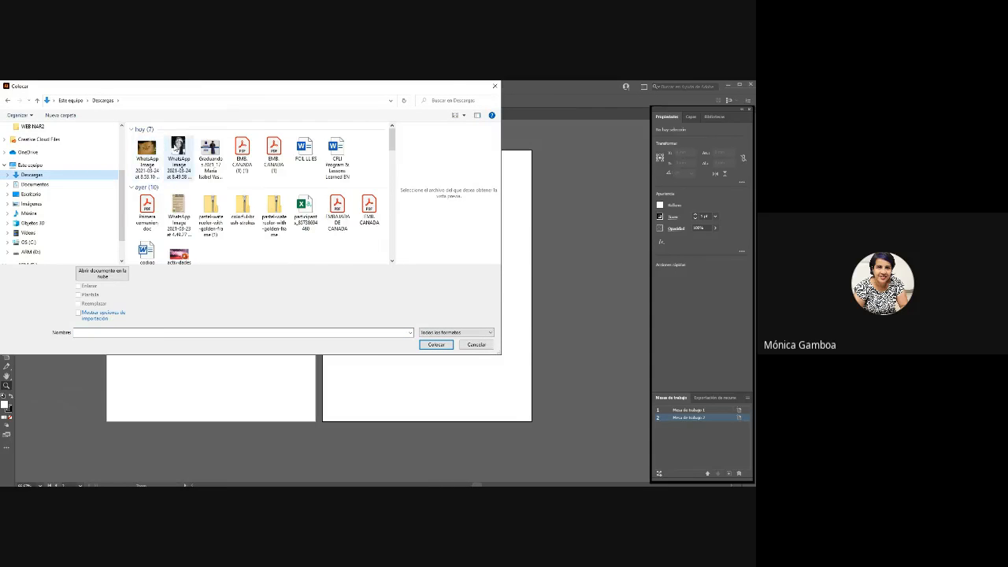
pyautogui.click(429, 345)
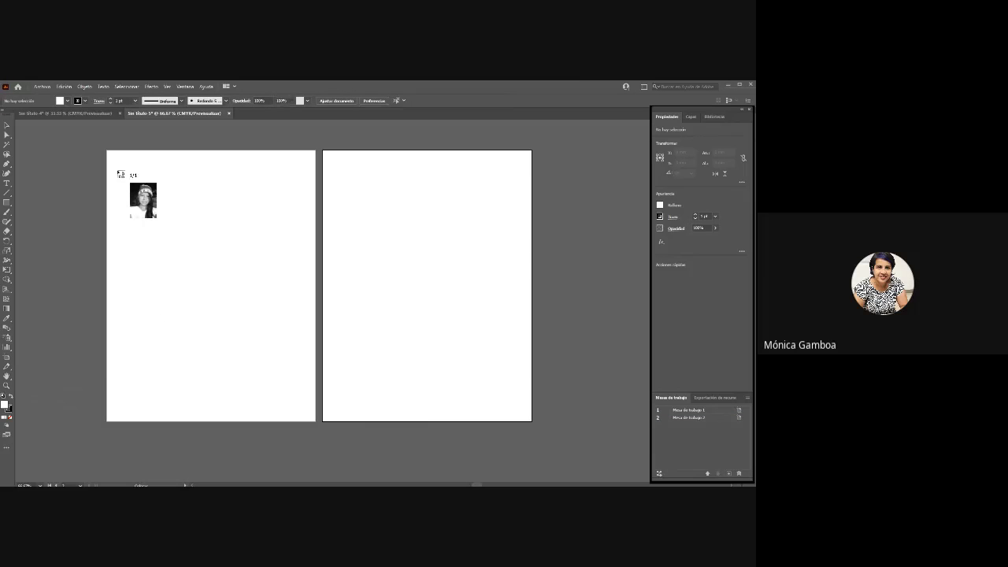
pyautogui.click(117, 170)
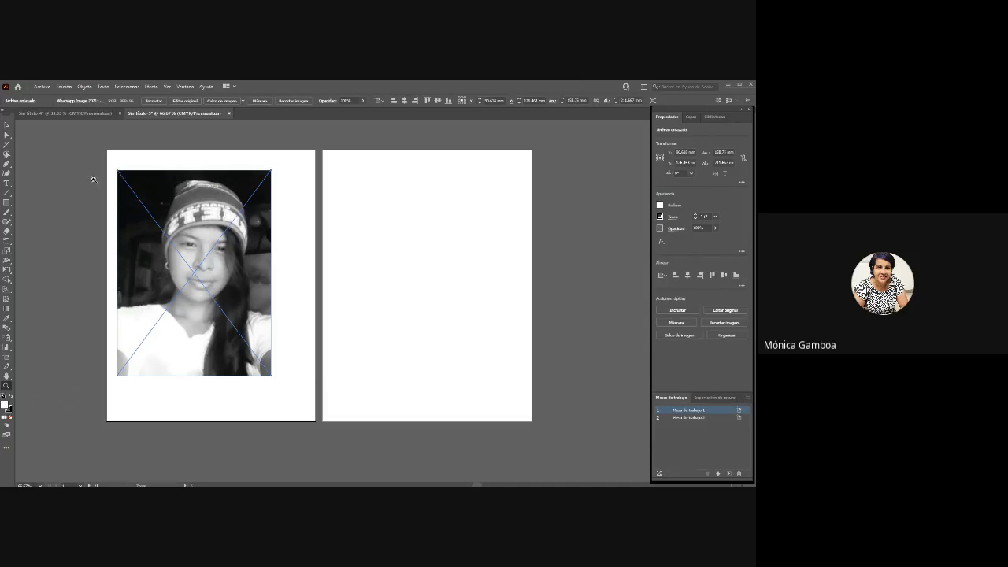
# - Move the portrait photo slightly up and to the right on the first artboard with the Selection tool
pyautogui.click(6, 124)
pyautogui.click(52, 167)
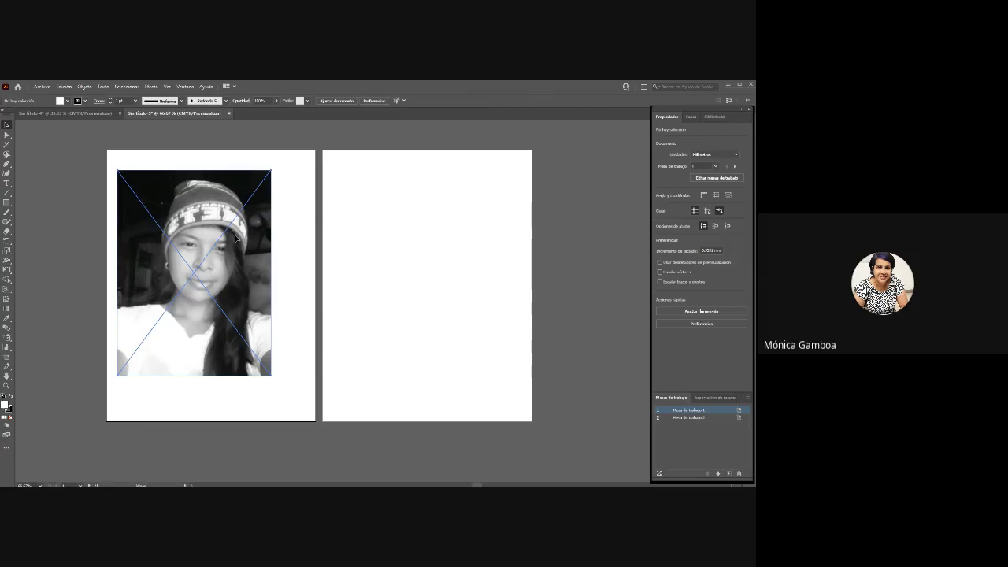
pyautogui.moveTo(235, 238); pyautogui.dragTo(245, 234)
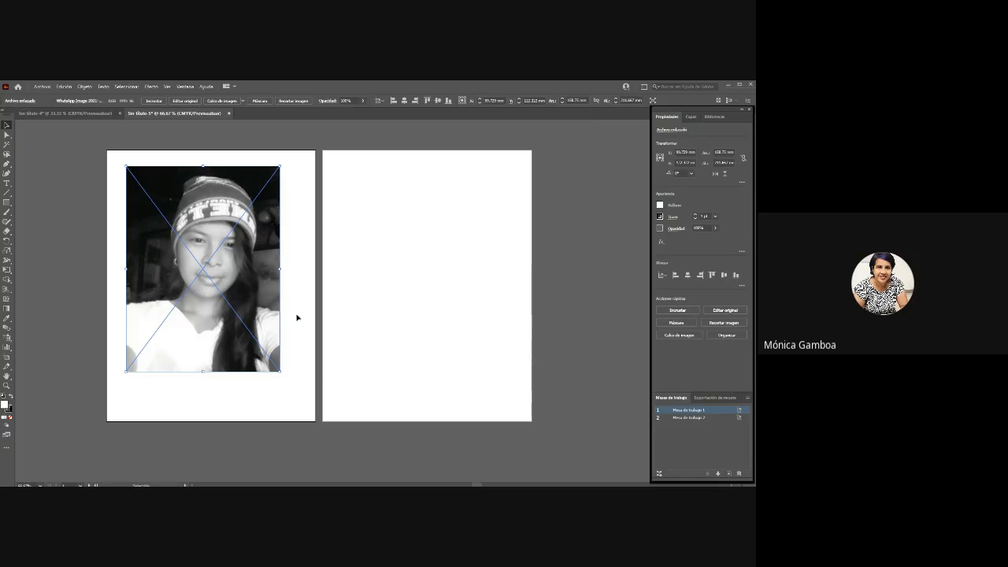
pyautogui.click(123, 180)
pyautogui.click(160, 181)
# - Try to adjust the portrait photo from its upper corners with the Direct Selection tool
pyautogui.click(6, 135)
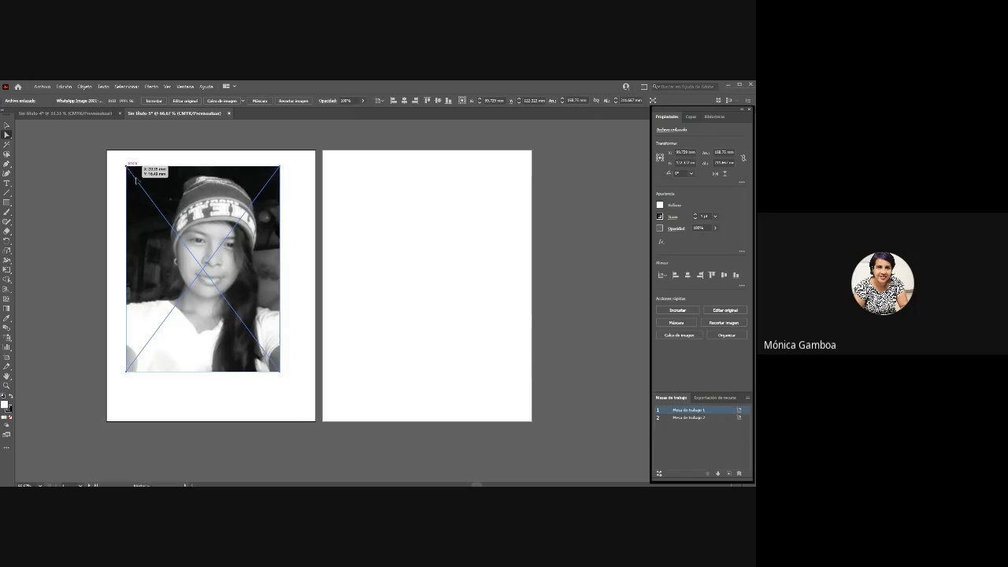
pyautogui.moveTo(127, 167); pyautogui.dragTo(139, 182)
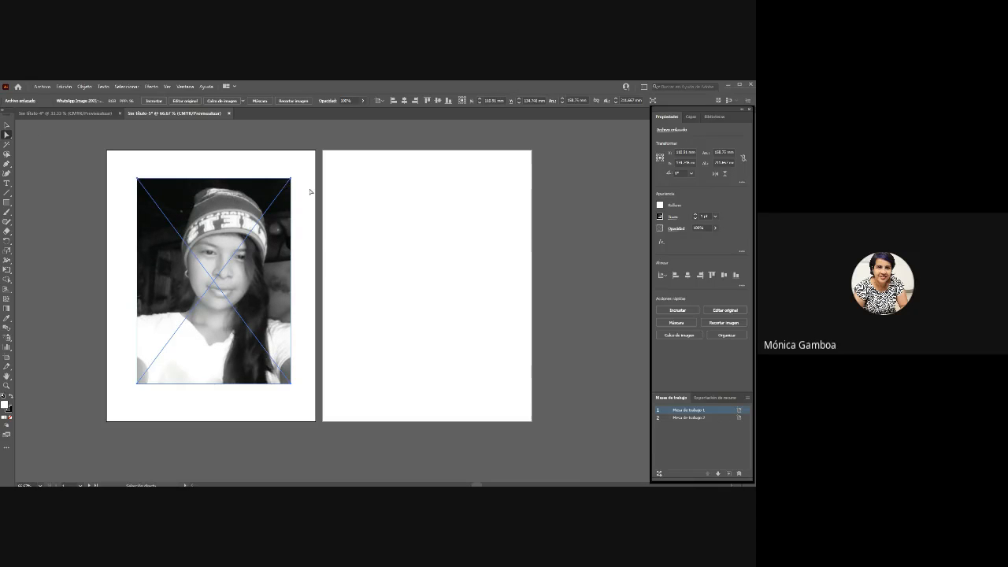
pyautogui.moveTo(290, 180)
pyautogui.mouseDown()
pyautogui.moveTo(281, 183)
pyautogui.moveTo(306, 180)
pyautogui.moveTo(288, 180)
pyautogui.mouseUp()
# - Scale the portrait photo proportionally to about 136 mm wide on the first artboard and deselect it
pyautogui.click(7, 126)
pyautogui.moveTo(252, 242)
pyautogui.mouseDown()
pyautogui.moveTo(241, 244)
pyautogui.moveTo(258, 233)
pyautogui.mouseUp()
pyautogui.moveTo(297, 168); pyautogui.dragTo(247, 221)
pyautogui.moveTo(152, 178); pyautogui.dragTo(343, 197)
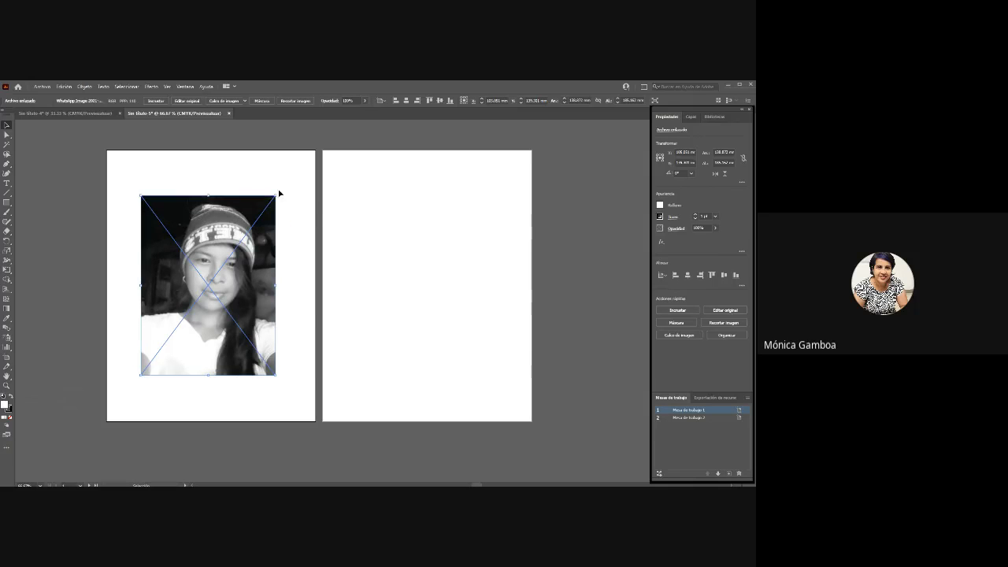
pyautogui.moveTo(276, 194); pyautogui.dragTo(369, 201)
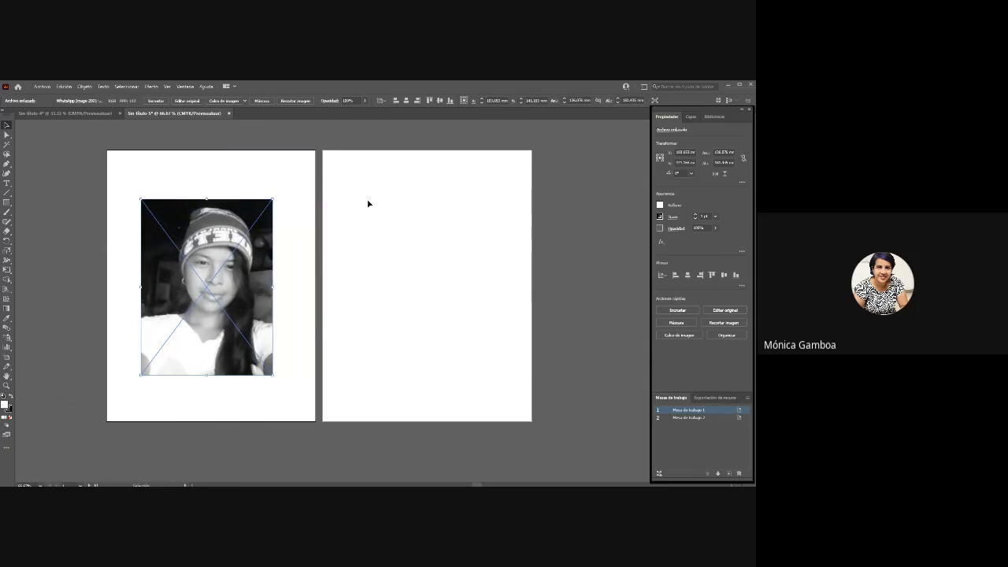
pyautogui.click(276, 181)
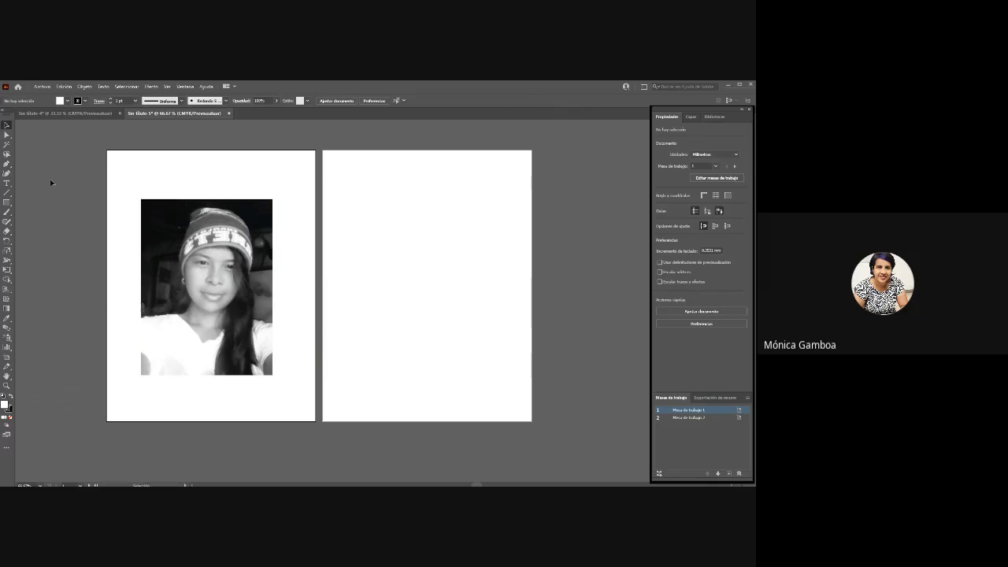
# - Place the orange cat photo from the Descargas folder onto the second artboard
pyautogui.click(7, 202)
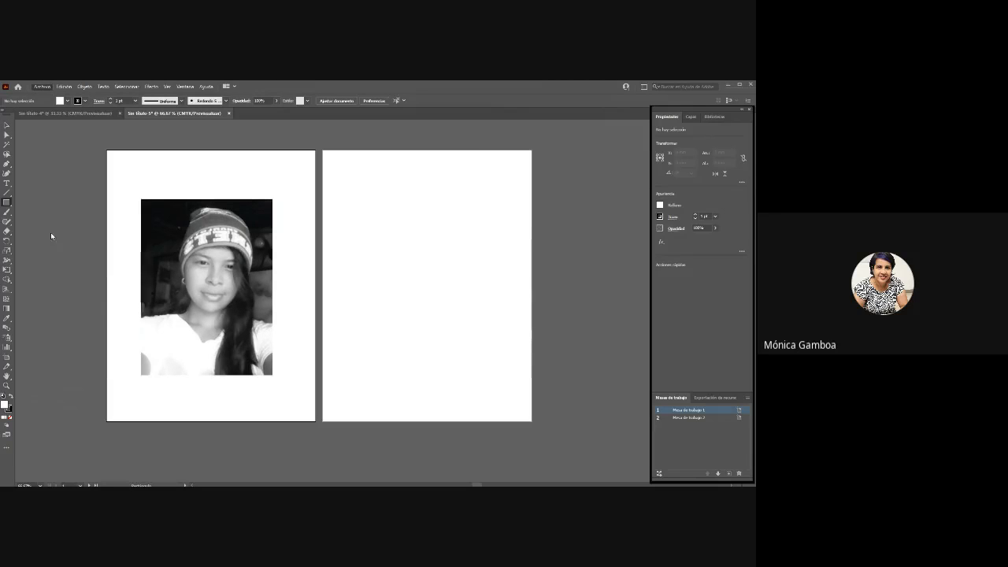
pyautogui.hotkey('shift', 'ctrl', 'p')
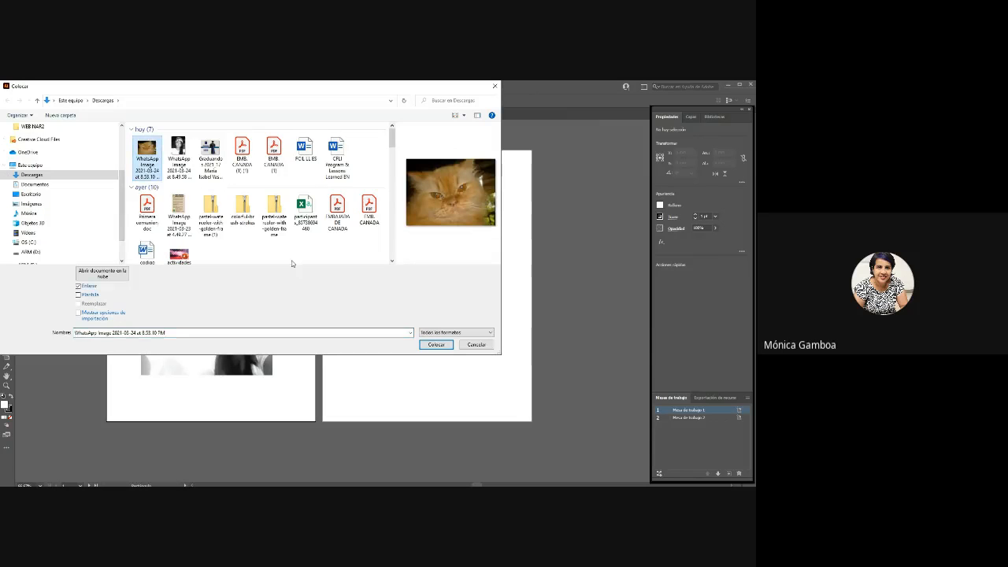
pyautogui.click(435, 345)
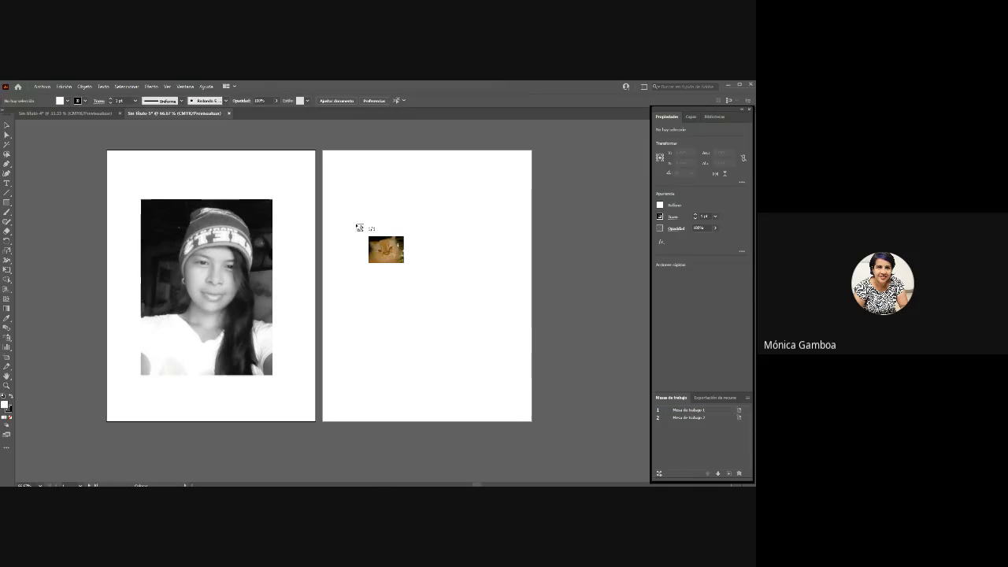
pyautogui.click(356, 224)
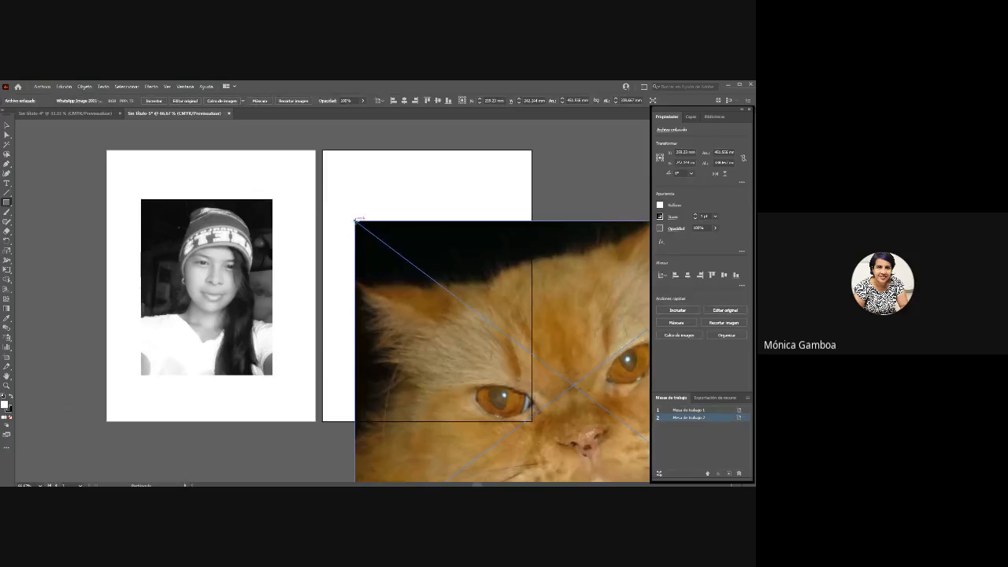
# - Scale the cat photo down to about 176 mm wide and move it into the upper part of the second artboard
pyautogui.click(7, 125)
pyautogui.moveTo(354, 223); pyautogui.dragTo(610, 412)
pyautogui.moveTo(625, 460); pyautogui.dragTo(347, 178)
pyautogui.click(560, 213)
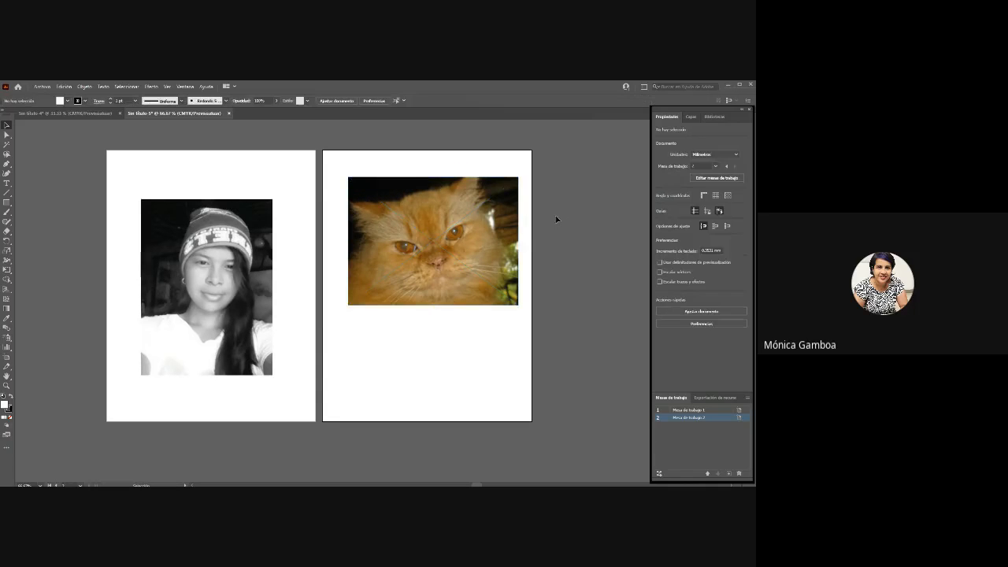
# - Move the portrait toward the upper-left corner of its artboard and the cat photo across the second artboard's right edge
pyautogui.moveTo(195, 246)
pyautogui.mouseDown()
pyautogui.moveTo(191, 222)
pyautogui.moveTo(195, 237)
pyautogui.mouseUp()
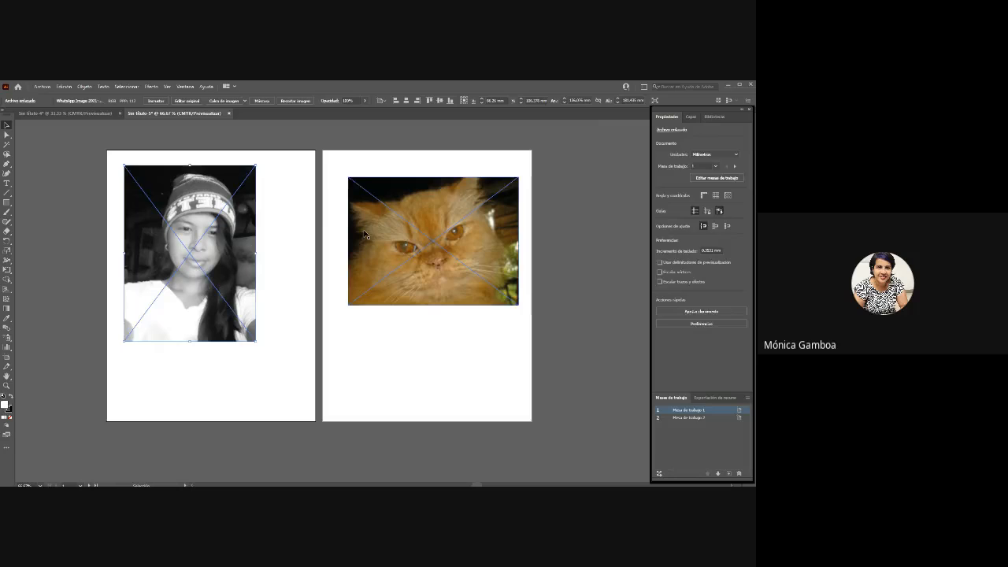
pyautogui.moveTo(365, 233); pyautogui.dragTo(454, 229)
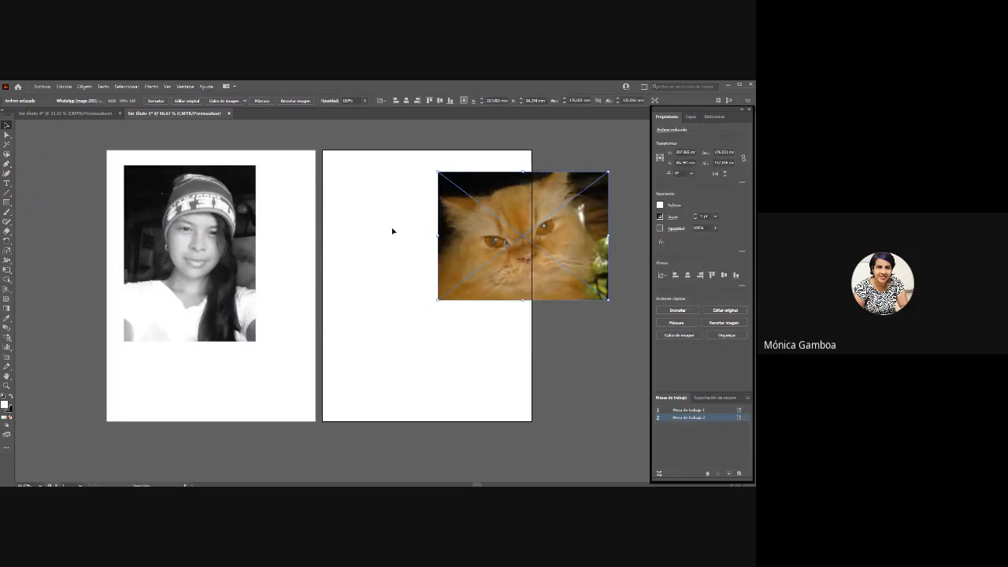
# - Select the portrait photo on the first artboard and deselect it, twice
pyautogui.click(220, 234)
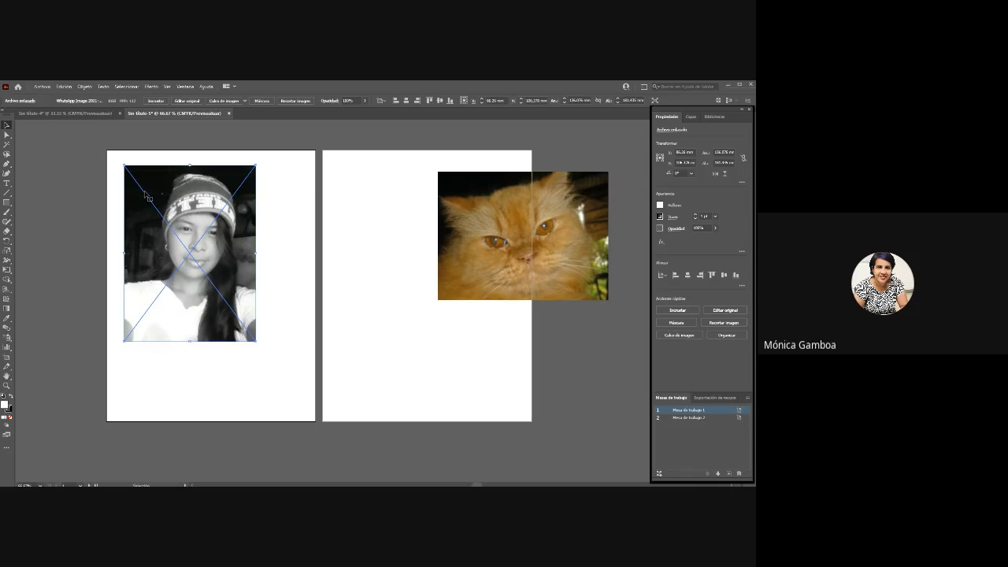
pyautogui.click(256, 231)
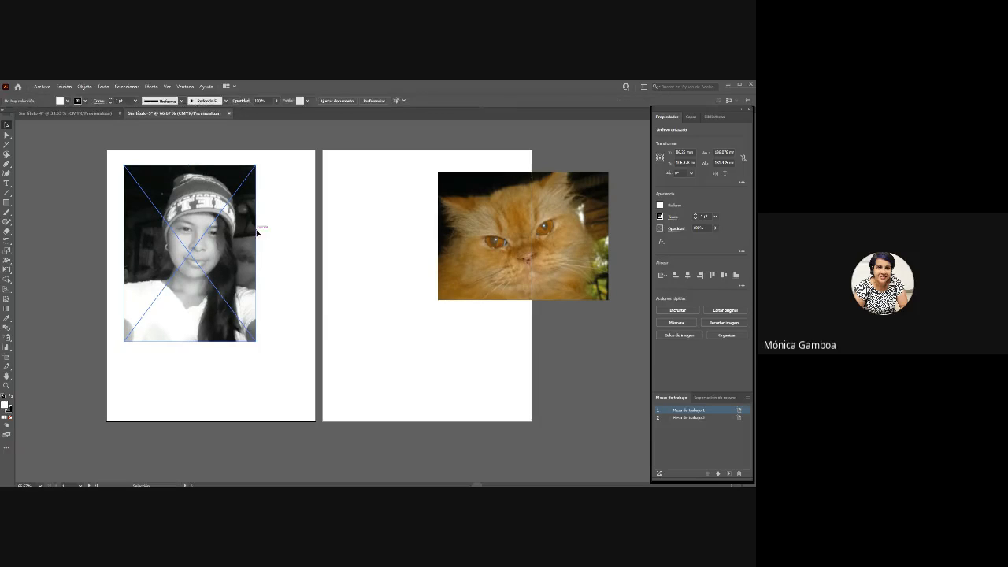
pyautogui.click(237, 240)
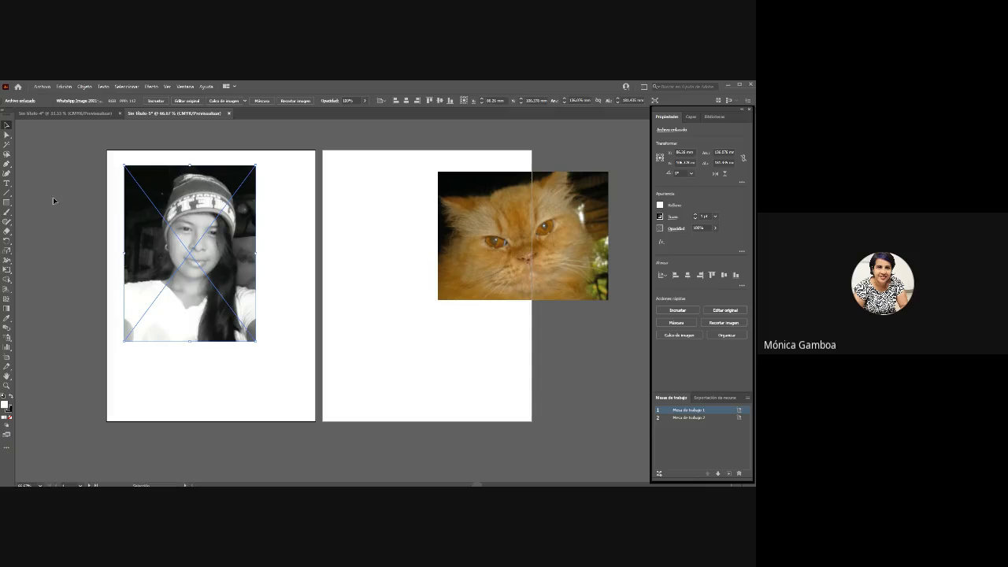
pyautogui.click(378, 234)
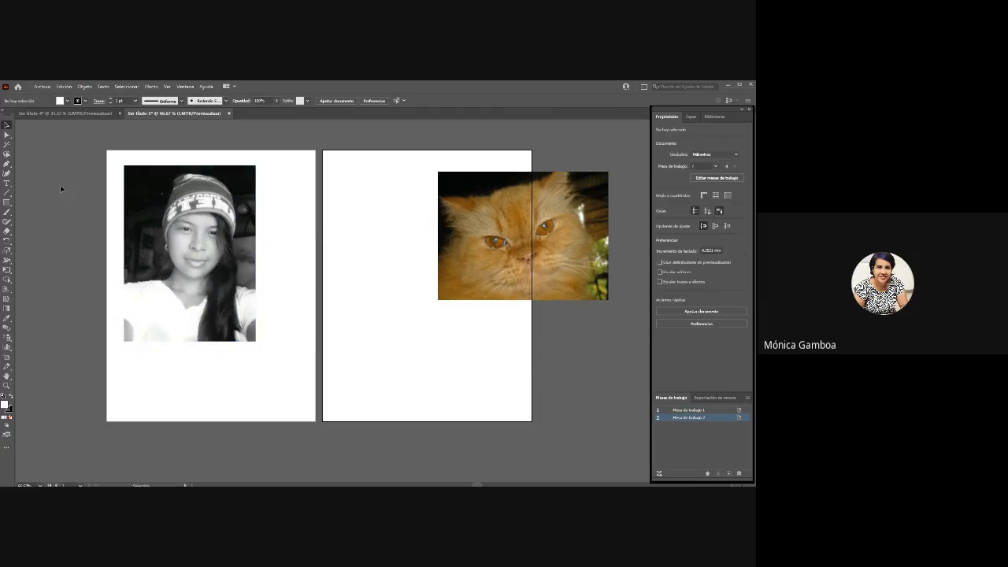
# - Select the portrait photo and examine the object commands for exporting, transforming, locking, paths, repeats and clipping masks
pyautogui.click(196, 210)
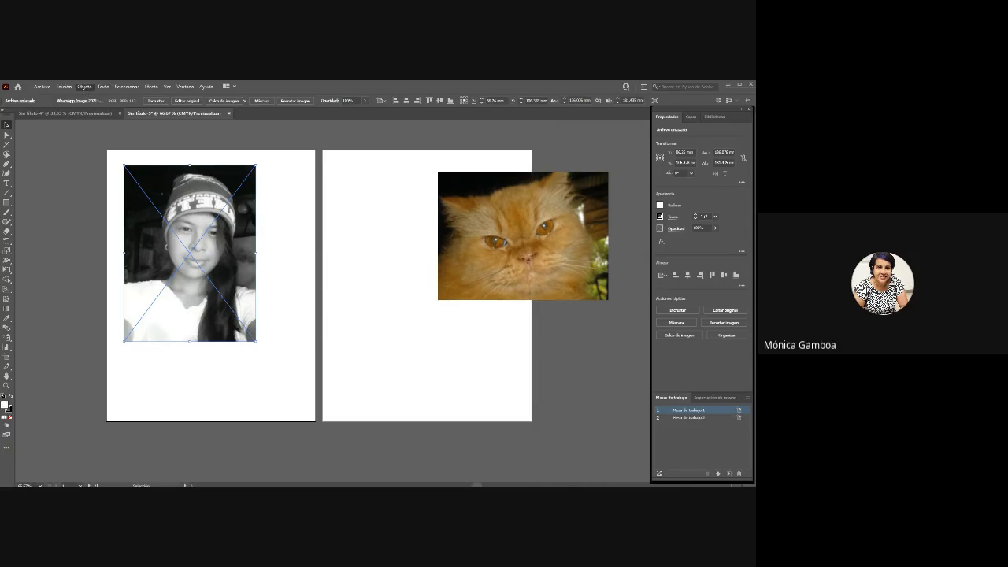
pyautogui.click(84, 87)
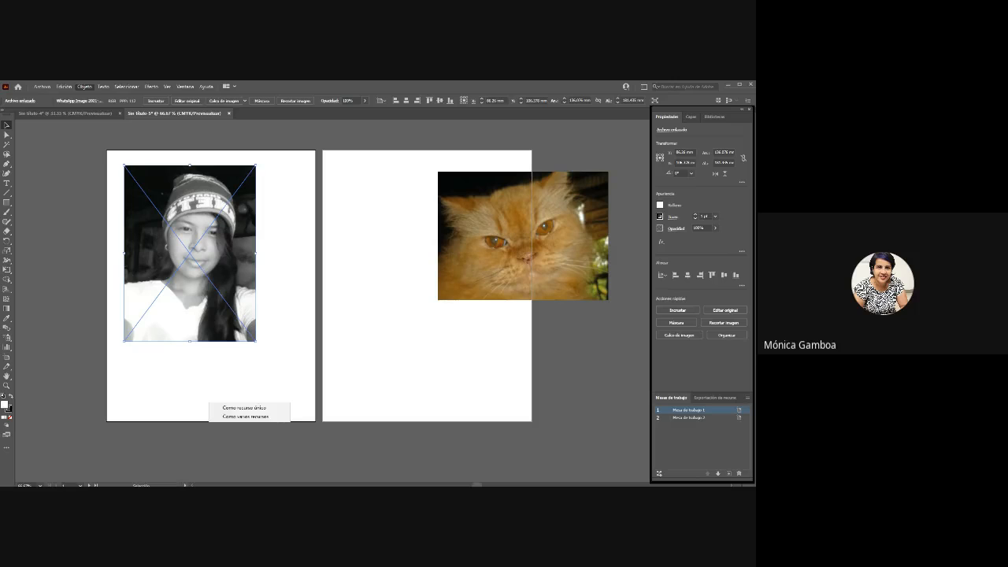
pyautogui.moveTo(141, 104)
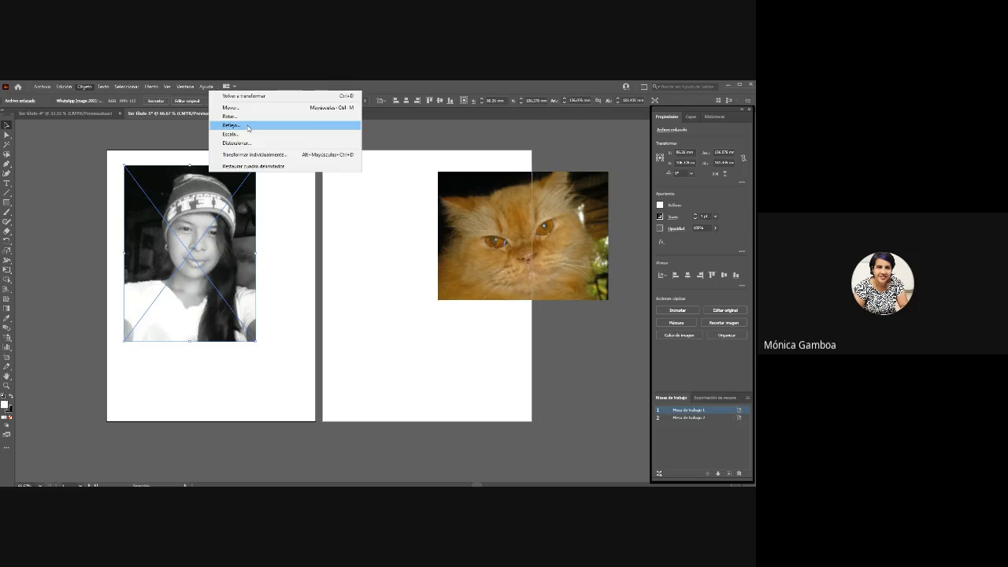
pyautogui.moveTo(181, 104)
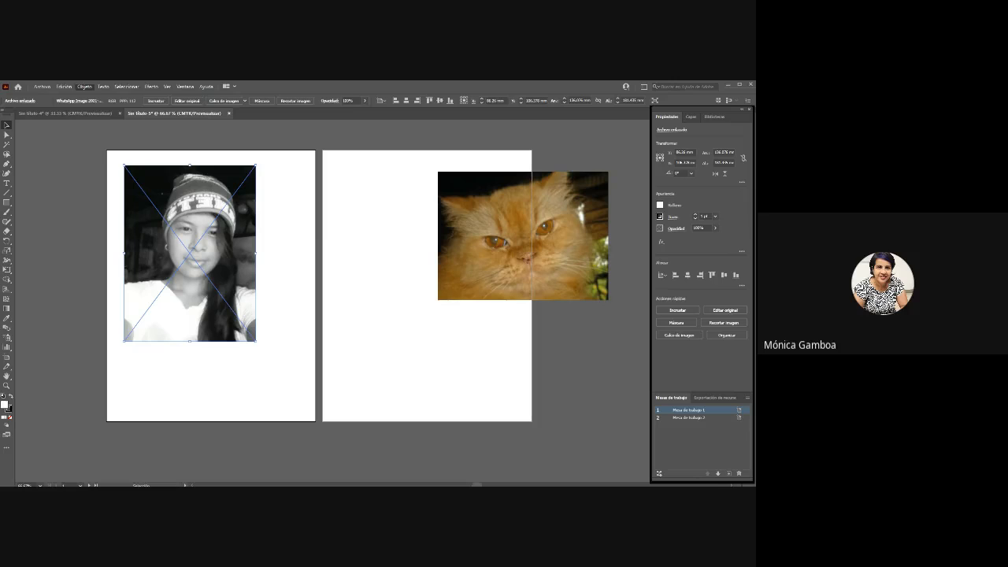
pyautogui.moveTo(101, 95)
pyautogui.moveTo(102, 143)
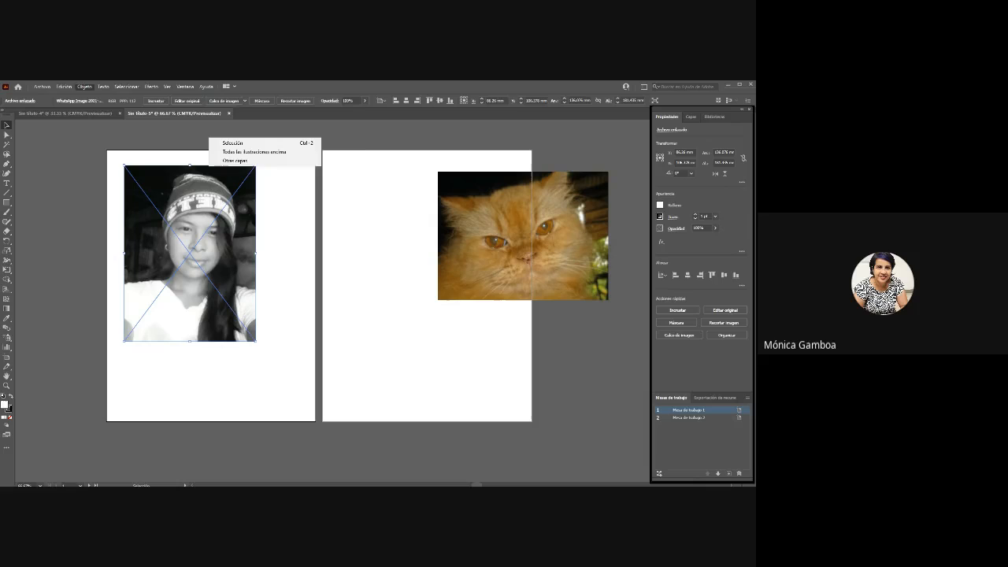
pyautogui.moveTo(103, 160)
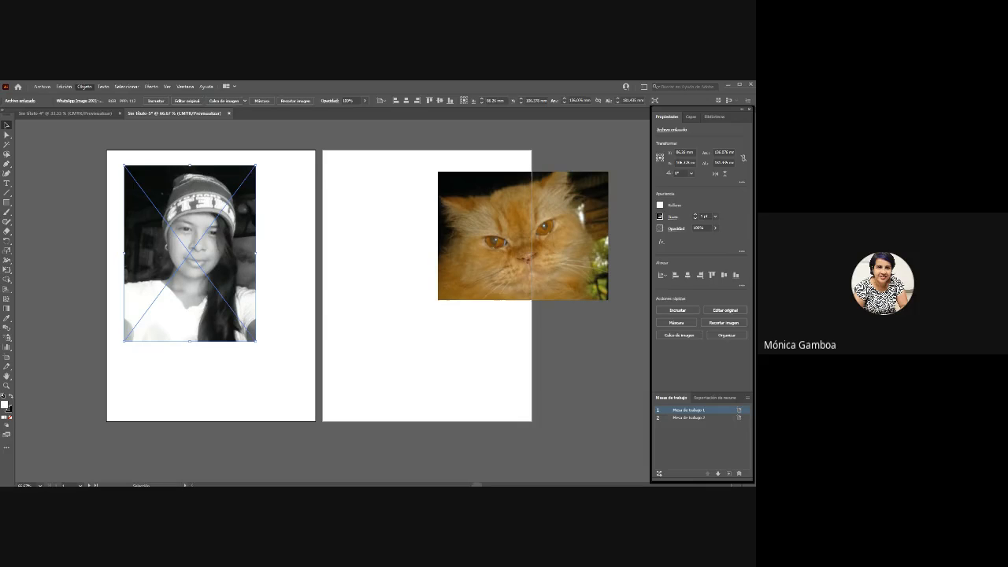
pyautogui.moveTo(118, 114)
pyautogui.moveTo(119, 340)
pyautogui.moveTo(118, 278)
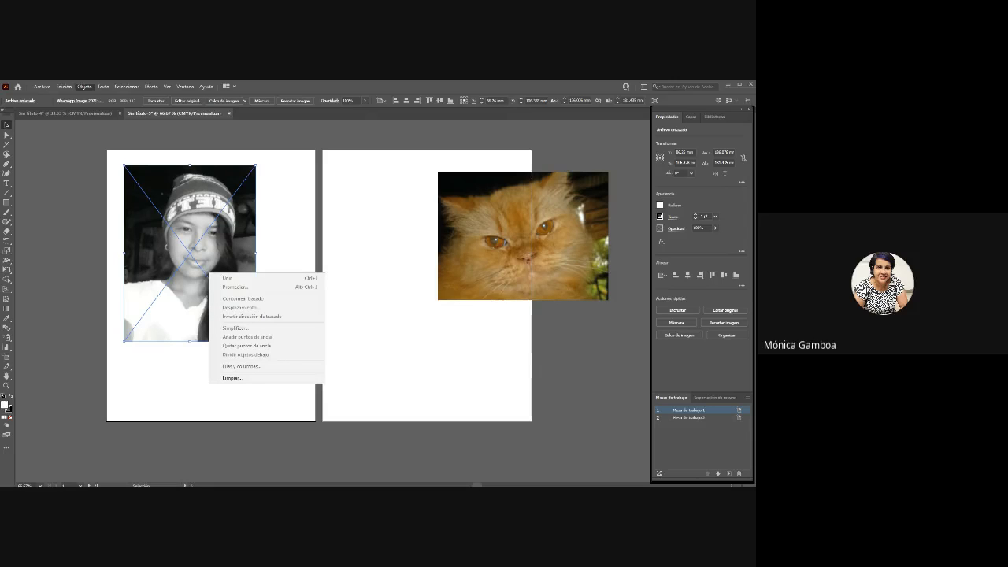
pyautogui.moveTo(118, 369)
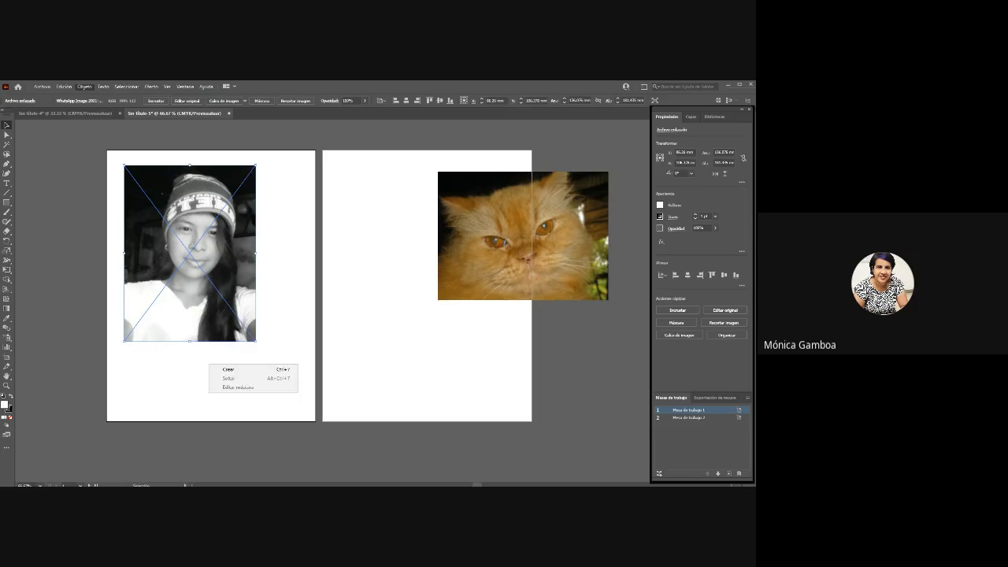
pyautogui.moveTo(118, 304)
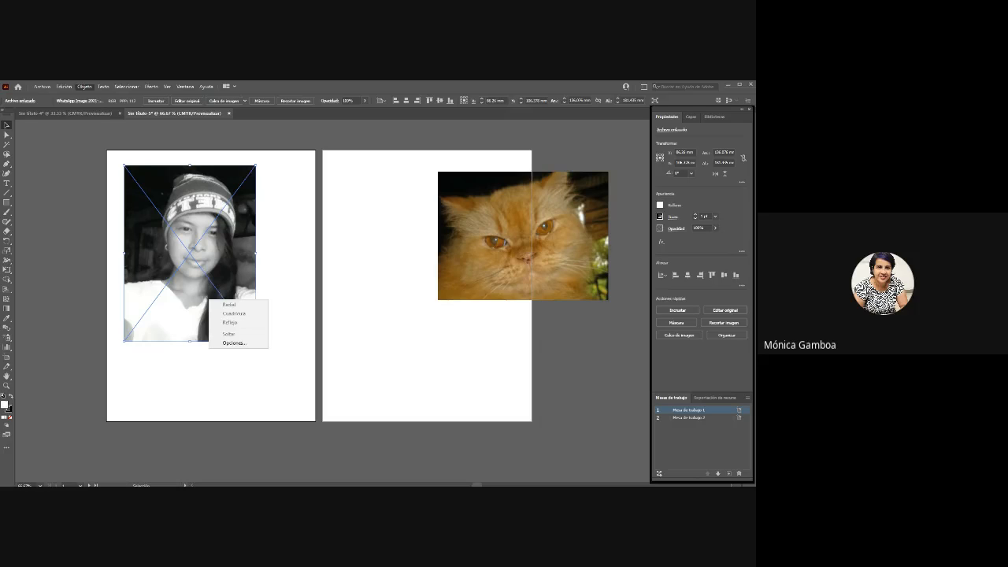
# - Create an image trace of the portrait photo with the default preset and undo it
pyautogui.rightClick(209, 326)
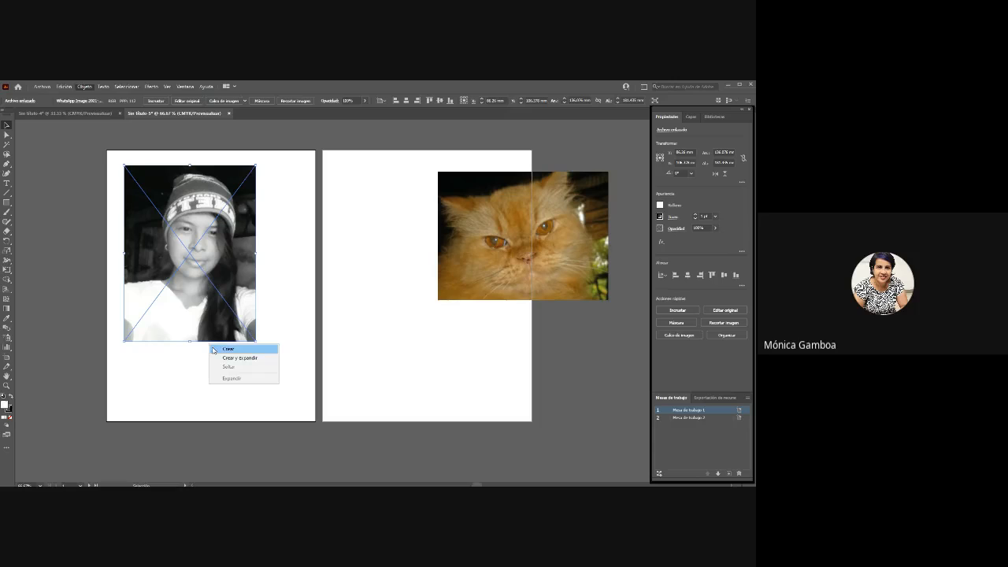
pyautogui.click(246, 350)
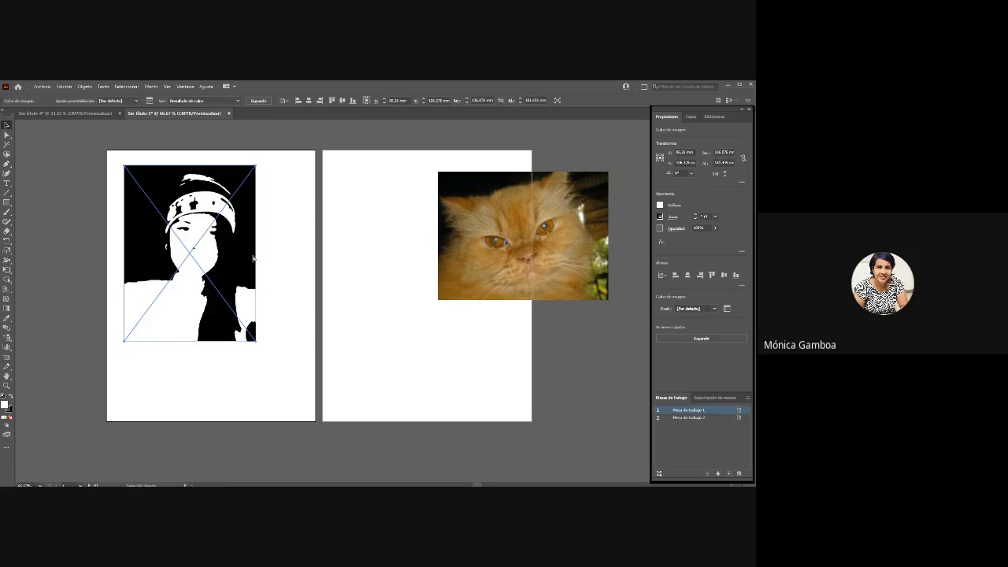
pyautogui.hotkey('ctrl', 'z')
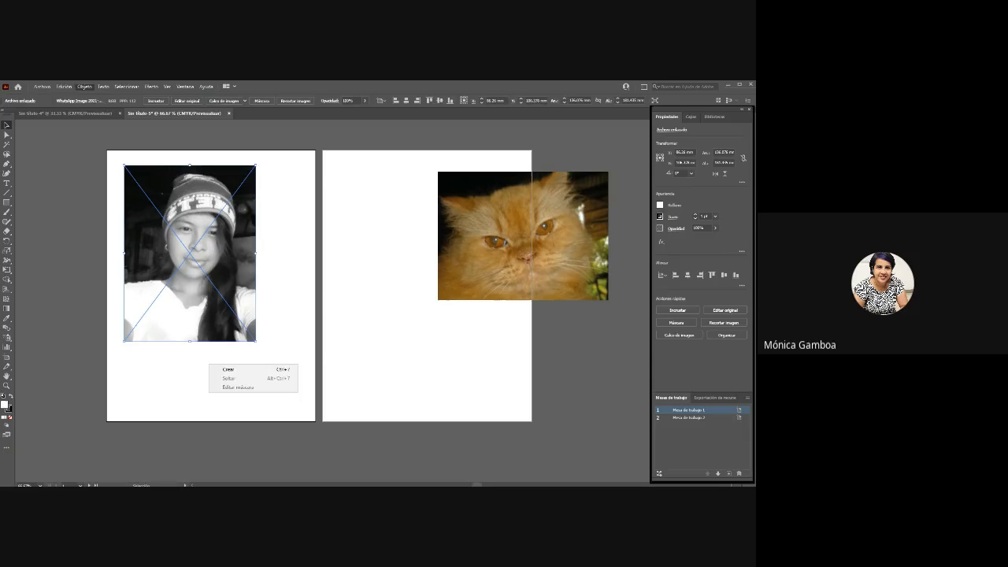
pyautogui.moveTo(197, 256)
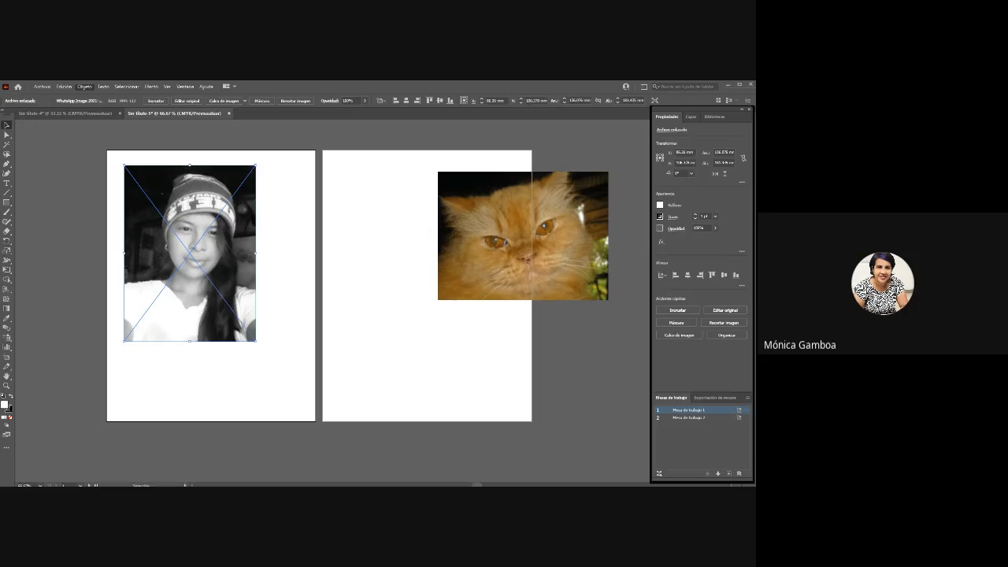
pyautogui.moveTo(142, 349)
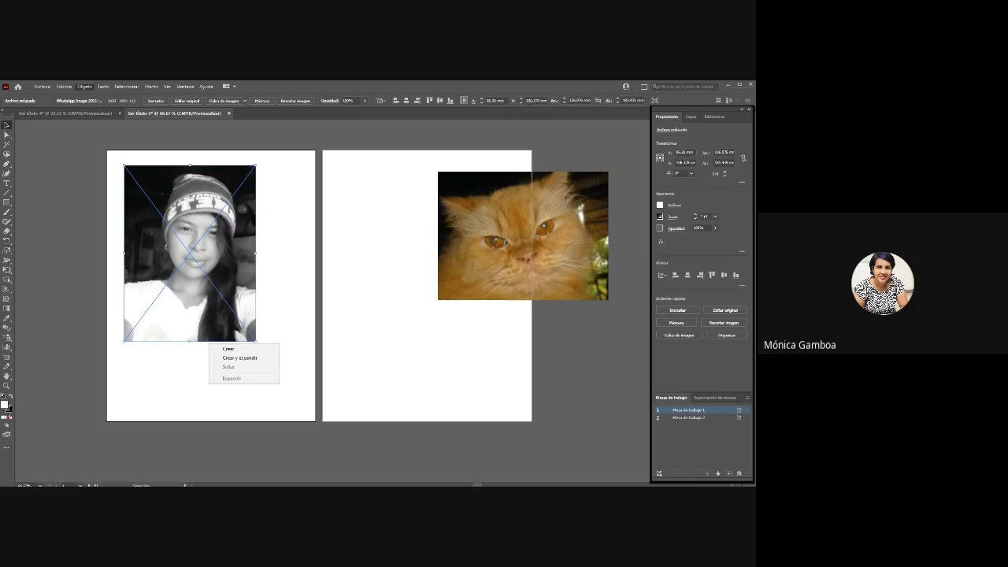
pyautogui.press('Escape')
pyautogui.click(247, 131)
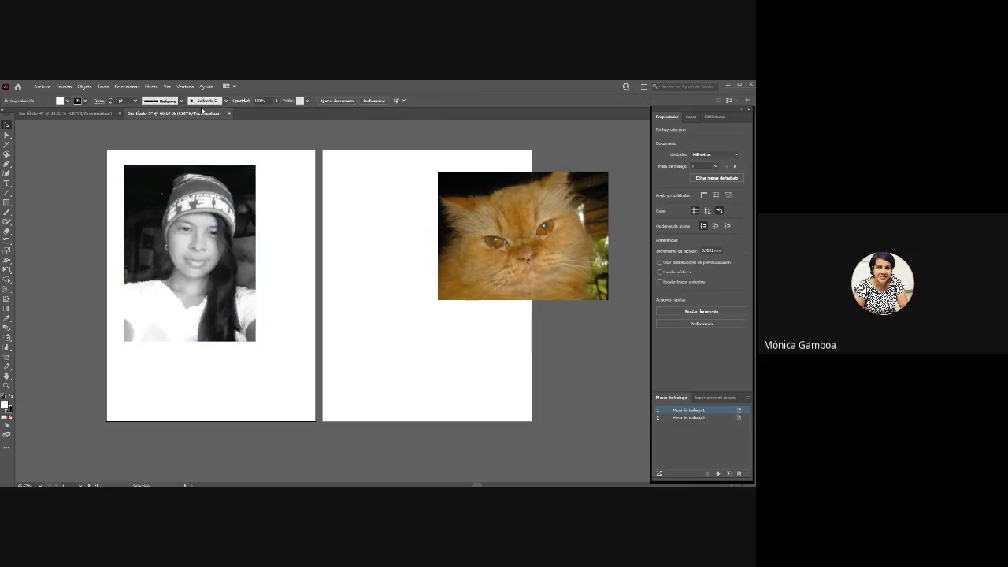
# - Trace the portrait photo with the 3-color Image Trace preset (3 colores) and deselect it
pyautogui.click(191, 196)
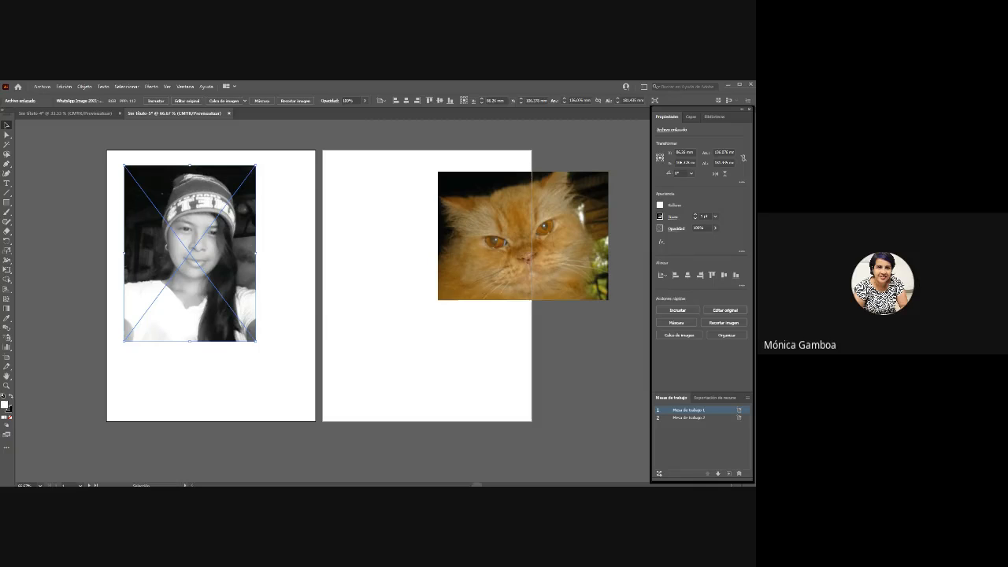
pyautogui.click(270, 149)
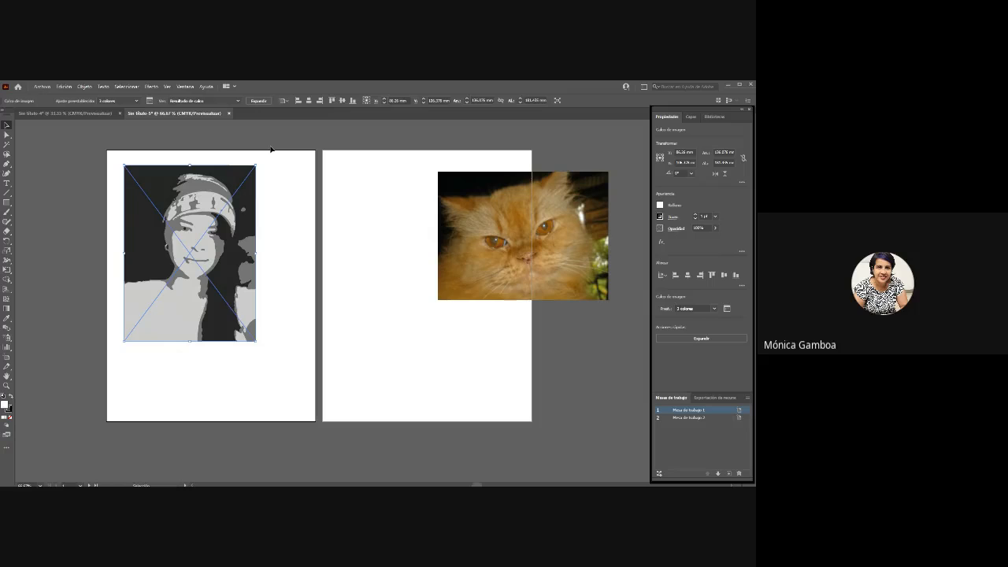
pyautogui.click(270, 149)
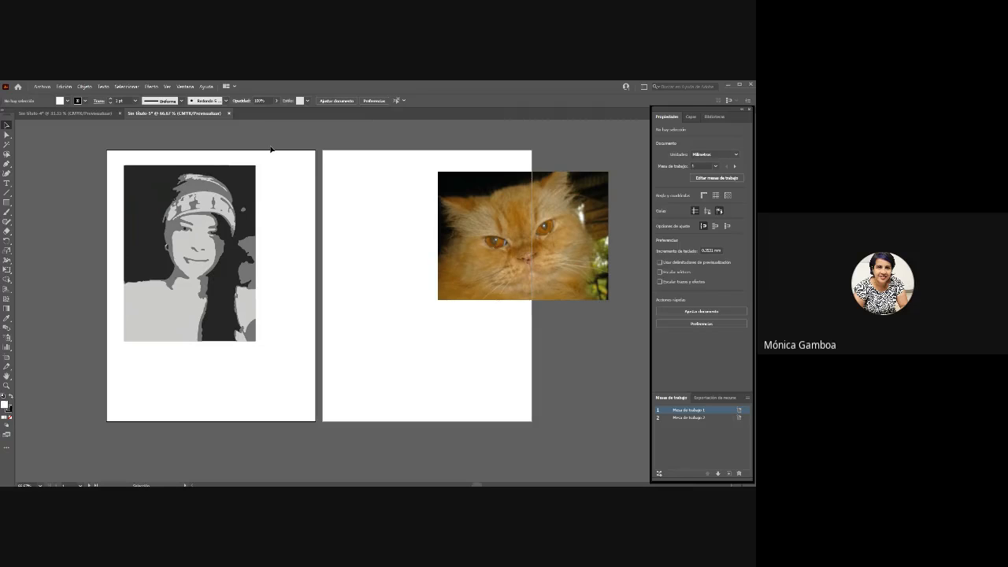
# - Zoom in to 150% on the traced portrait and examine its face and hat
pyautogui.click(7, 385)
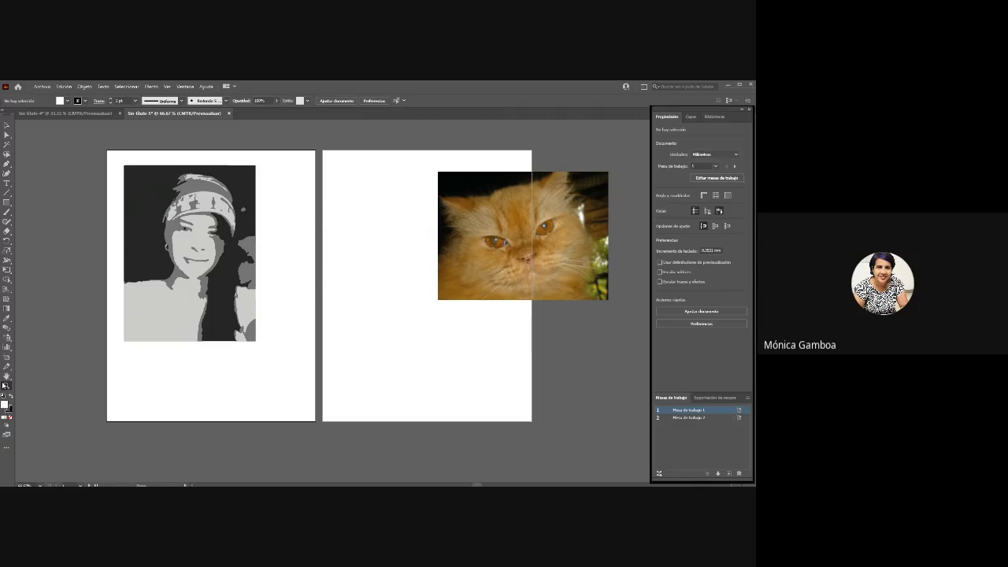
pyautogui.click(235, 210)
pyautogui.click(346, 373)
pyautogui.scroll(-2, 346, 366)
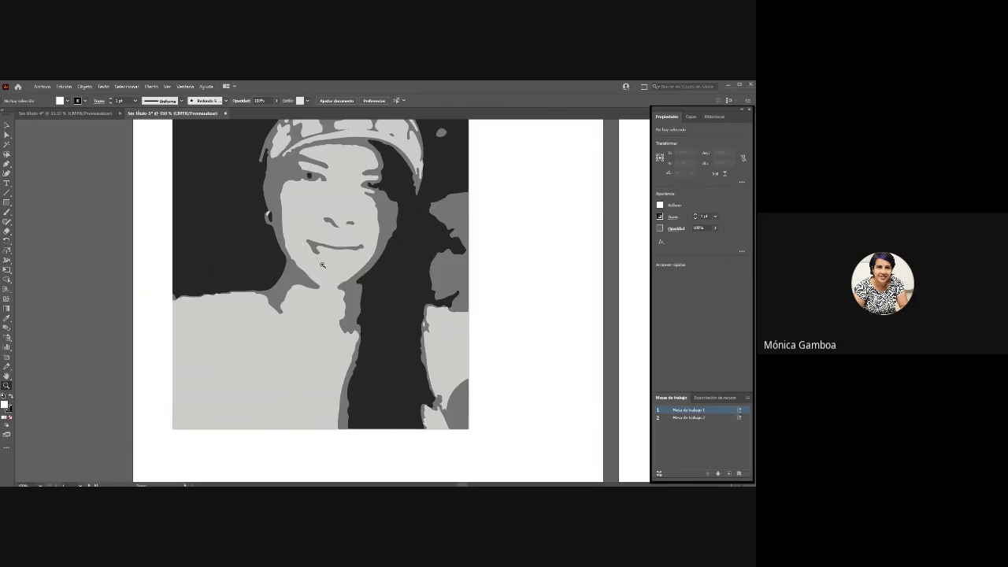
pyautogui.scroll(5, 334, 265)
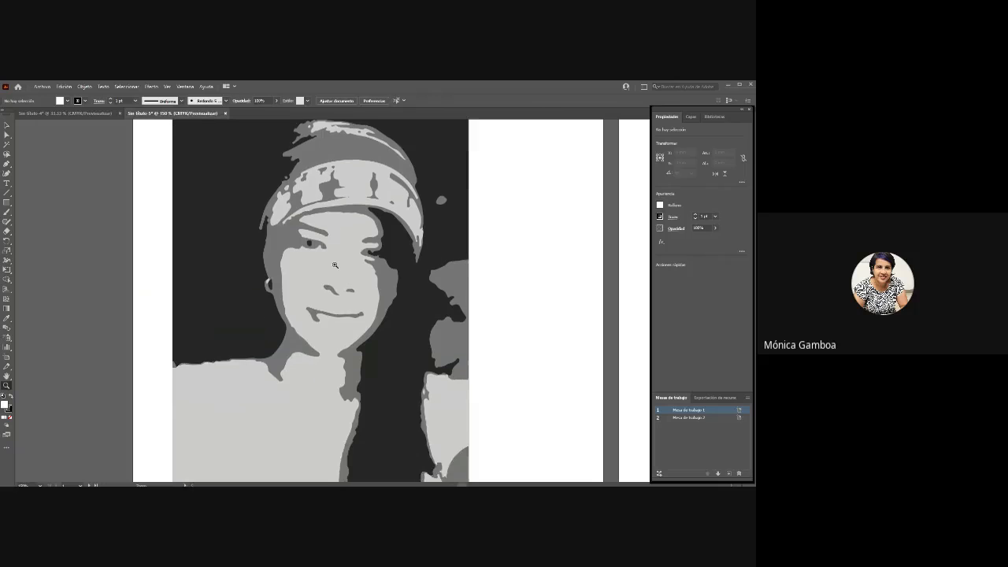
pyautogui.scroll(-5, 335, 265)
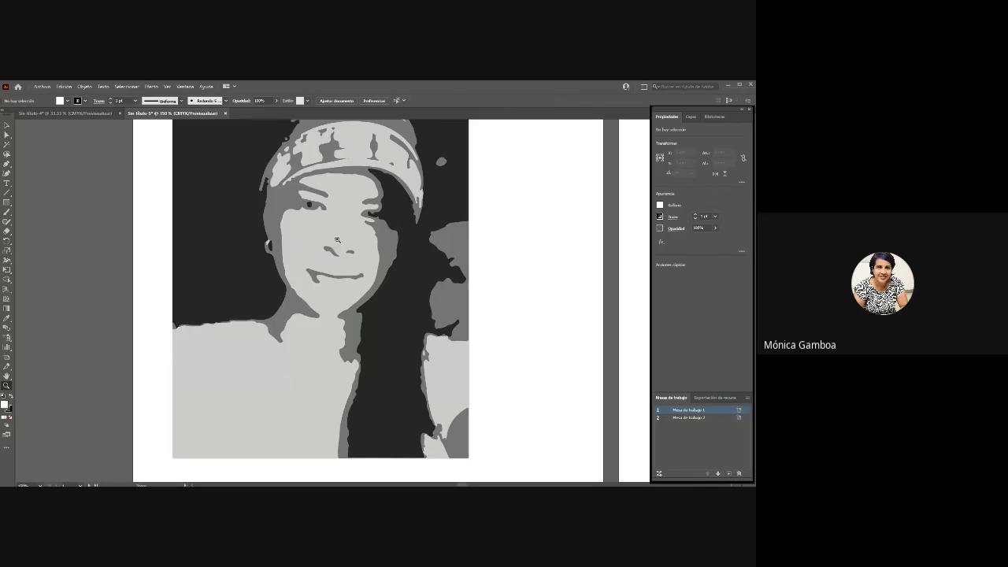
# - Undo the 3-color trace and trace the portrait with the 6-color preset (6 colores)
pyautogui.press('v')
pyautogui.hotkey('ctrl', 'z')
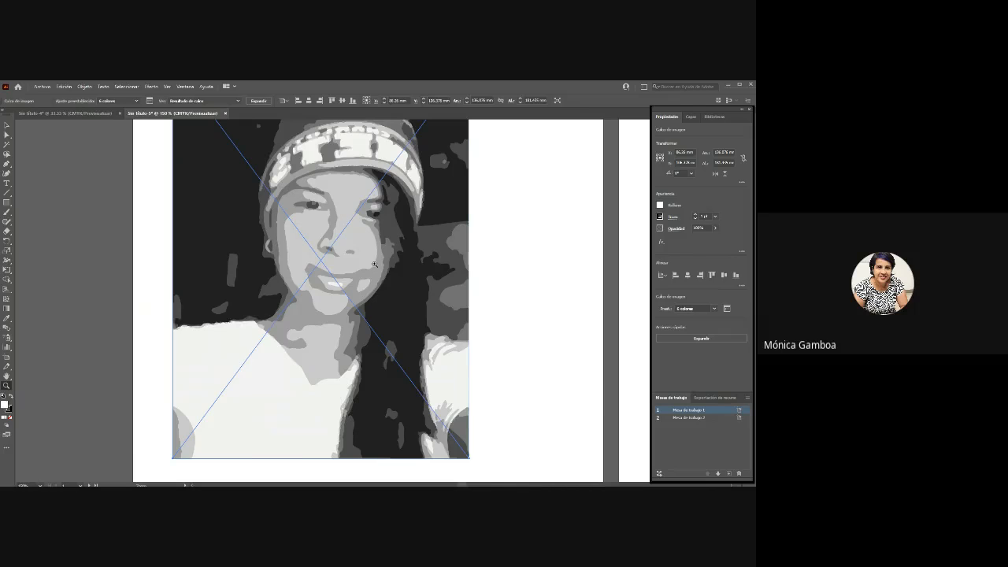
# - Replace the 6-color trace of the portrait with the 16-color preset (16 colores), inspect it and deselect it
pyautogui.click(6, 125)
pyautogui.hotkey('ctrl', 'z')
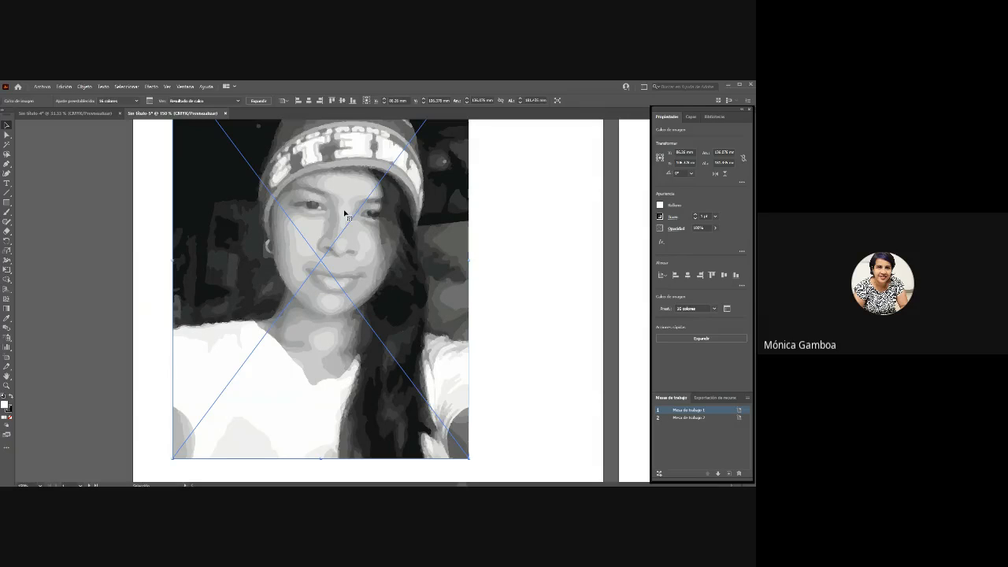
pyautogui.scroll(-3, 311, 439)
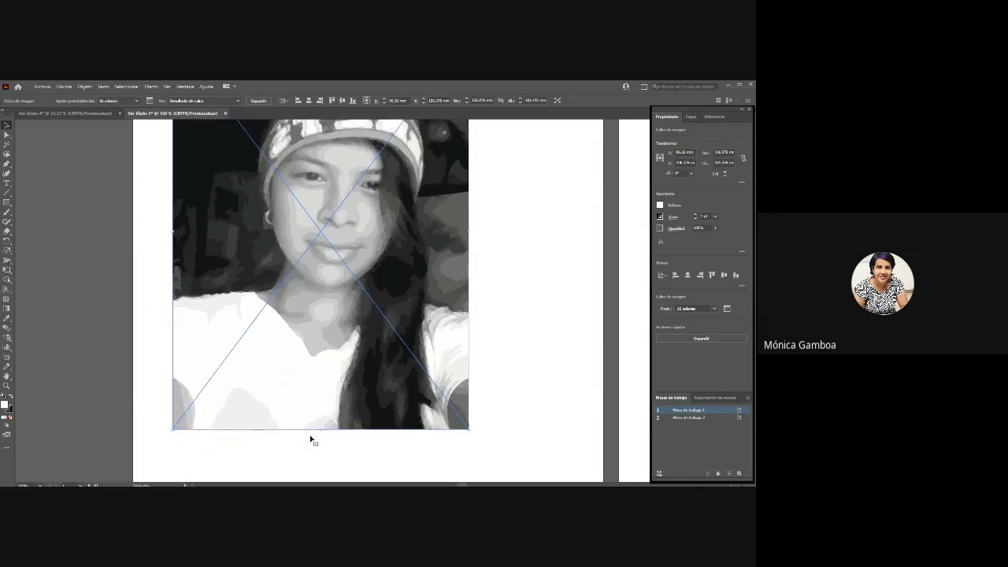
pyautogui.scroll(5, 310, 439)
pyautogui.scroll(4, 310, 439)
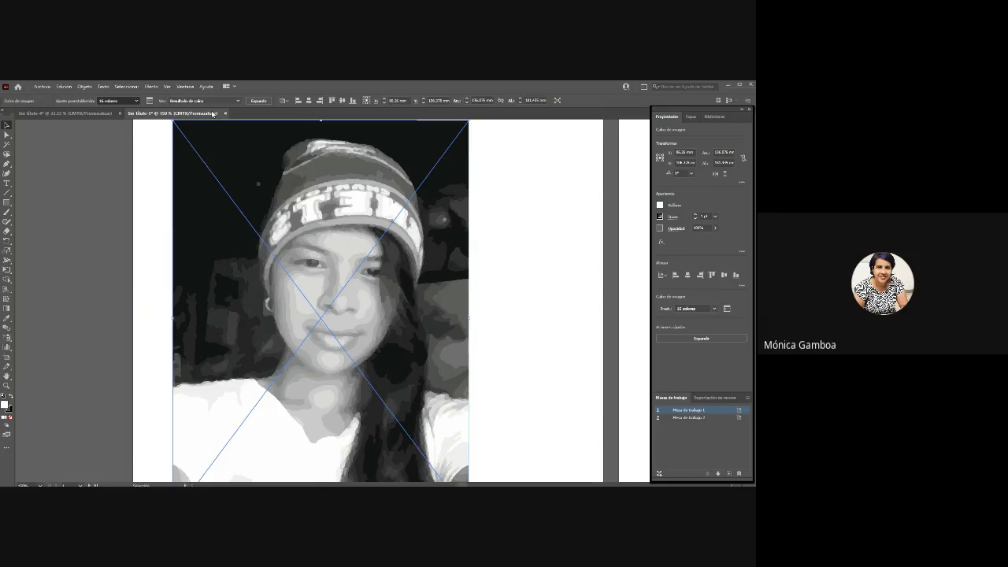
pyautogui.press('a')
pyautogui.press('v')
pyautogui.press('v')
pyautogui.click(119, 196)
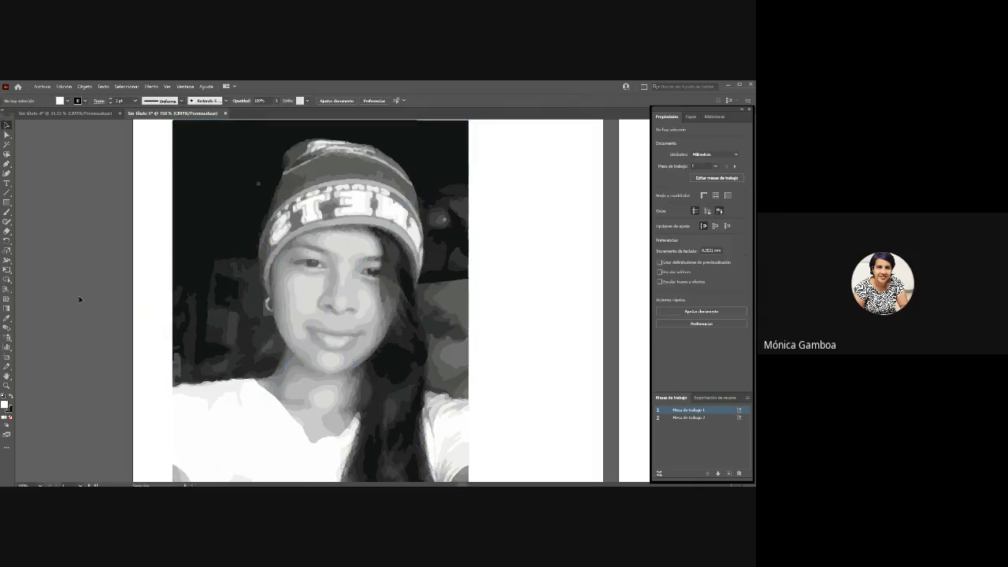
# - Undo the 16-color trace and trace the portrait with the shades of gray preset (Sombras de gris)
pyautogui.press('a')
pyautogui.hotkey('ctrl', 'z')
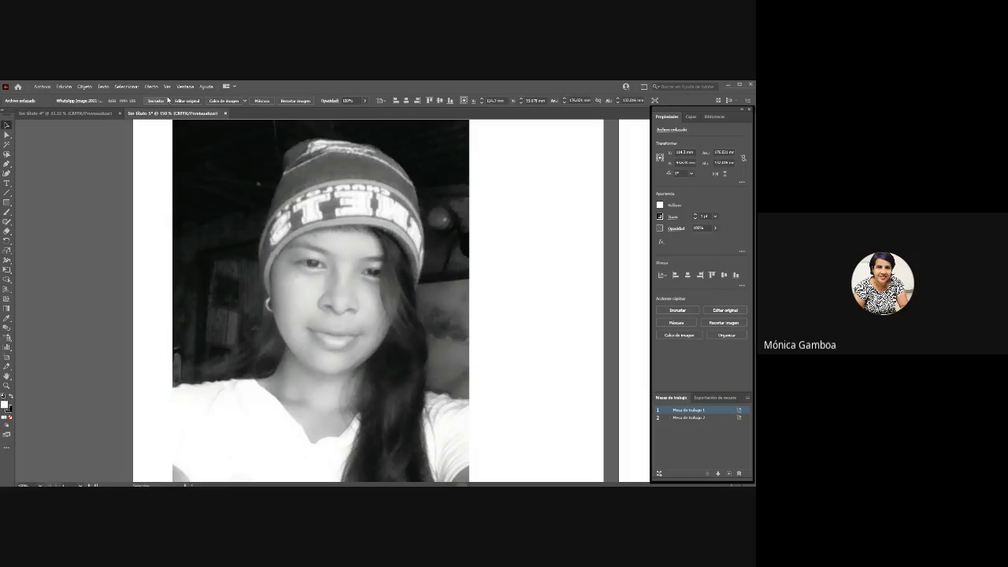
pyautogui.click(255, 168)
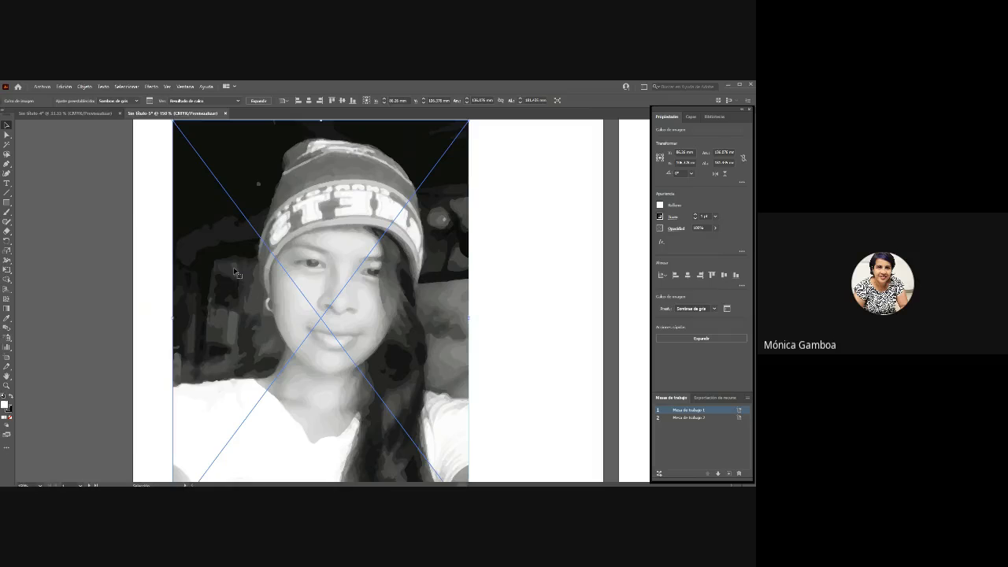
# - Replace the gray trace with the sketched art preset, and replace that with the silhouettes preset (Siluetas)
pyautogui.hotkey('ctrl', 'z')
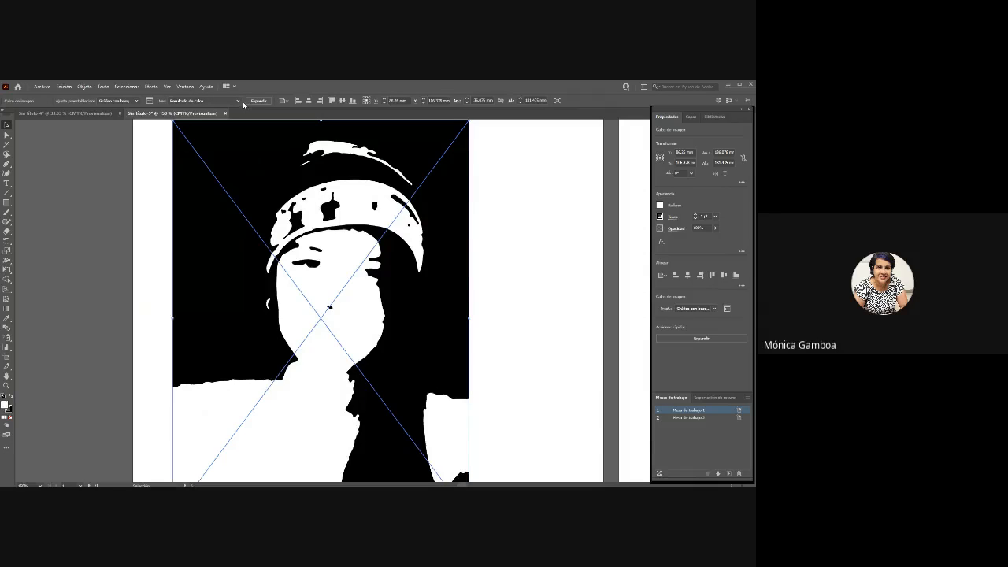
pyautogui.hotkey('ctrl', 'z')
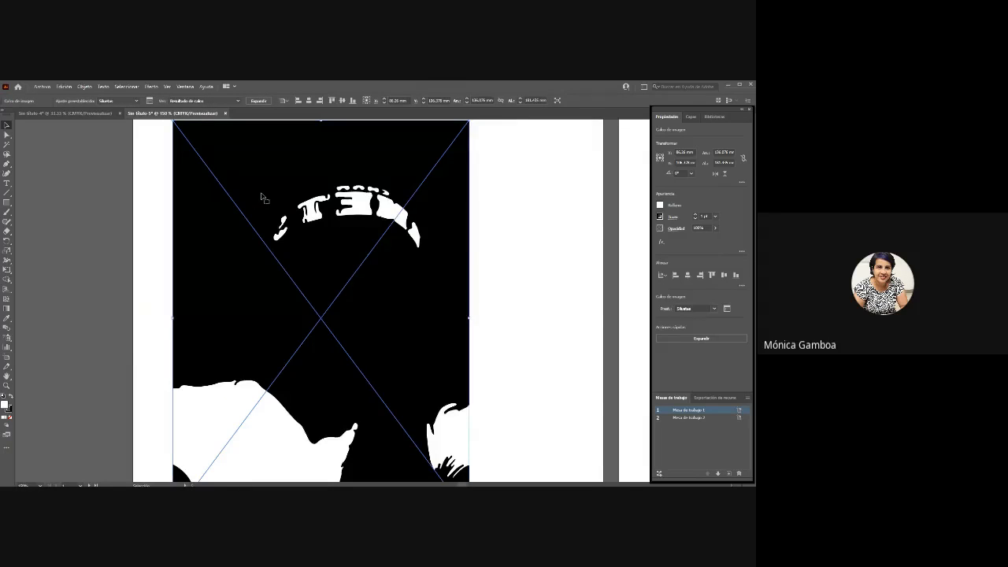
# - Undo the silhouettes trace, try the black-and-white logo and technical drawing (Dibujo técnico) presets on the portrait, and undo both
pyautogui.hotkey('ctrl', 'z')
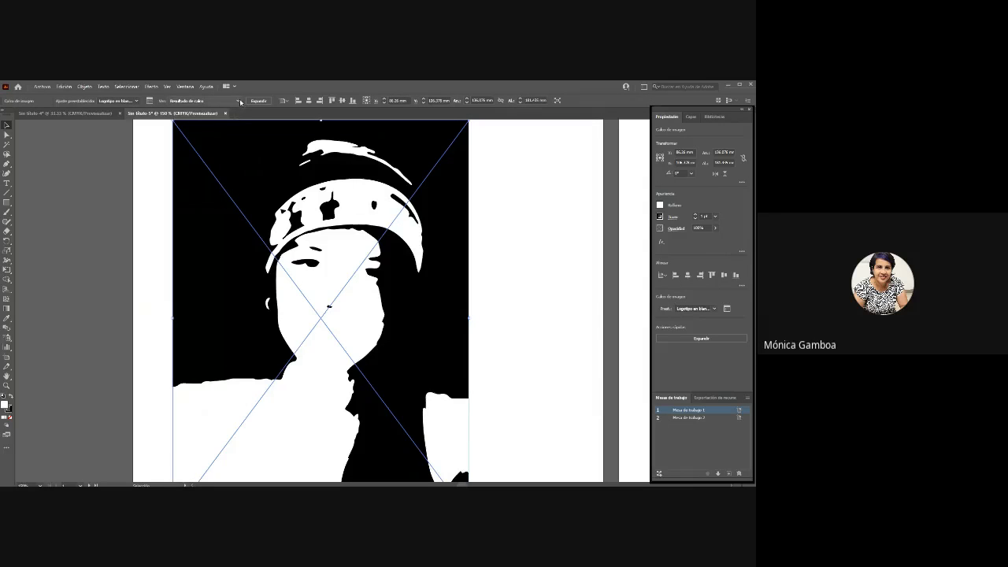
pyautogui.hotkey('ctrl', 'z')
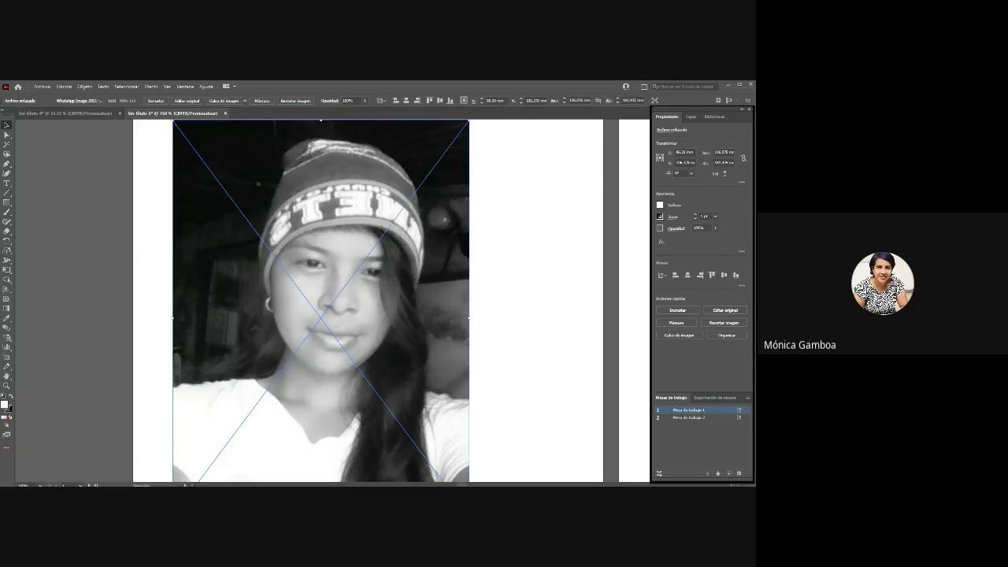
pyautogui.hotkey('ctrl', 'shift', 'z')
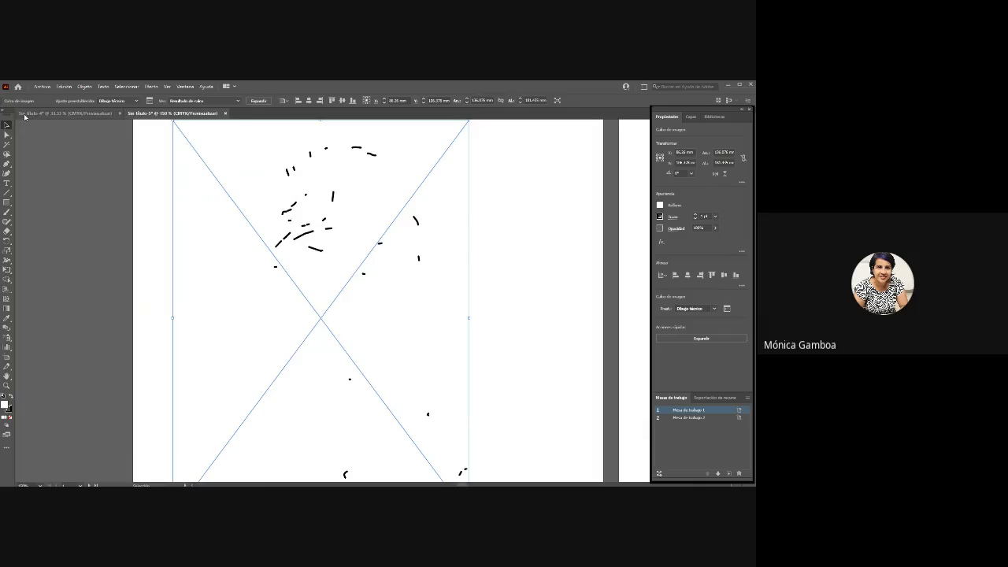
pyautogui.hotkey('ctrl', 'z')
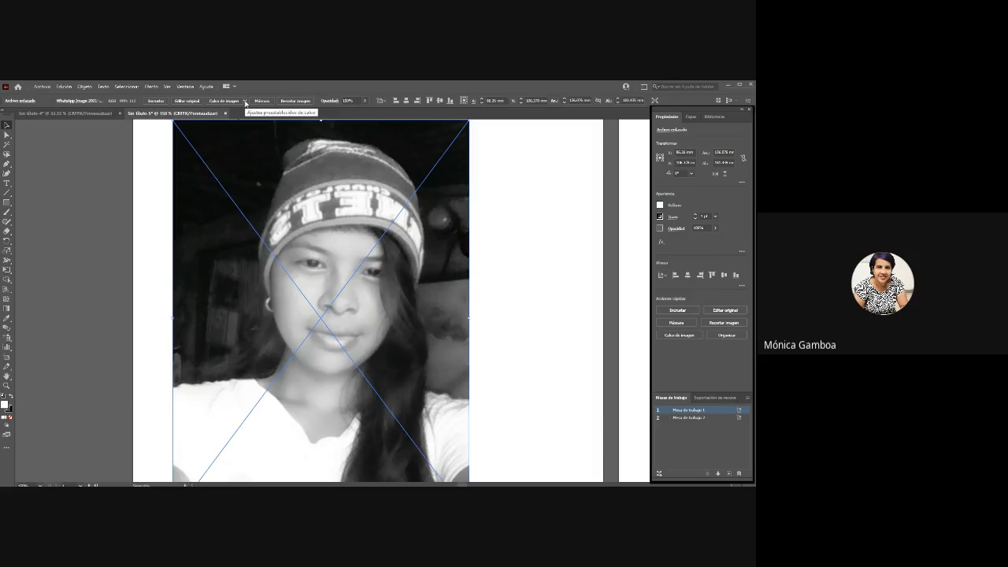
# - Trace the portrait with the 16-color preset (16 colores), expand the trace into editable paths and deselect it
pyautogui.click(246, 102)
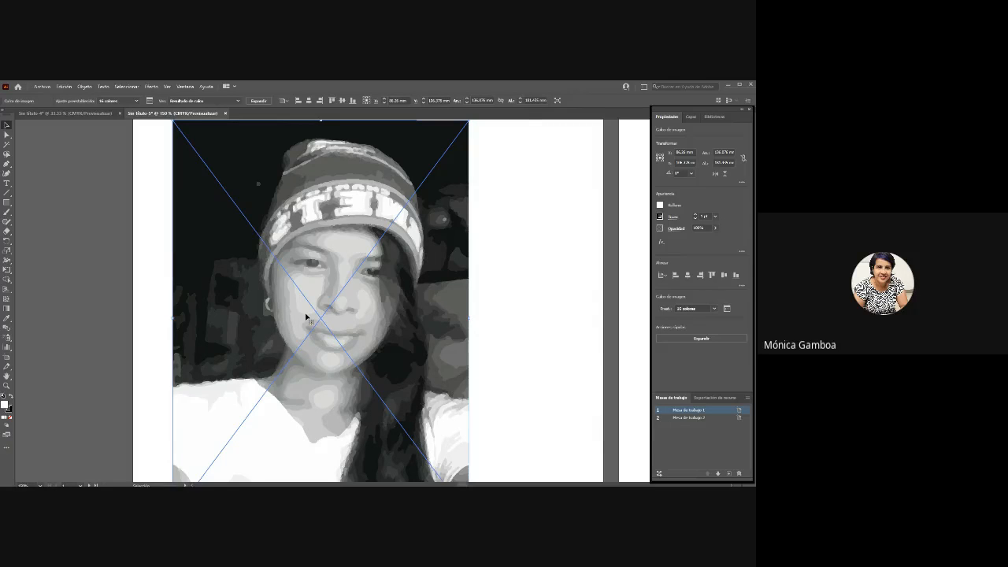
pyautogui.click(259, 101)
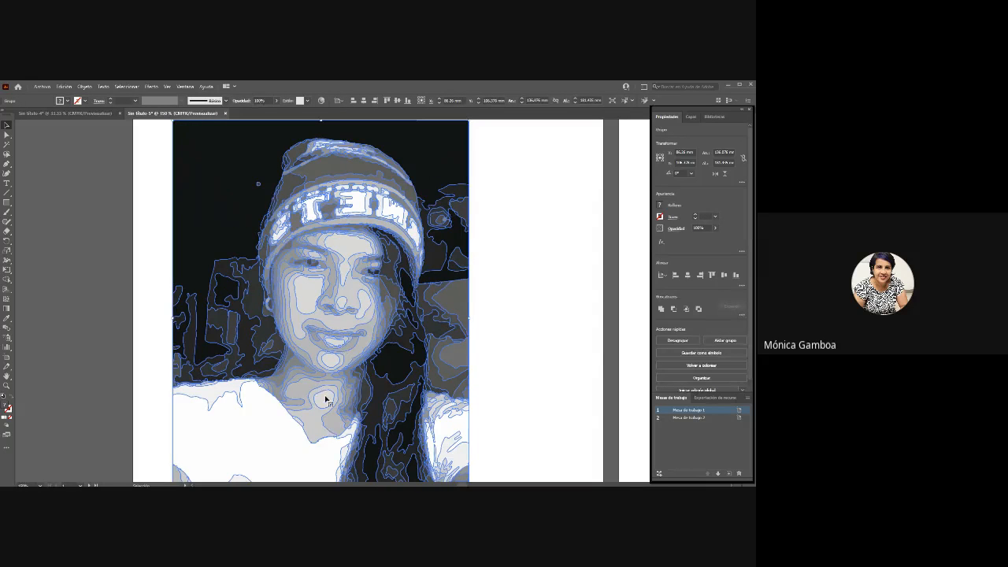
pyautogui.click(514, 241)
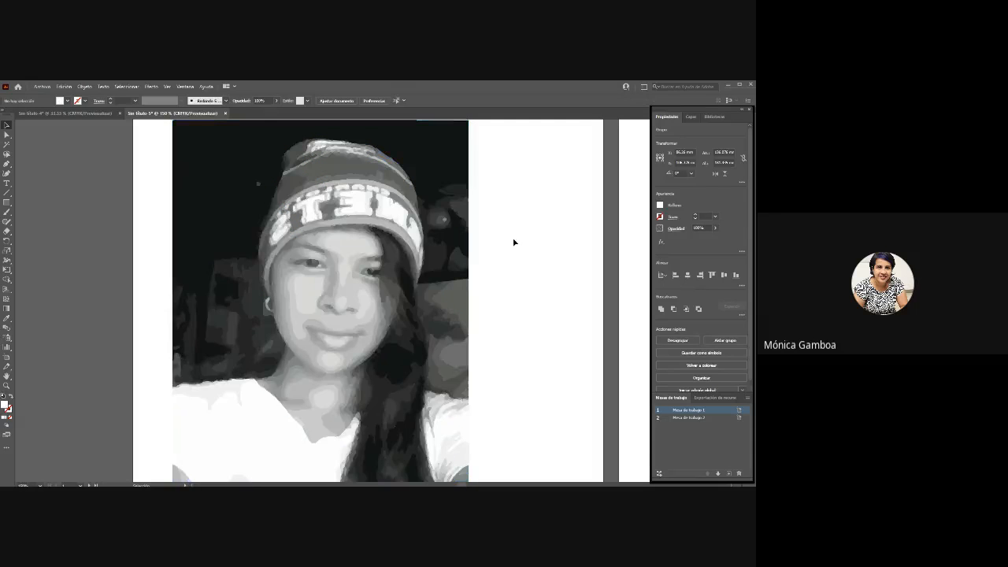
# - Ungroup the expanded portrait trace into separate shapes and deselect them
pyautogui.click(459, 154)
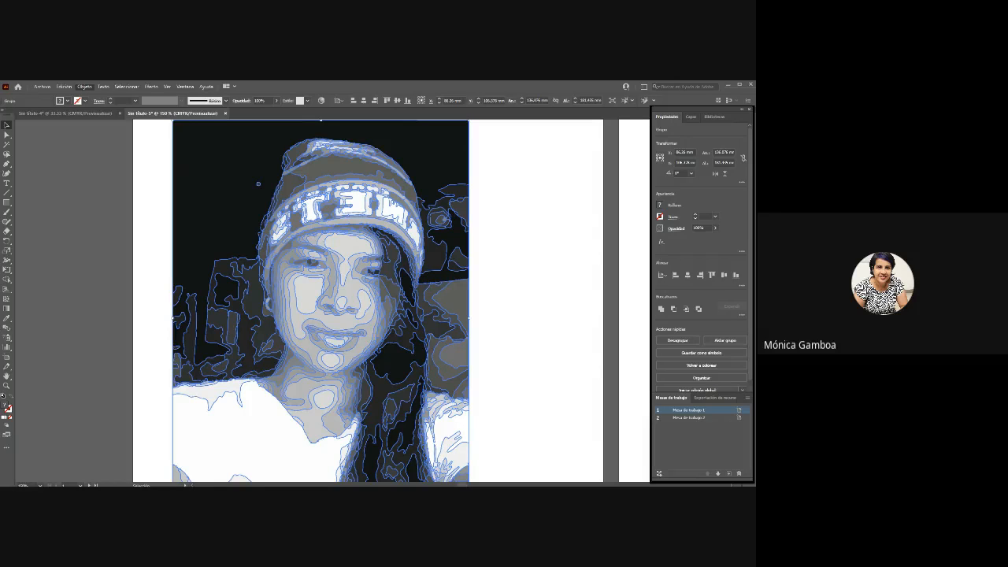
pyautogui.hotkey('ctrl', 'shift', 'g')
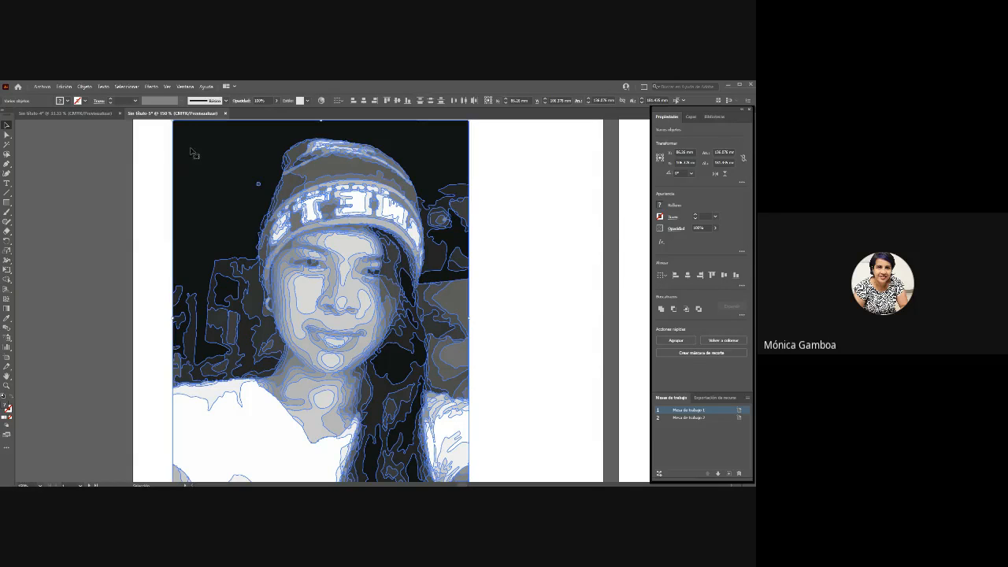
pyautogui.click(528, 197)
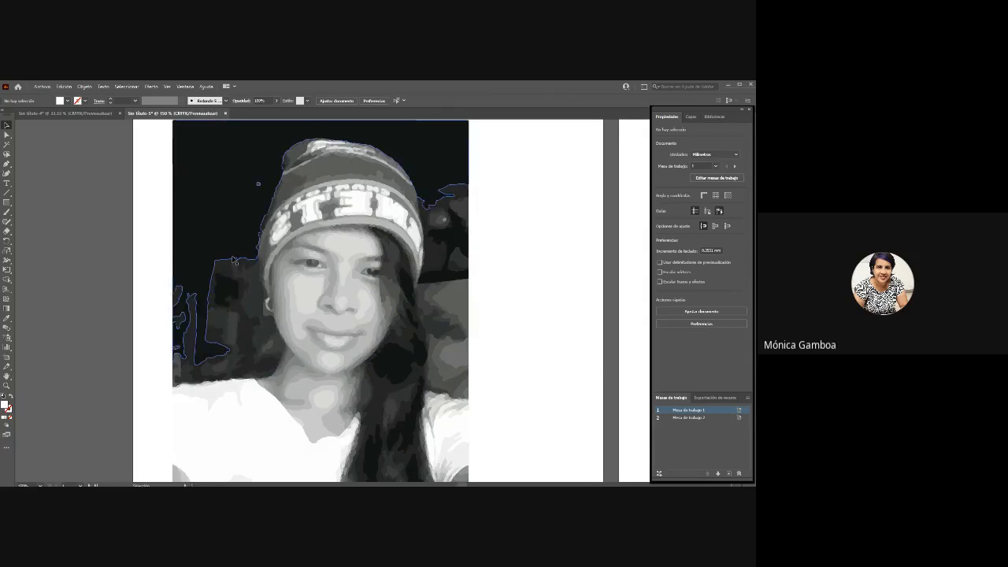
# - Delete the large black background shape behind the head and the small stray dot left of the beanie
pyautogui.click(237, 280)
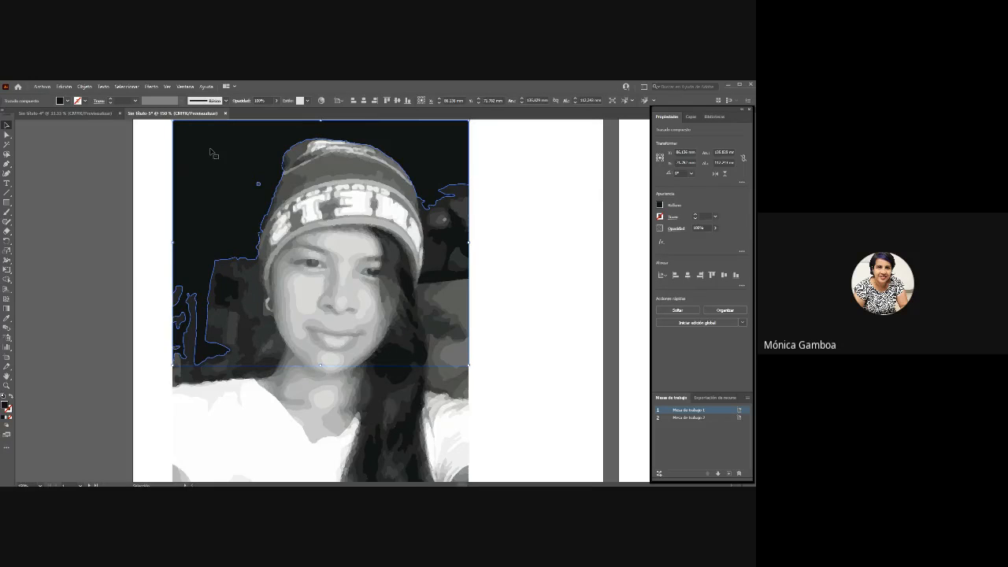
pyautogui.press('Delete')
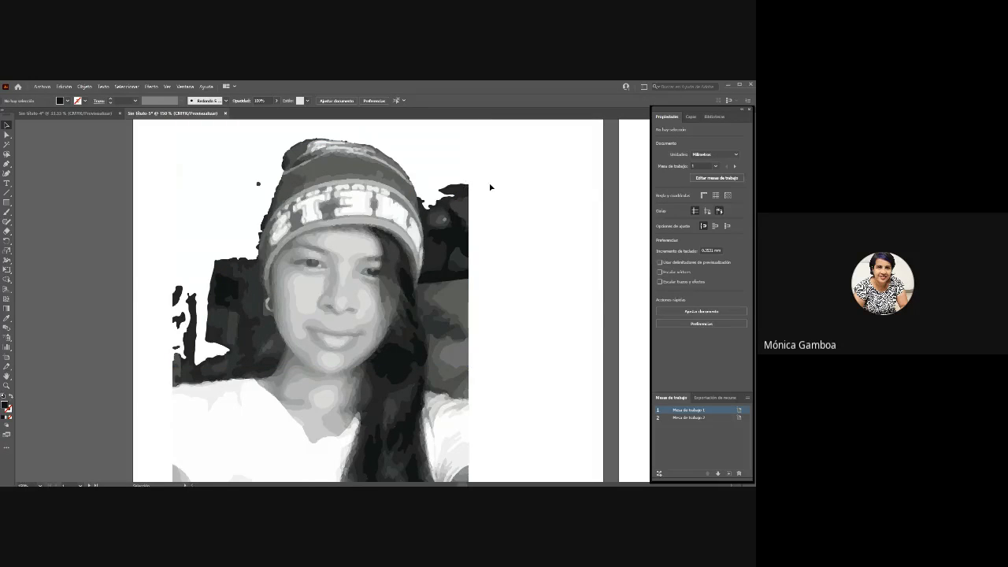
pyautogui.click(258, 184)
pyautogui.press('Delete')
# - Delete the dark background shapes to the left of the face, above the shoulder
pyautogui.click(222, 290)
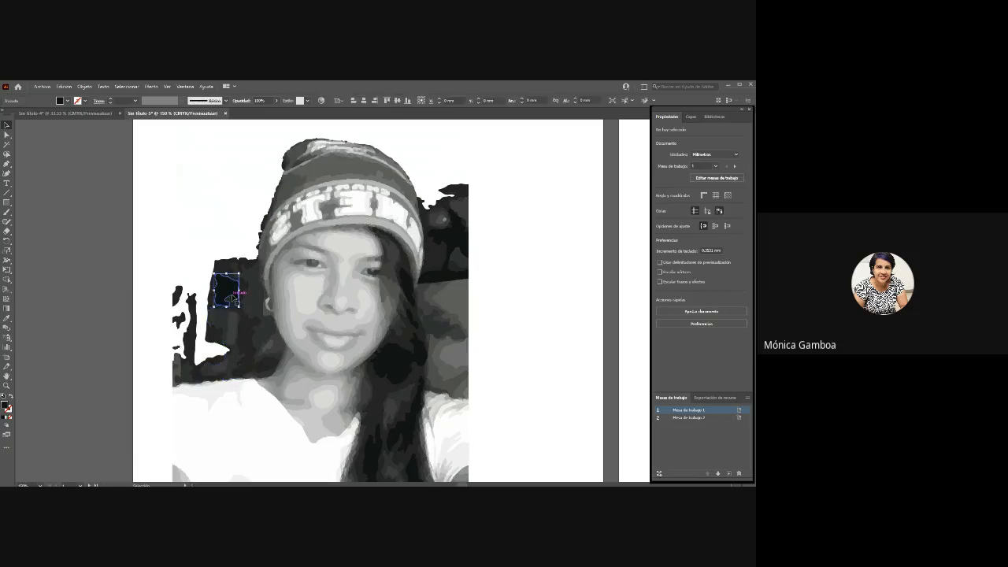
pyautogui.press('Delete')
pyautogui.click(242, 302)
pyautogui.press('Delete')
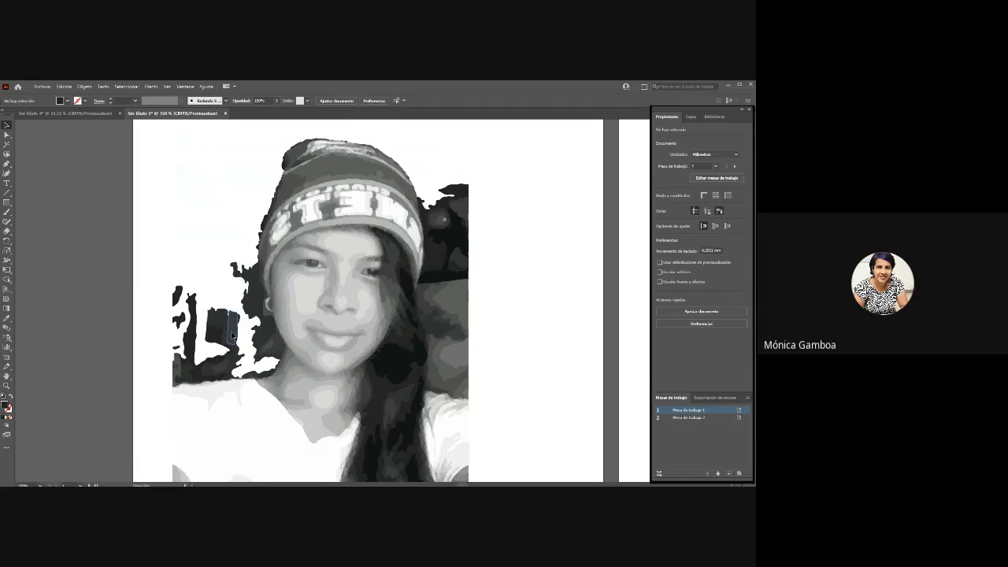
pyautogui.click(232, 340)
pyautogui.press('Delete')
pyautogui.click(223, 329)
pyautogui.press('Delete')
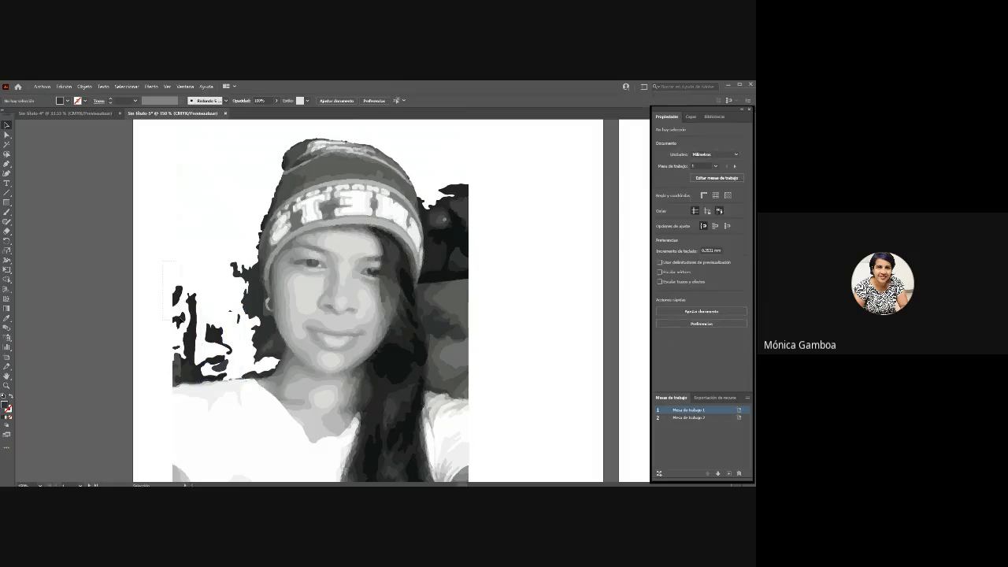
pyautogui.moveTo(172, 322); pyautogui.dragTo(232, 356)
pyautogui.press('Delete')
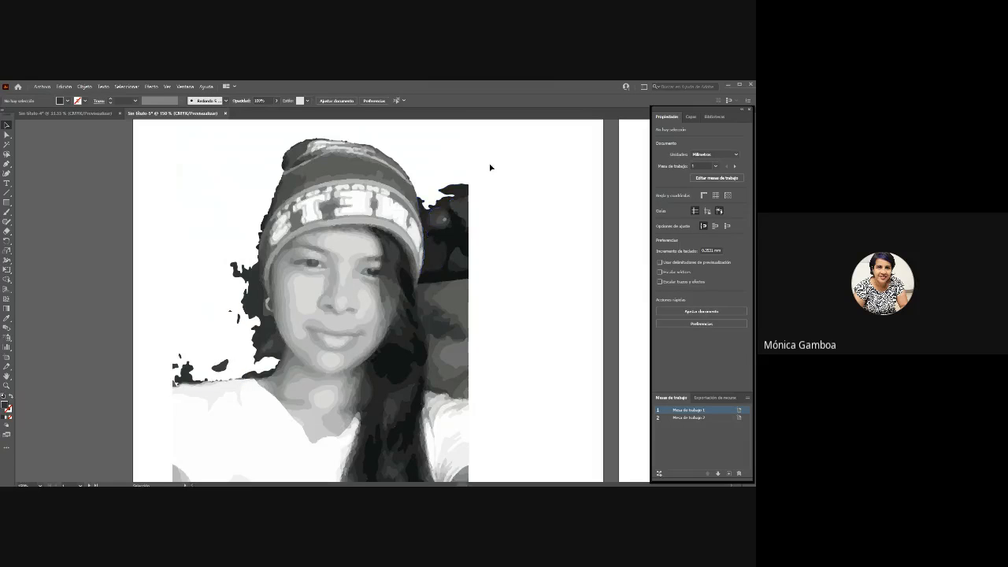
# - Delete the dark and gray background shapes to the right of the beanie and hair
pyautogui.moveTo(491, 166); pyautogui.dragTo(434, 277)
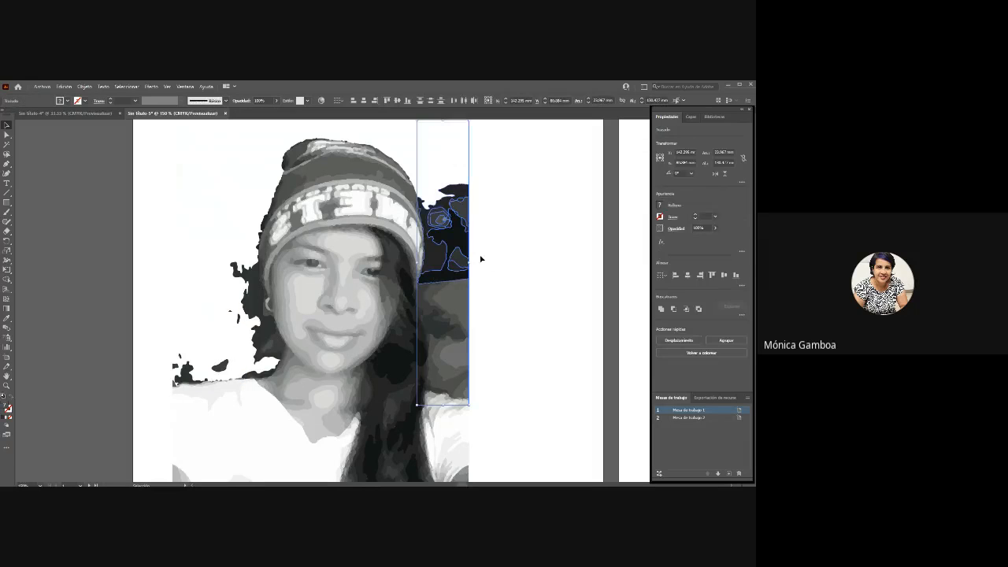
pyautogui.press('Delete')
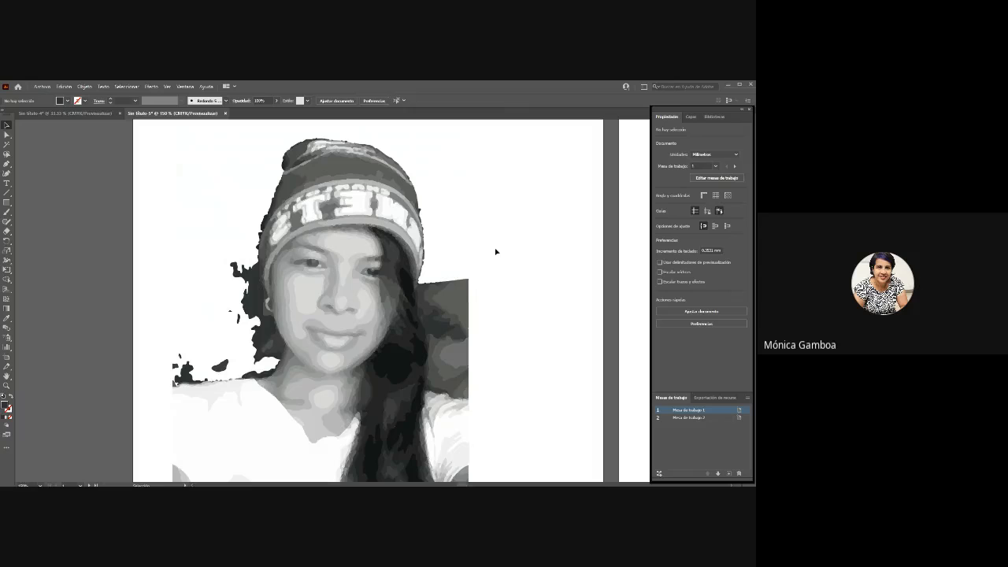
pyautogui.moveTo(496, 252); pyautogui.dragTo(451, 393)
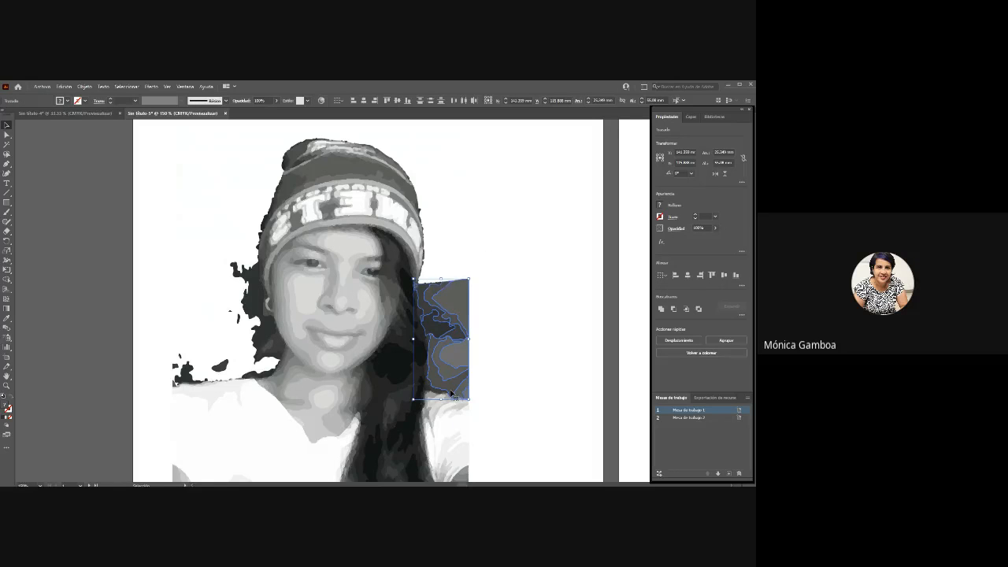
pyautogui.press('Delete')
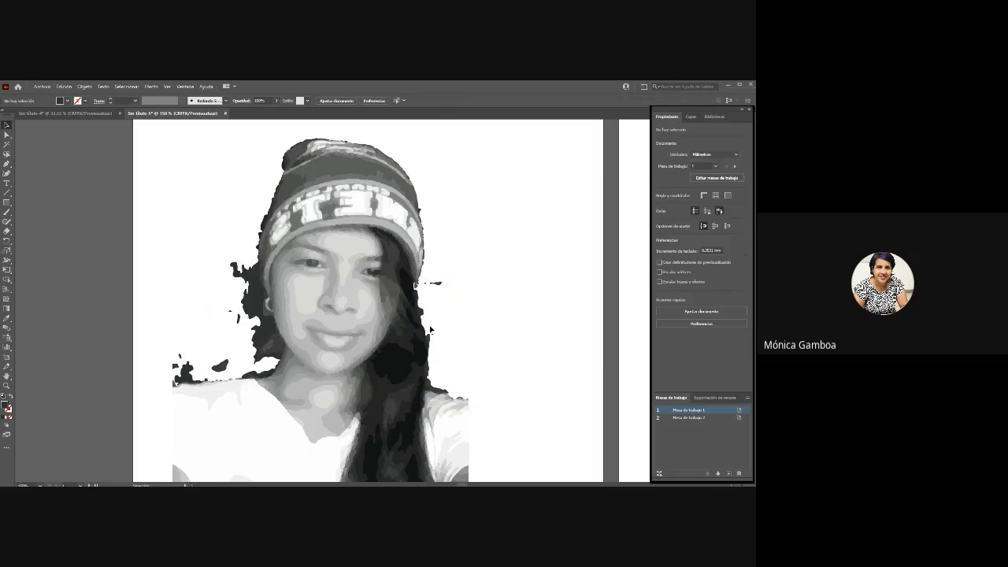
# - Delete the small leftover fragments along the right edge of the hair and beanie
pyautogui.moveTo(460, 263)
pyautogui.mouseDown()
pyautogui.moveTo(426, 304)
pyautogui.moveTo(427, 285)
pyautogui.mouseUp()
pyautogui.press('Delete')
pyautogui.press('Delete')
pyautogui.moveTo(421, 217); pyautogui.dragTo(421, 211)
pyautogui.click(422, 212)
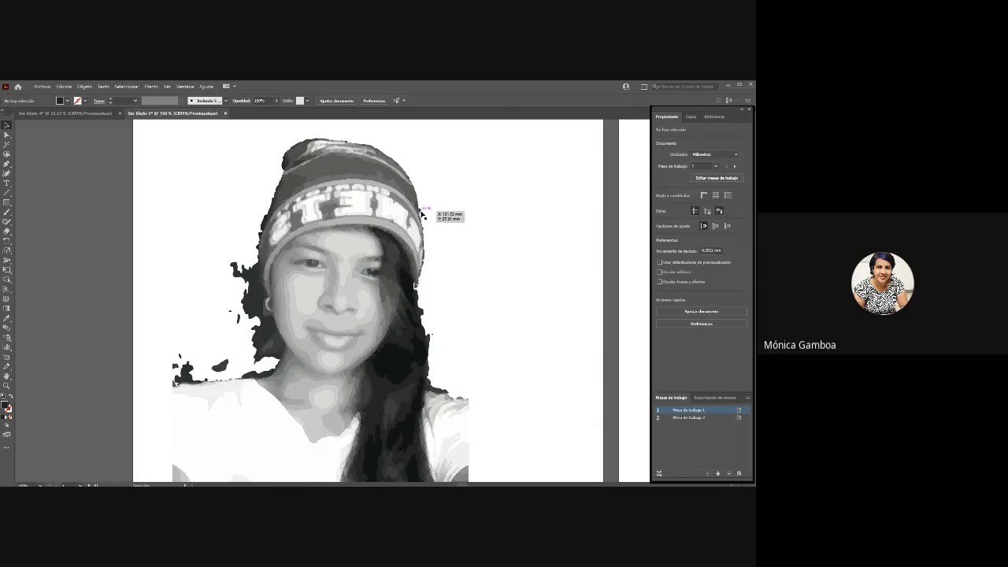
pyautogui.press('Delete')
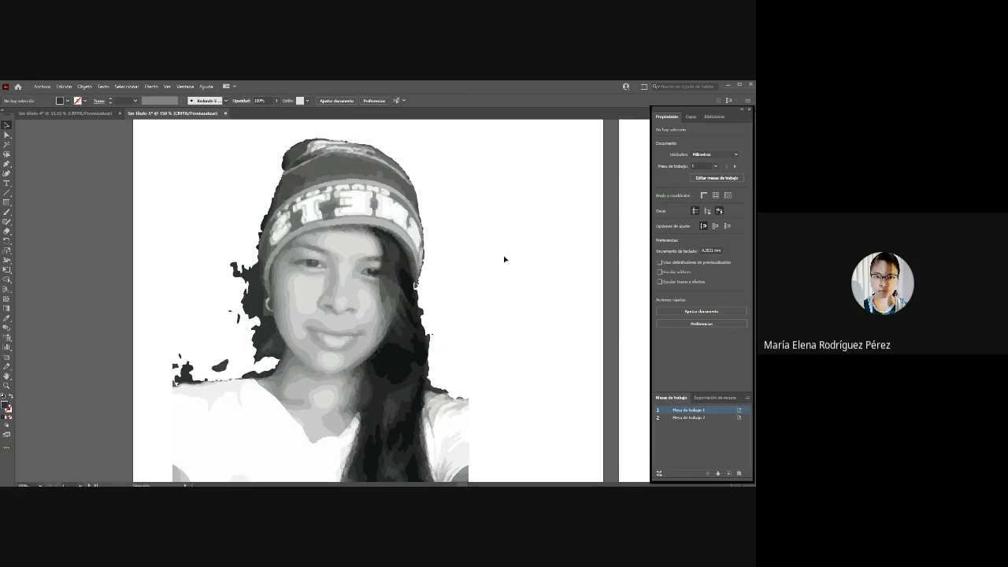
# - Try deleting the dark shapes along the left side of the face, undo the deletion and deselect them
pyautogui.moveTo(207, 231); pyautogui.dragTo(252, 339)
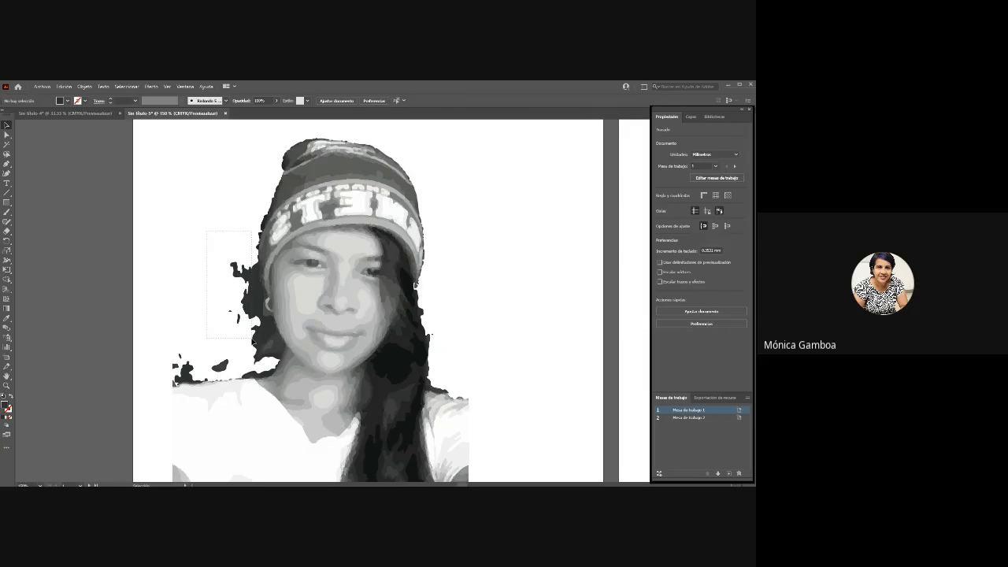
pyautogui.press('Delete')
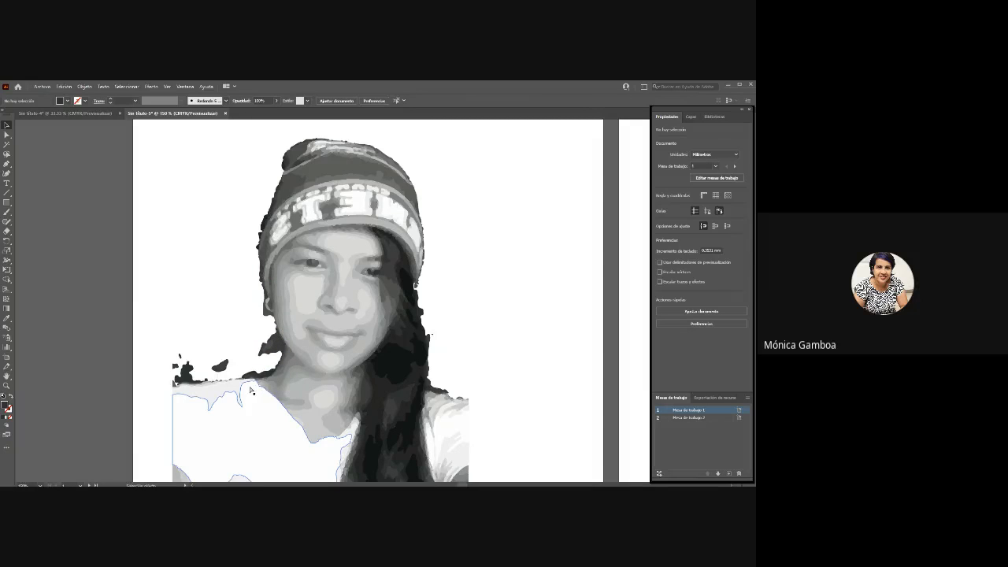
pyautogui.hotkey('ctrl', 'z')
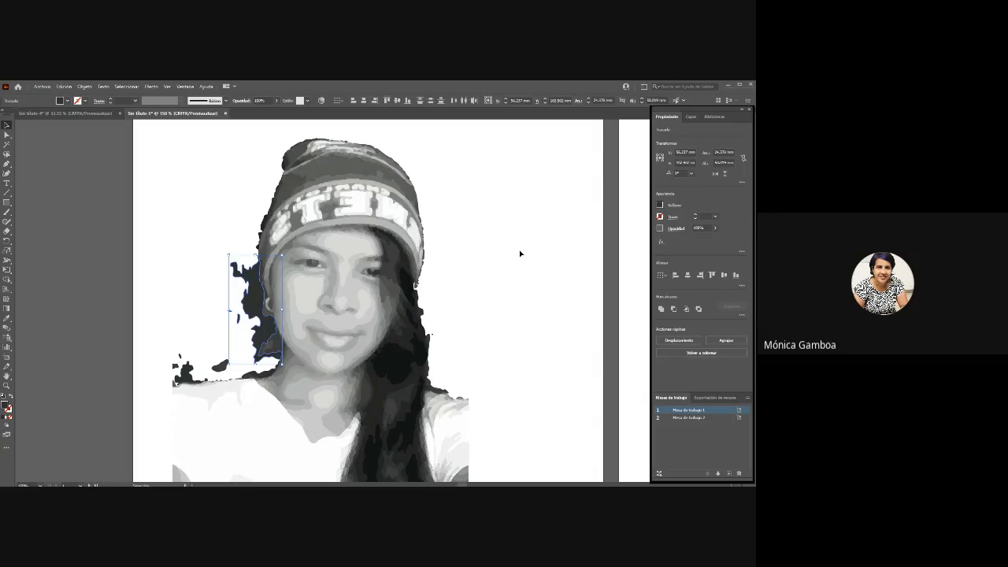
pyautogui.click(521, 252)
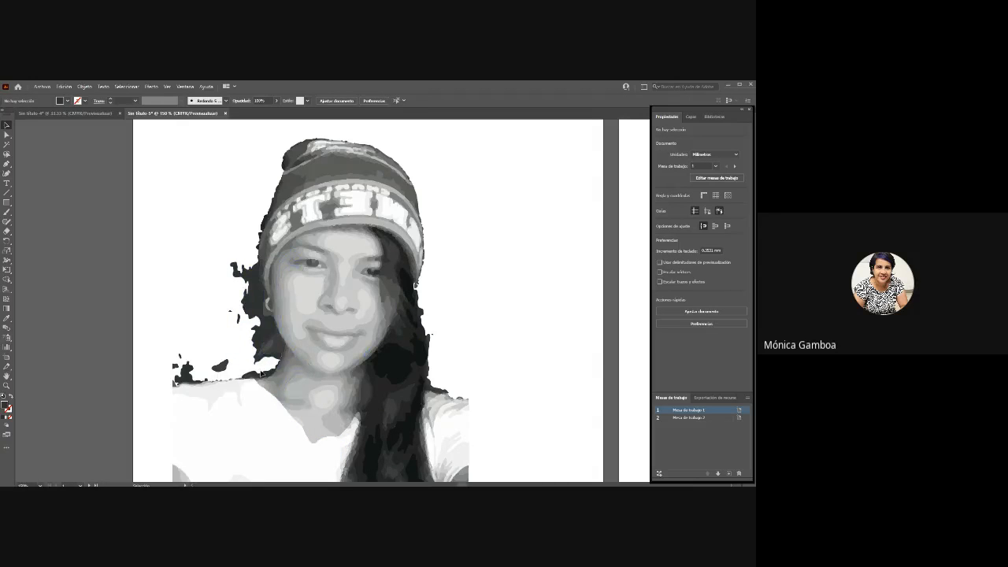
# - Try removing the small gray patch in the lower part of the hair, restore it and deselect it
pyautogui.scroll(-3, 462, 378)
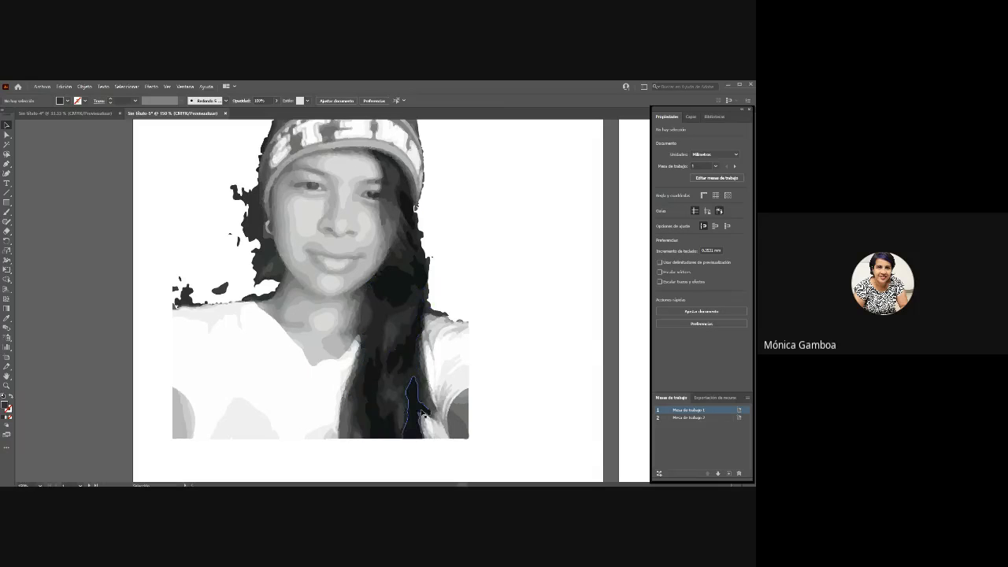
pyautogui.click(392, 396)
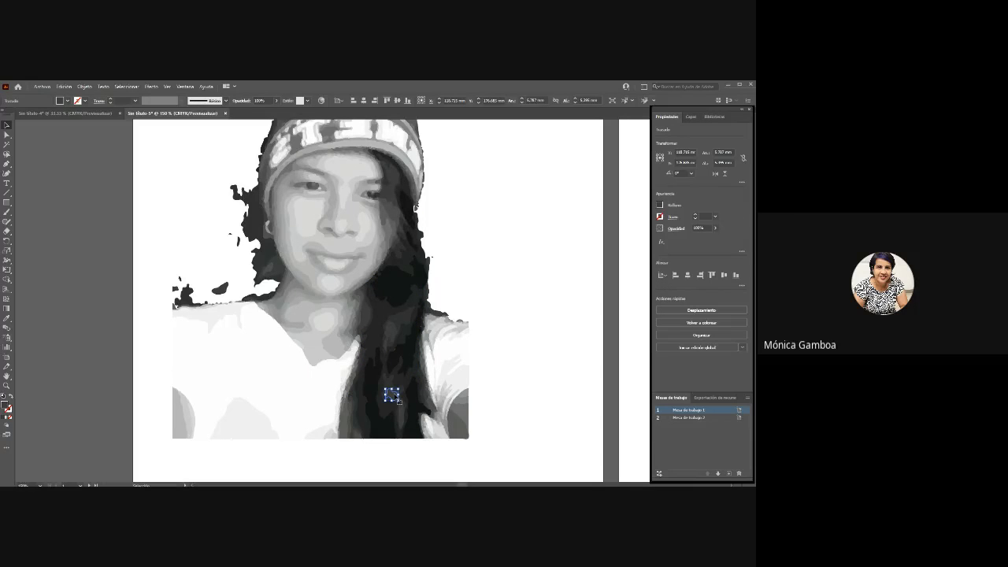
pyautogui.click(421, 474)
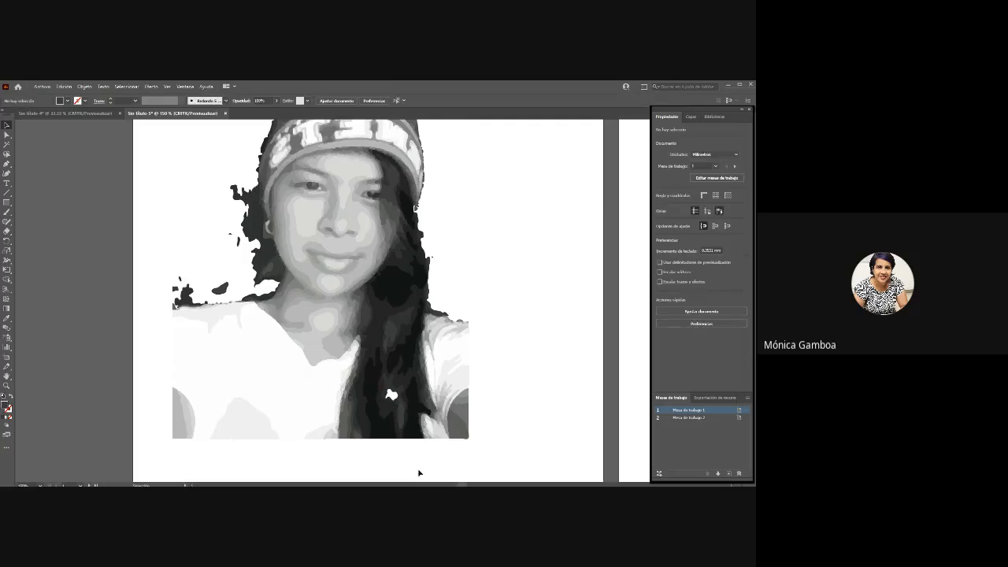
pyautogui.click(392, 396)
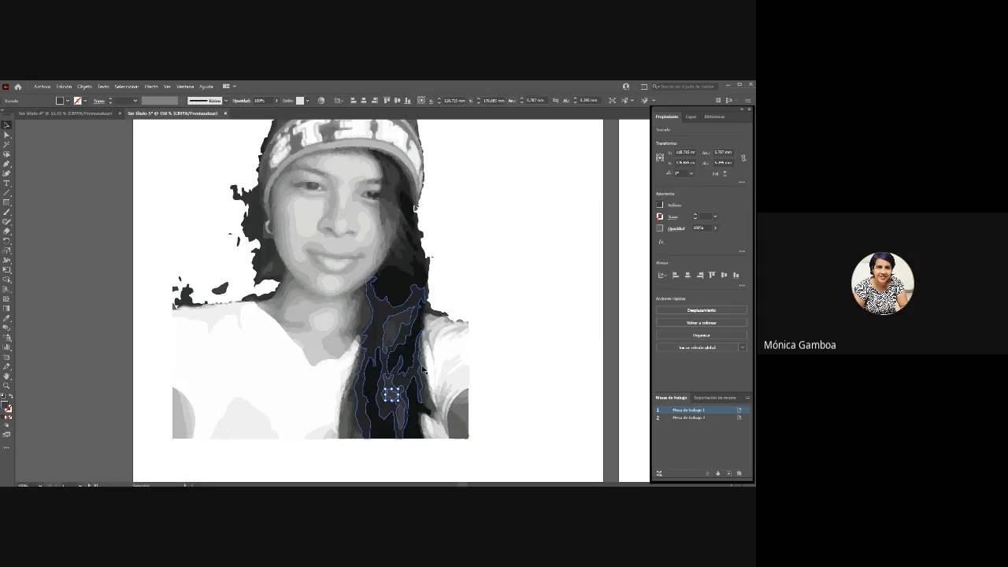
pyautogui.click(513, 236)
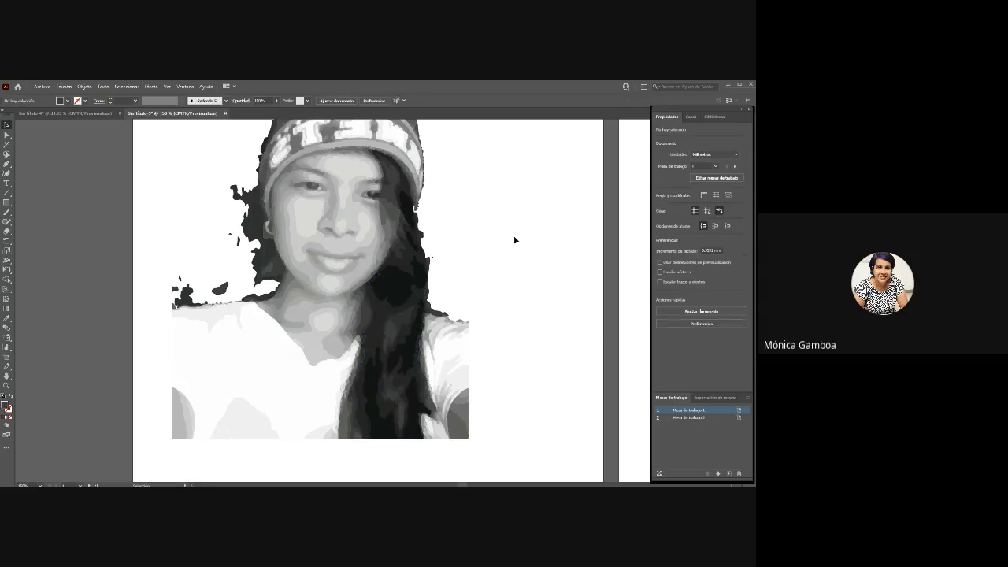
# - Recolor the small gray patch in the lower hair with the black sampled from the hair beside the chin, and deselect it
pyautogui.click(394, 397)
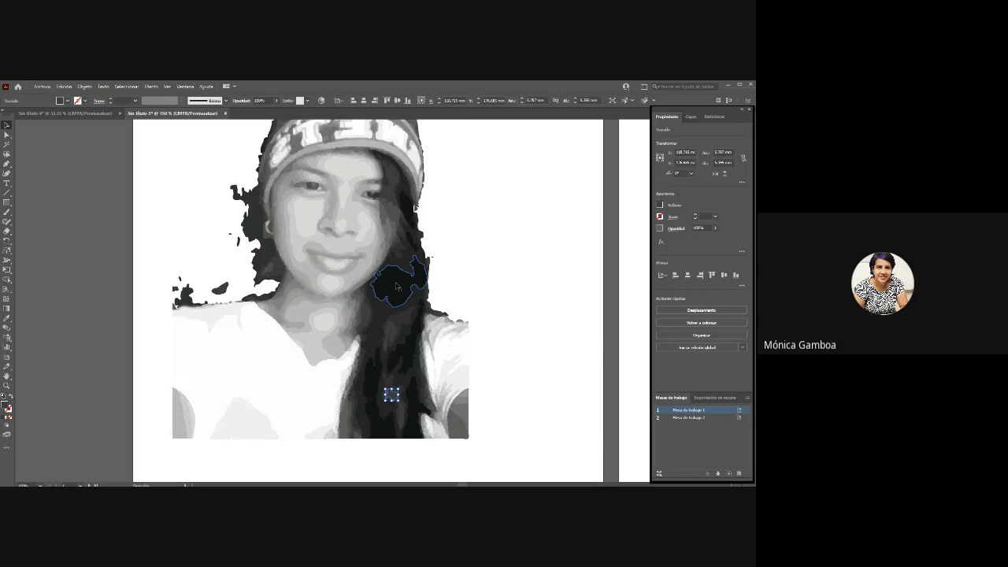
pyautogui.click(491, 268)
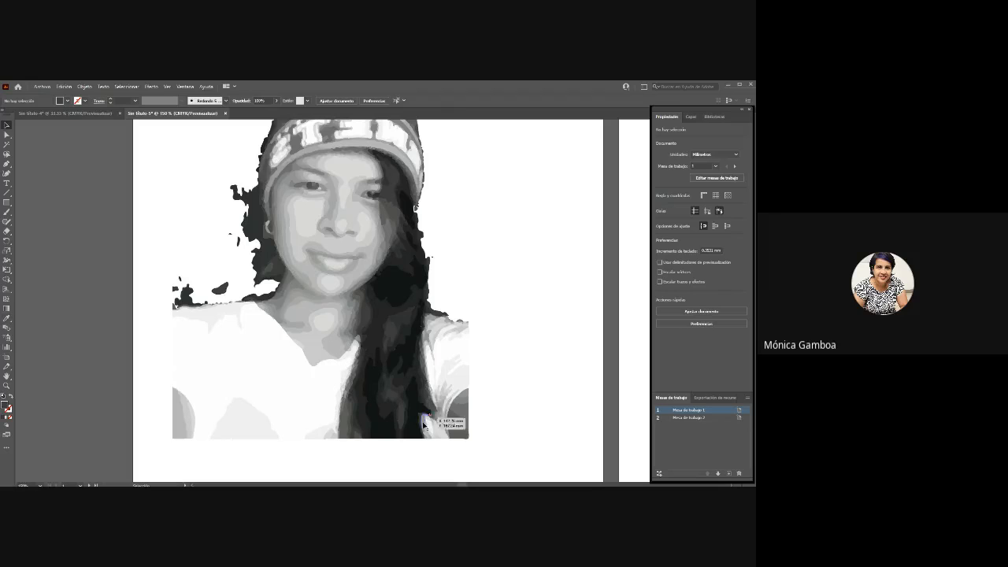
pyautogui.click(393, 395)
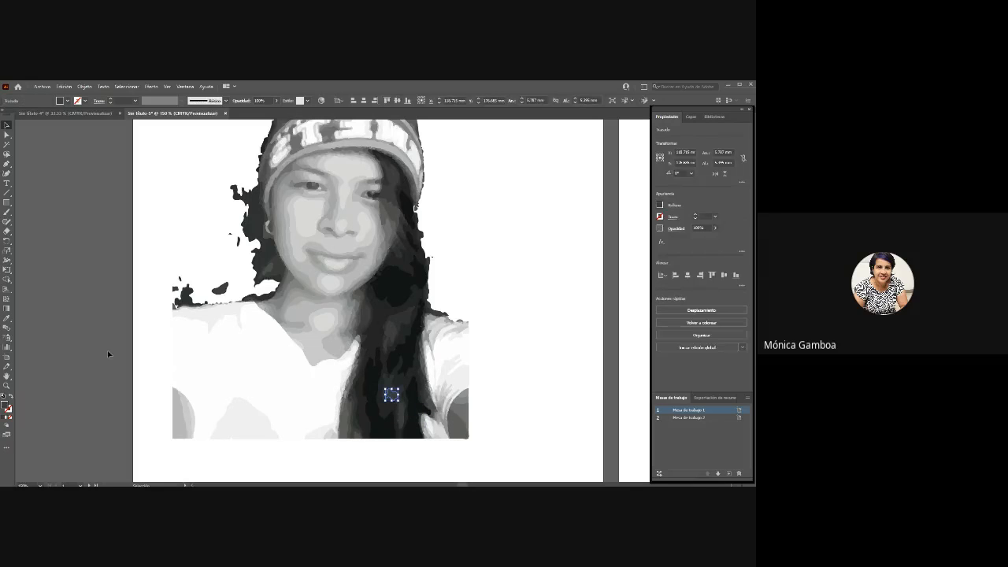
pyautogui.click(8, 319)
pyautogui.click(401, 279)
pyautogui.press('v')
pyautogui.hotkey('ctrl', 'shift', 'a')
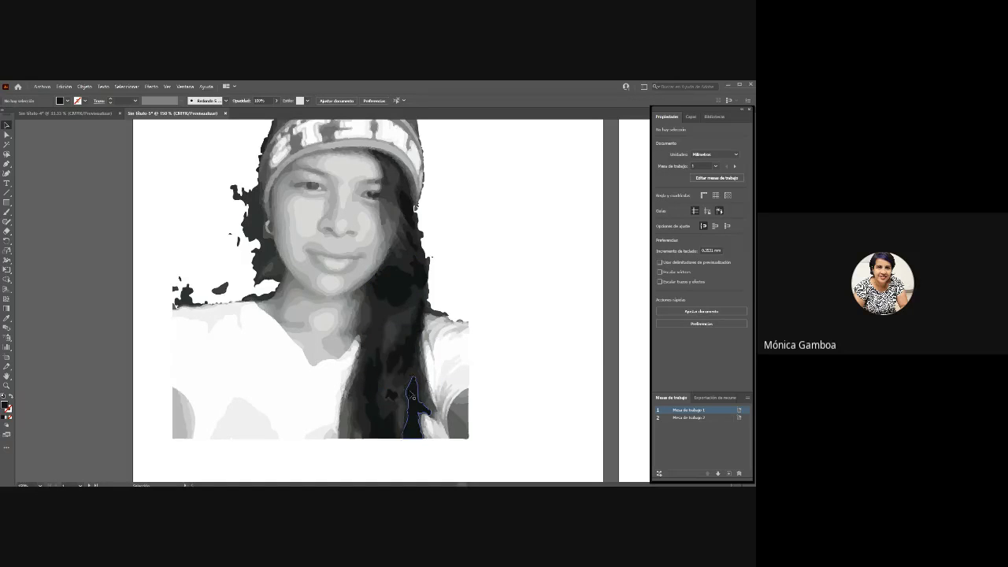
# - Recolor the branching dark gray patch in the lower hair with the black sampled from the surrounding hair, and deselect it
pyautogui.click(392, 391)
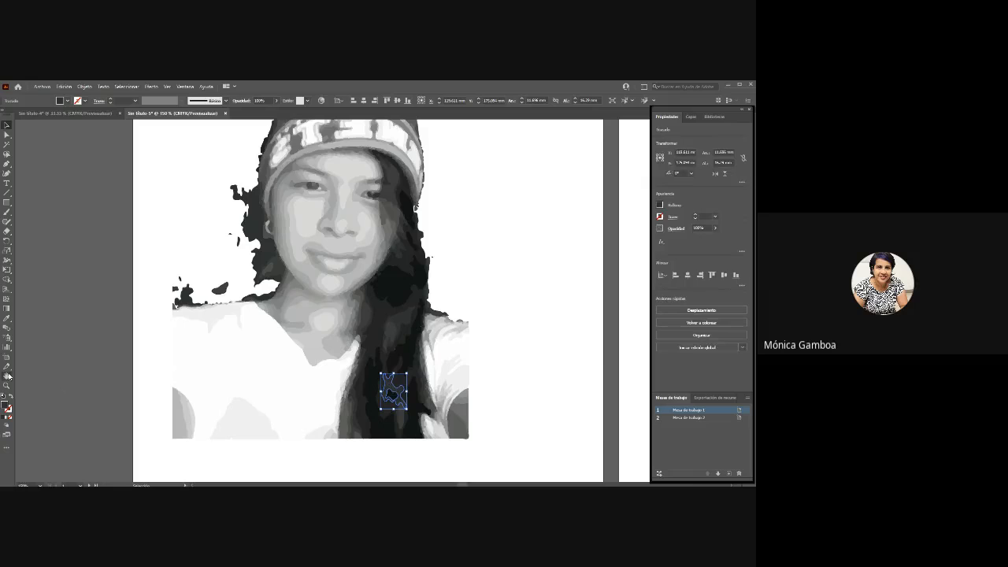
pyautogui.click(6, 320)
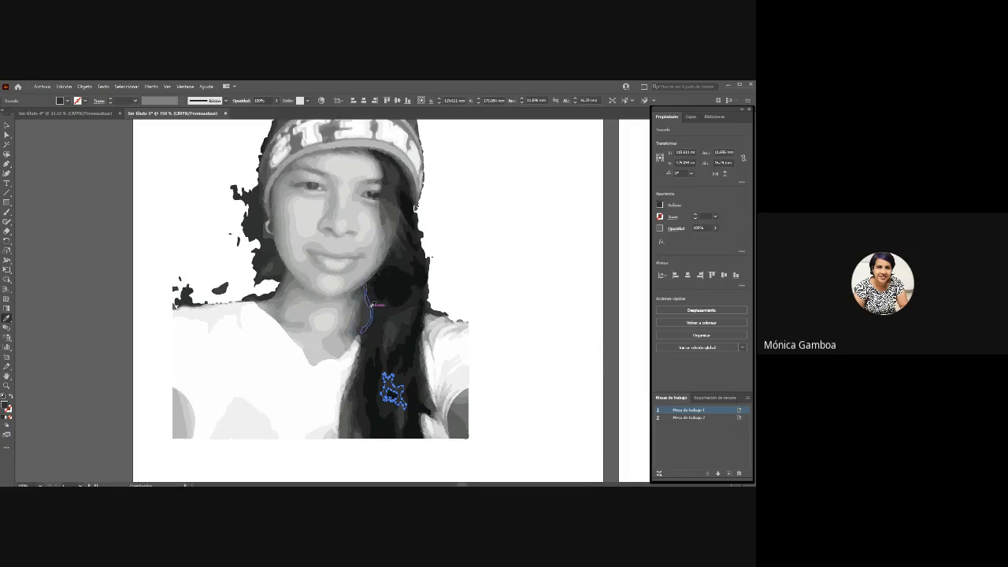
pyautogui.click(6, 125)
pyautogui.click(516, 422)
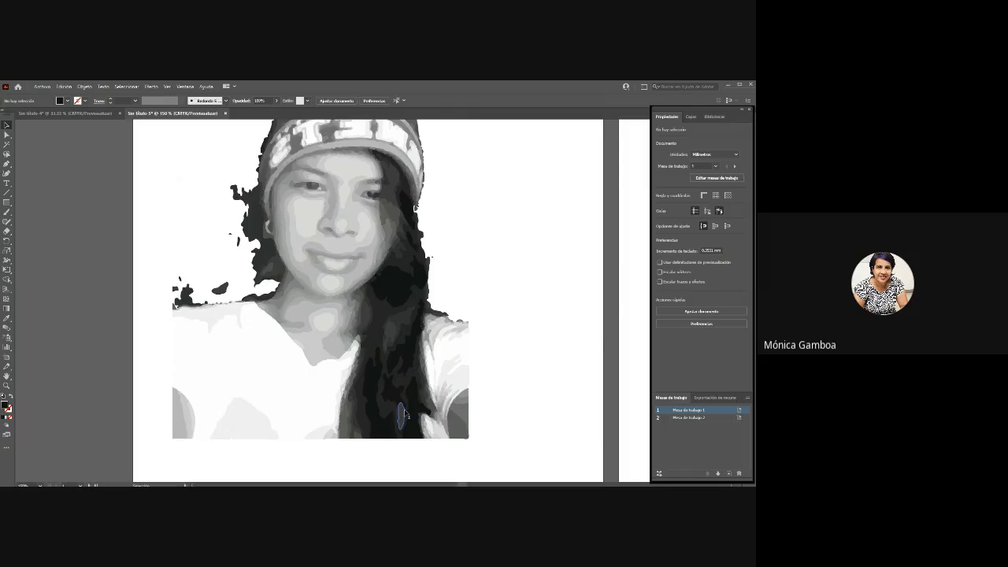
# - Recolor the narrow gray sliver and the long gray strand shapes in the lower hair with the black sampled beside the chin, and deselect them
pyautogui.click(404, 413)
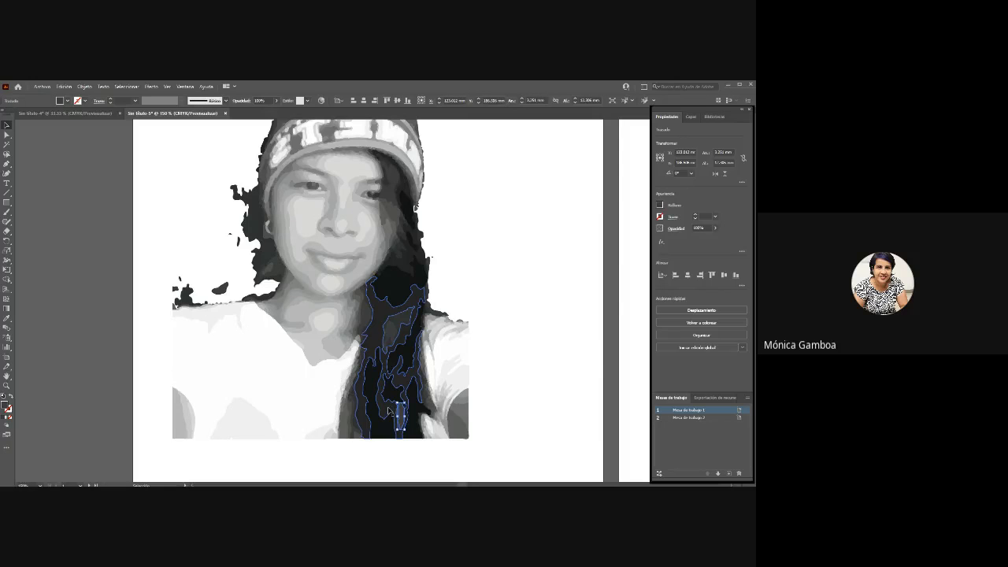
pyautogui.keyDown('shift'); pyautogui.click(388, 411); pyautogui.keyUp('shift')
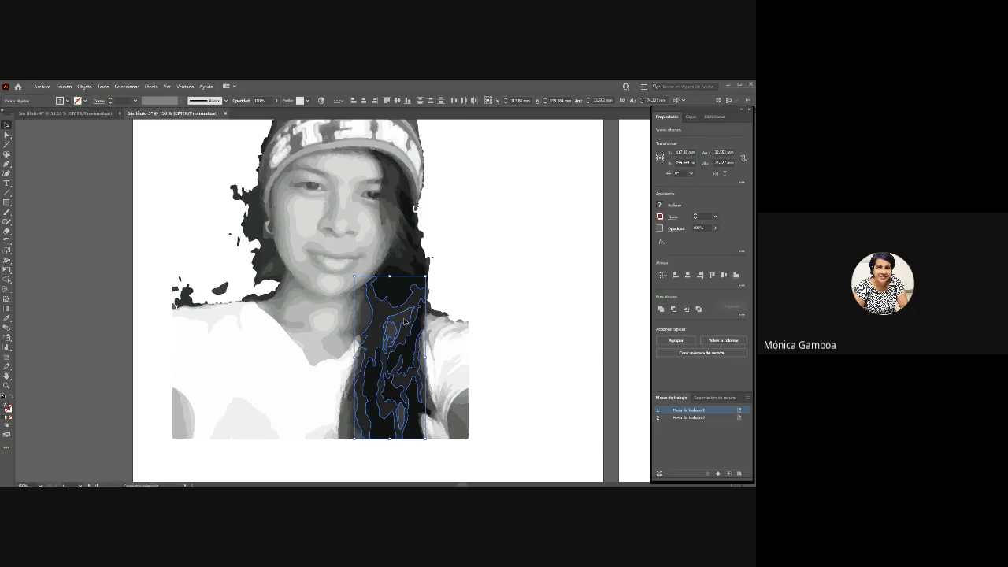
pyautogui.click(6, 318)
pyautogui.click(401, 281)
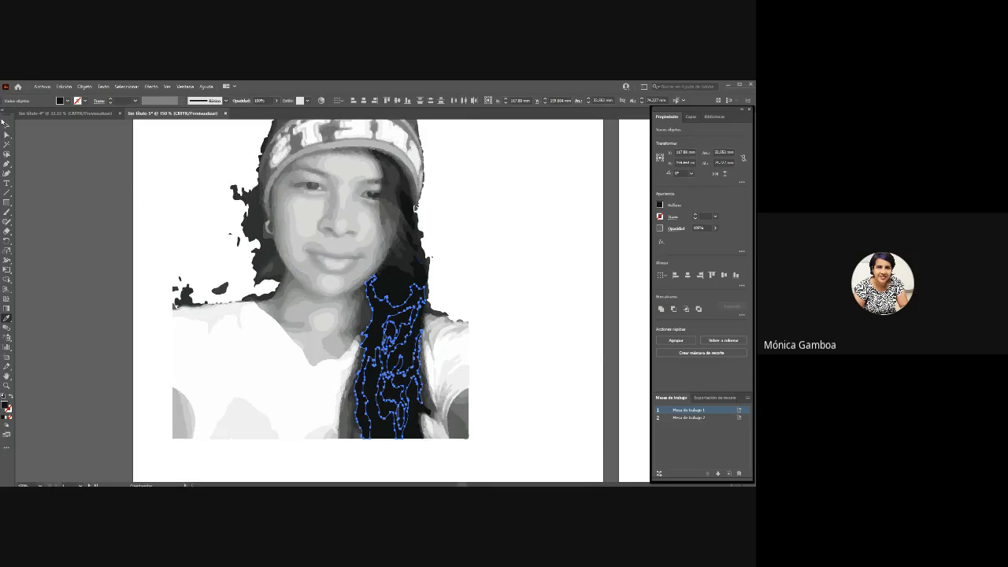
pyautogui.click(6, 125)
pyautogui.click(598, 374)
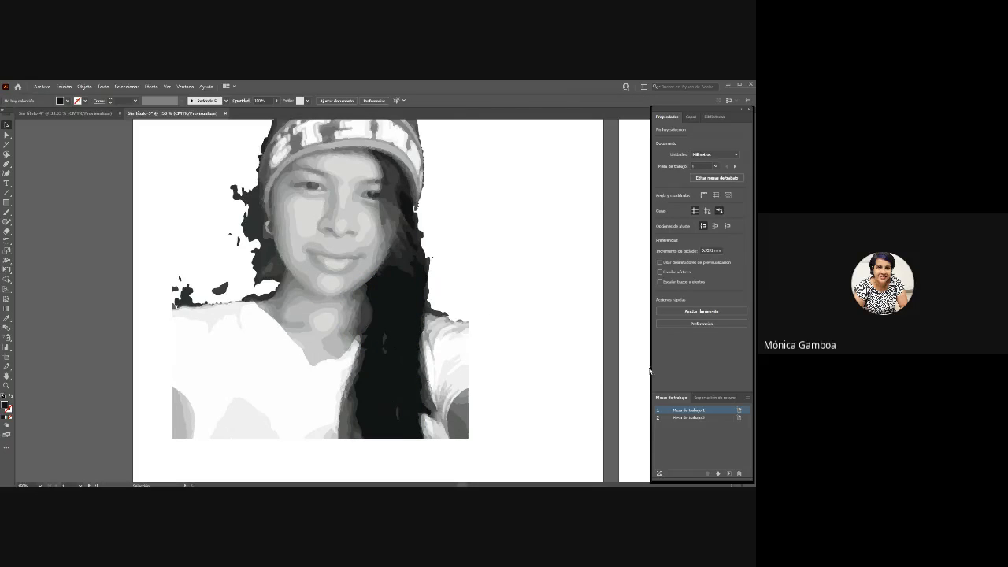
# - Recolor the tiny gray spot in the middle of the hair with the black sampled from the hair above it, and deselect it
pyautogui.click(386, 340)
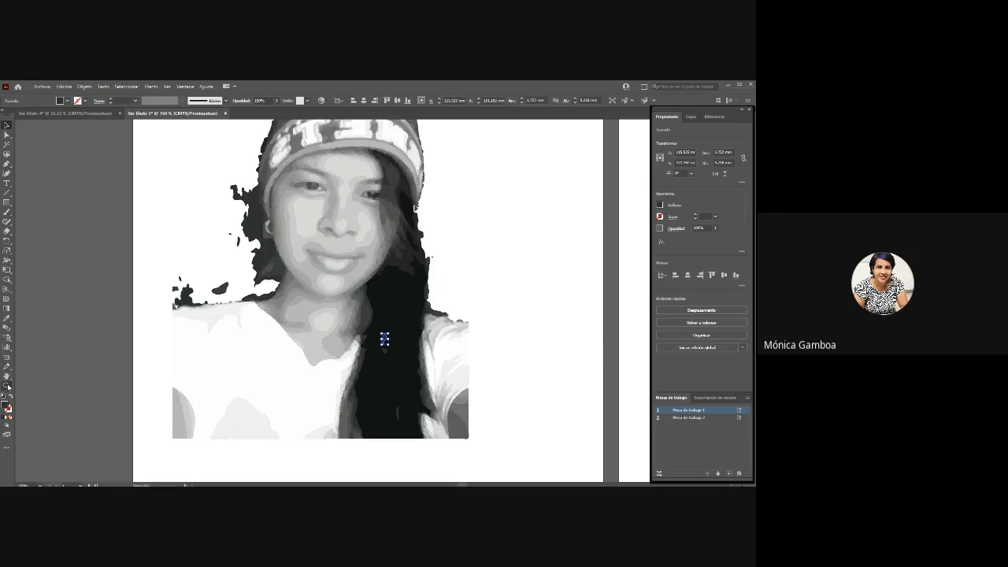
pyautogui.click(6, 319)
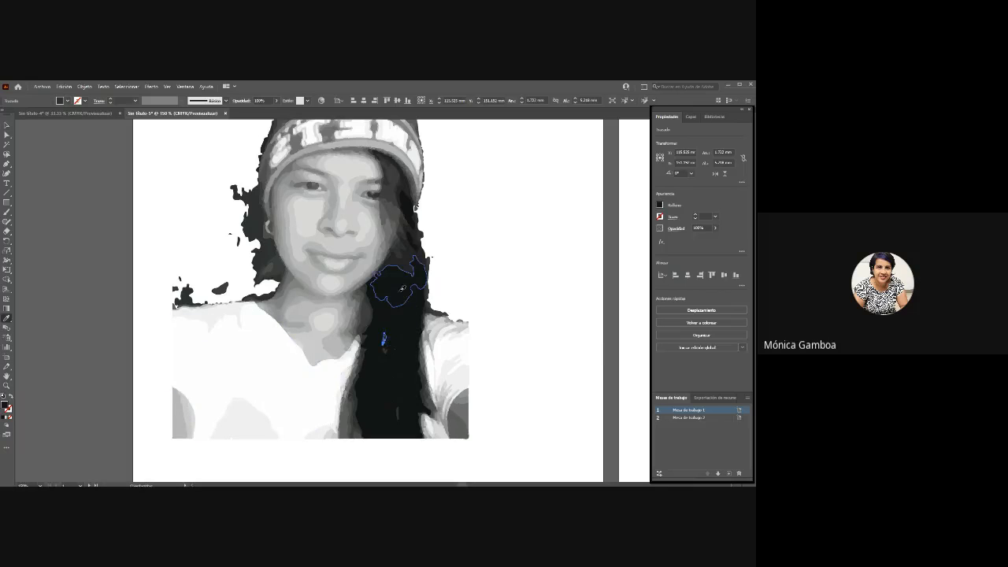
pyautogui.click(6, 124)
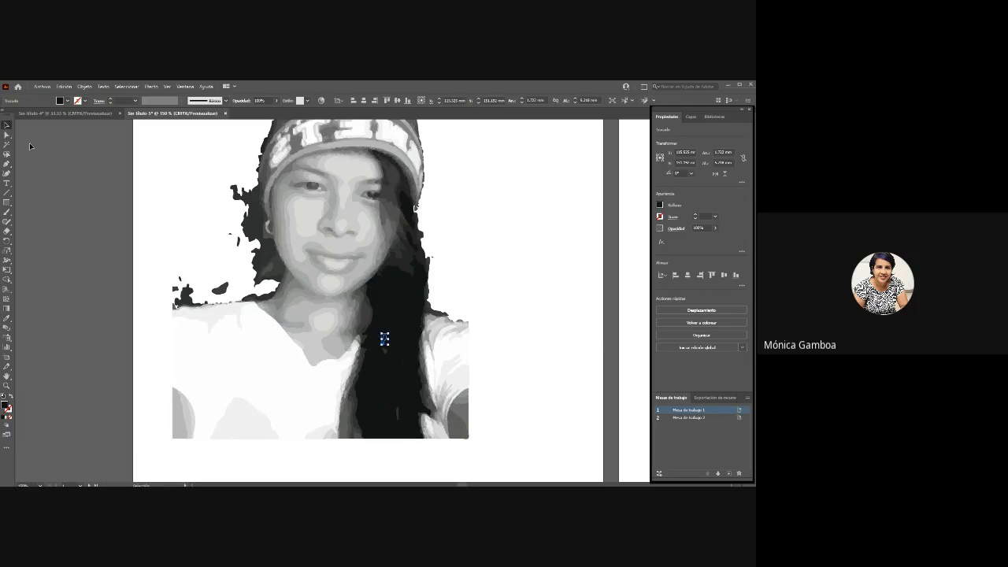
pyautogui.click(100, 199)
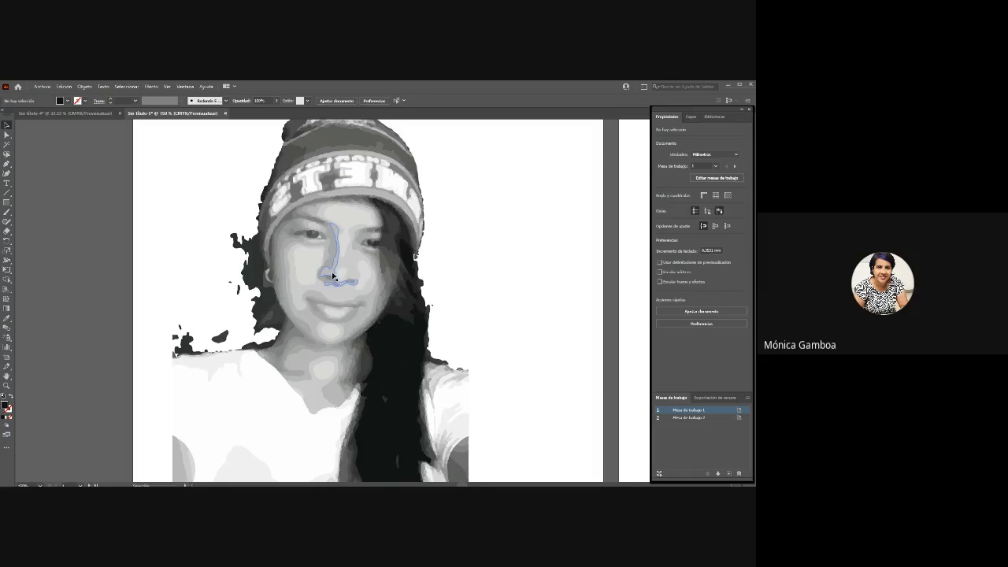
# - Examine the outlines of the forehead highlight and the gray shape surrounding it on the face
pyautogui.click(7, 385)
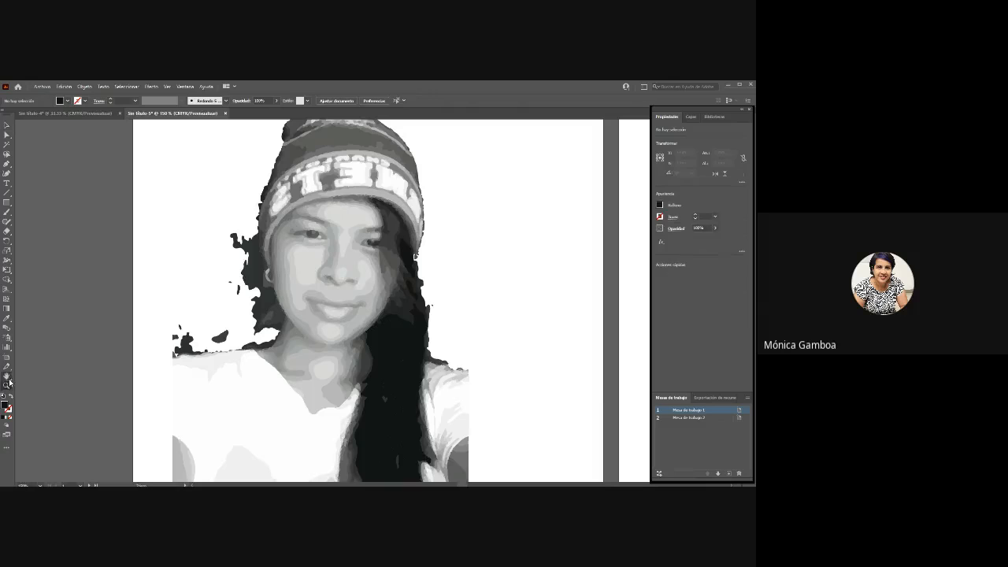
pyautogui.click(353, 257)
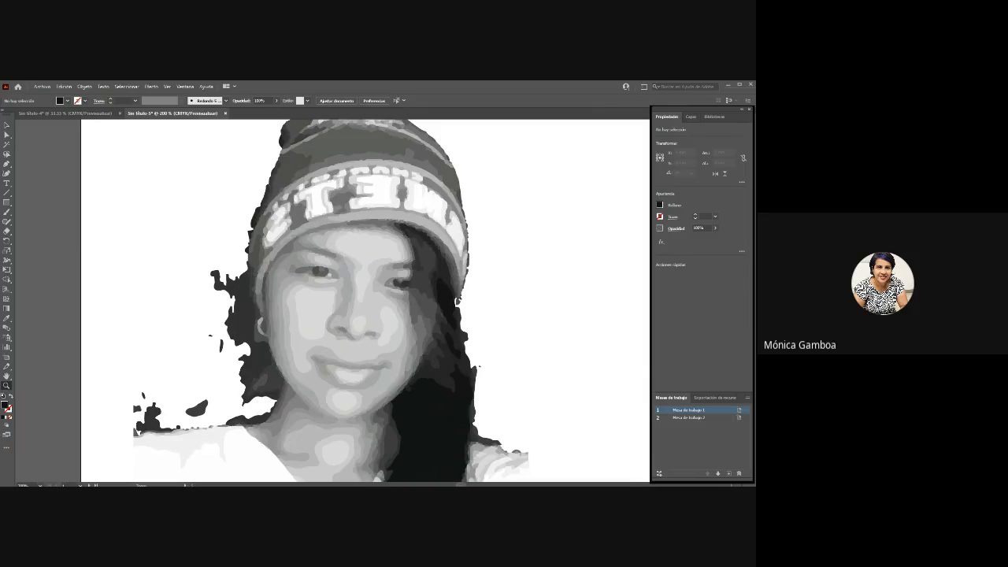
pyautogui.click(6, 125)
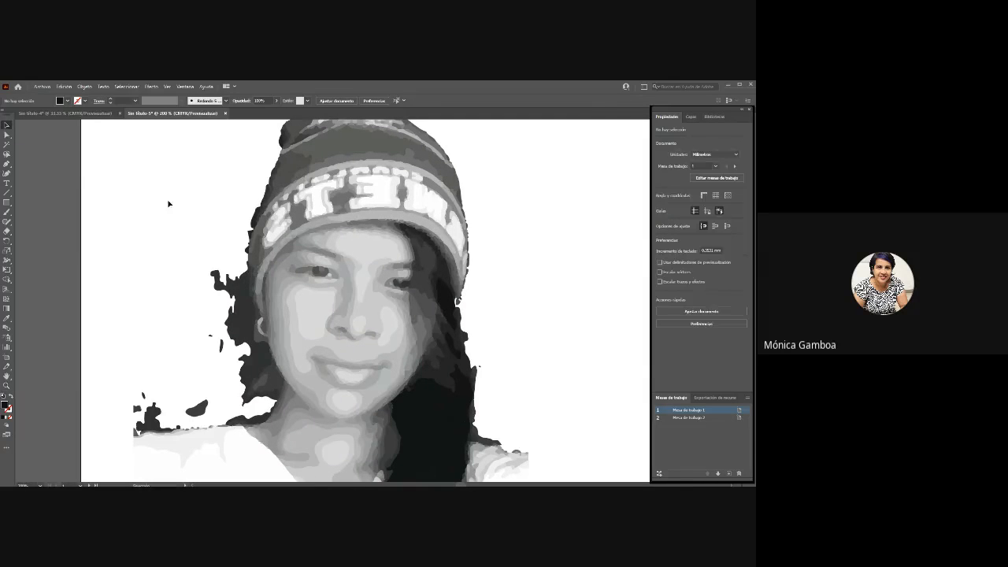
pyautogui.click(369, 243)
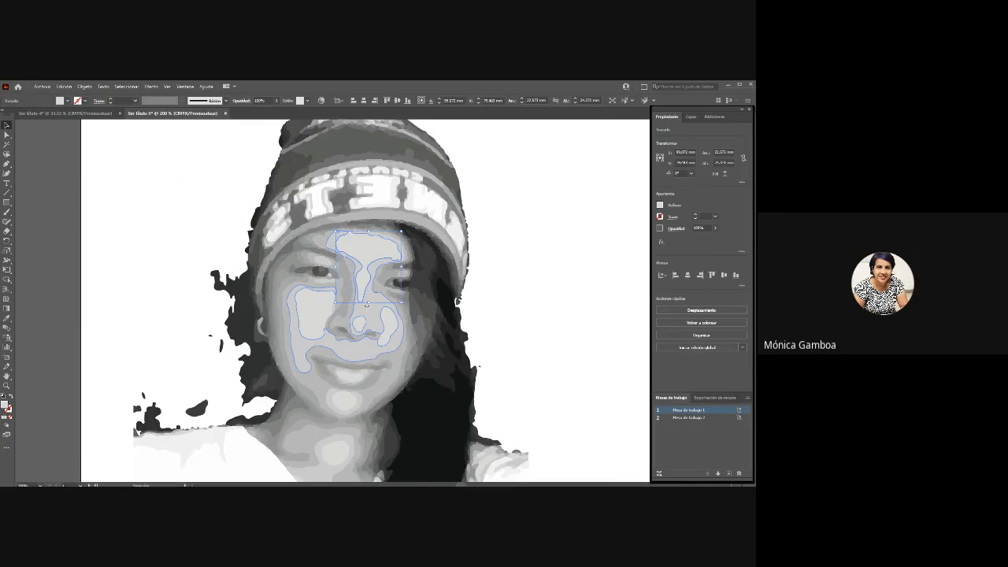
pyautogui.click(555, 217)
pyautogui.click(367, 249)
pyautogui.keyDown('shift'); pyautogui.click(376, 318); pyautogui.keyUp('shift')
pyautogui.hotkey('ctrl', '8')
pyautogui.click(464, 296)
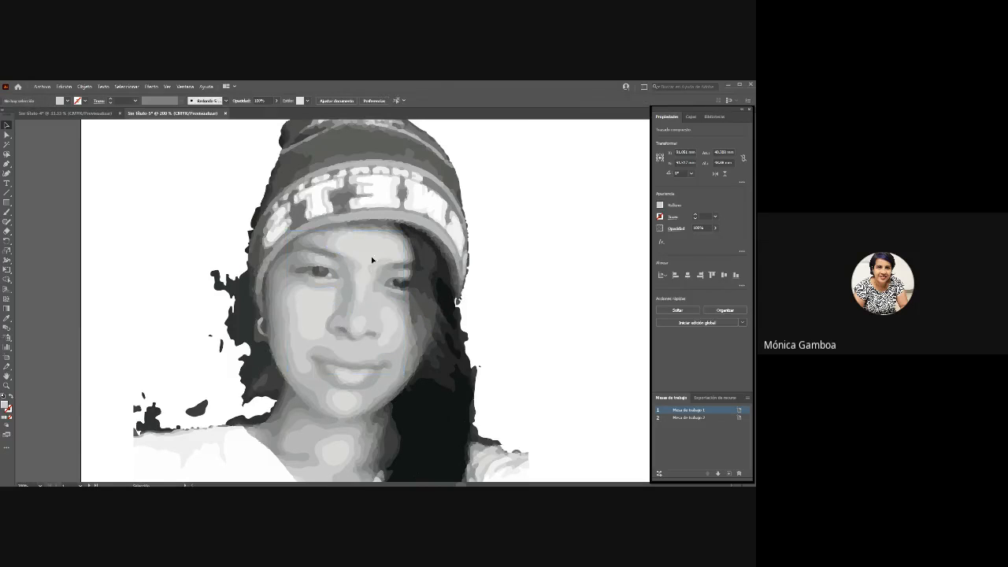
# - Recolor the highlight on the forehead and nose bridge with the gray sampled from the surrounding face shape, and deselect it
pyautogui.click(372, 253)
pyautogui.click(6, 318)
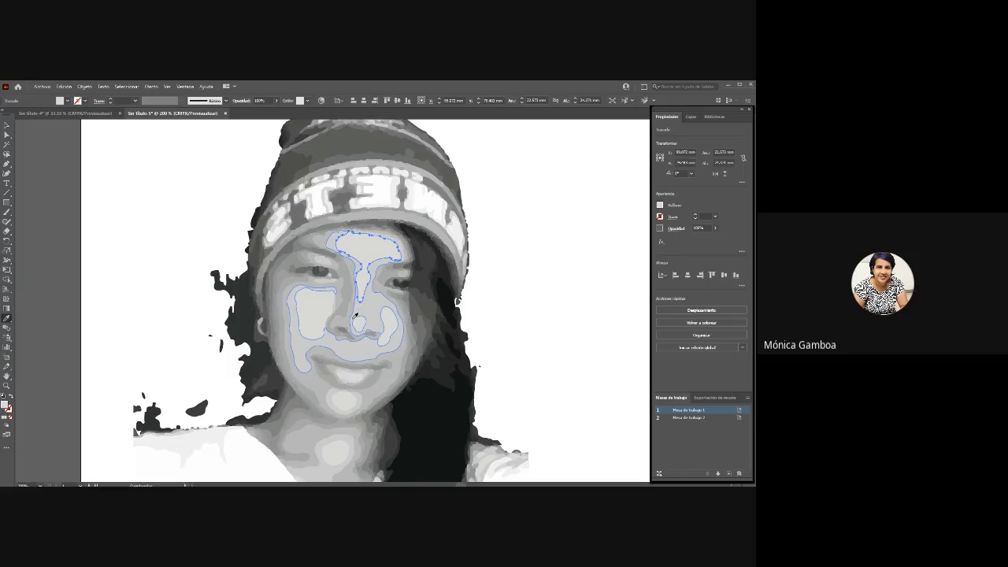
pyautogui.press('v')
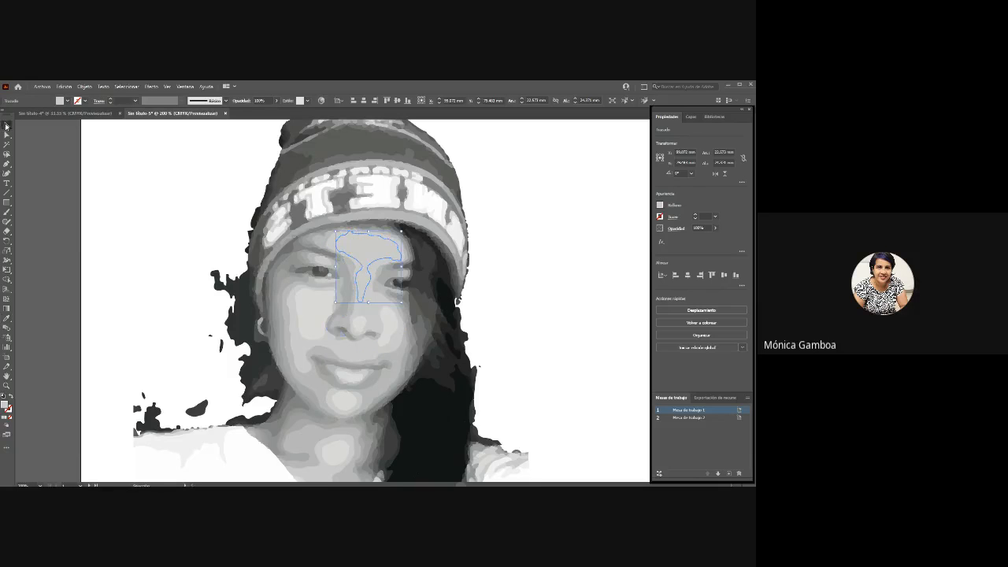
pyautogui.click(529, 235)
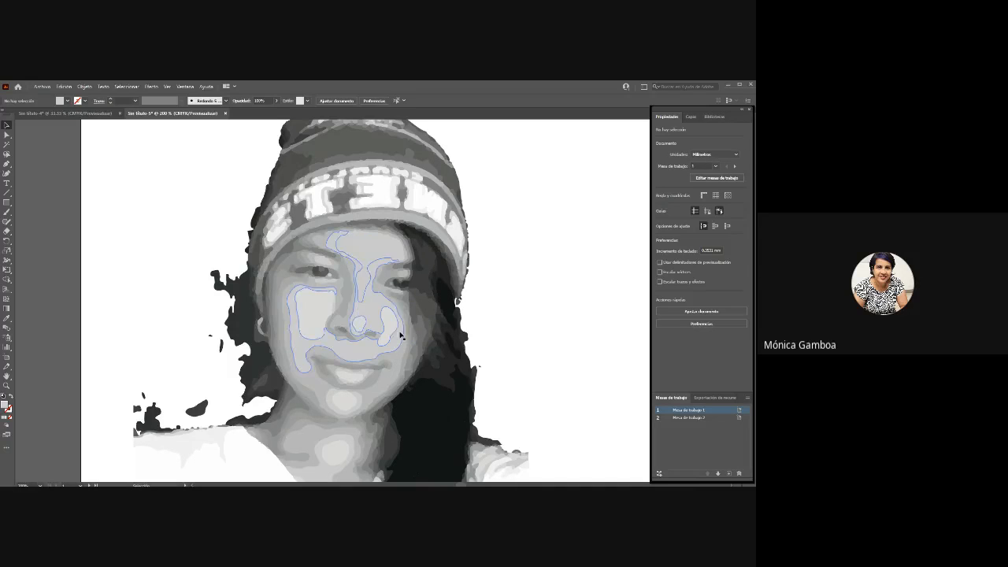
# - Recolor the small curved highlight on the right cheek with the gray sampled from the surrounding face shape, and deselect it
pyautogui.click(387, 328)
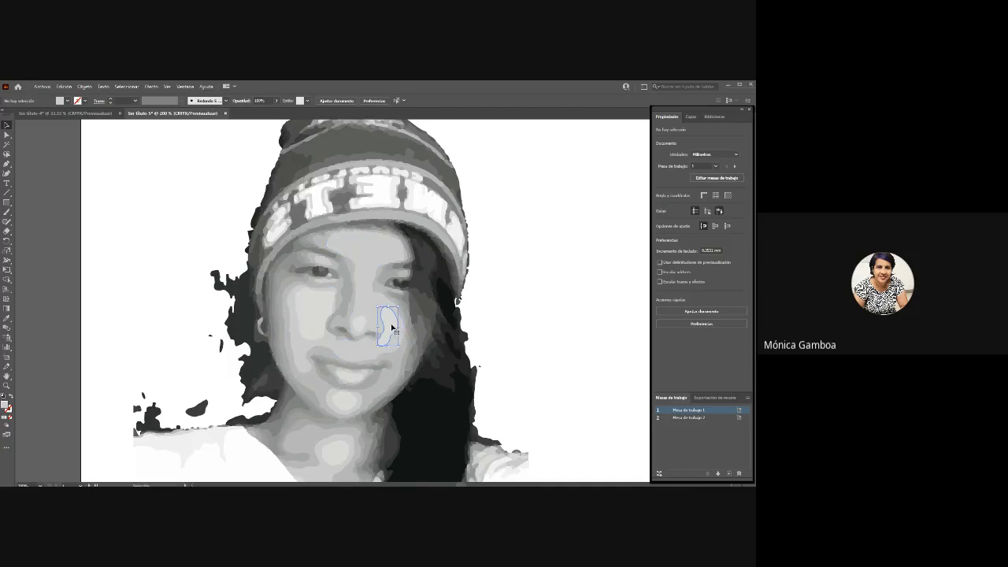
pyautogui.click(6, 319)
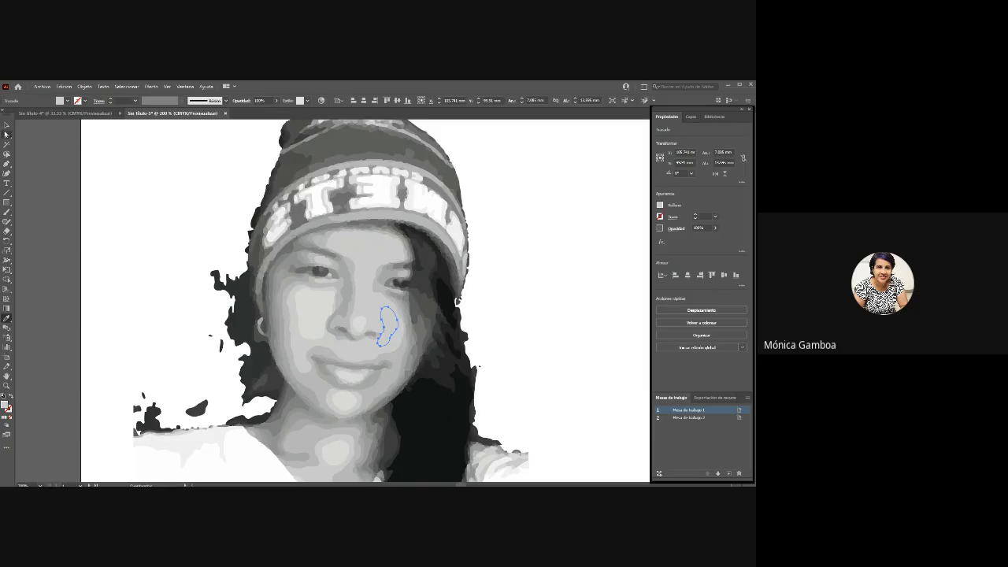
pyautogui.click(6, 125)
pyautogui.click(68, 187)
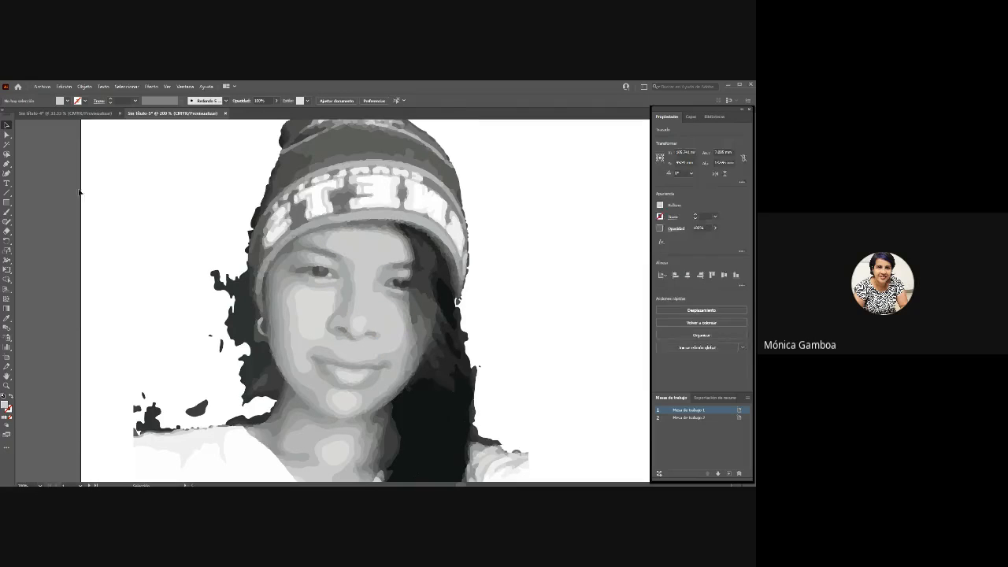
# - Recolor the small highlight on the tip of the nose with the surrounding face gray, and deselect it
pyautogui.click(358, 325)
pyautogui.click(7, 318)
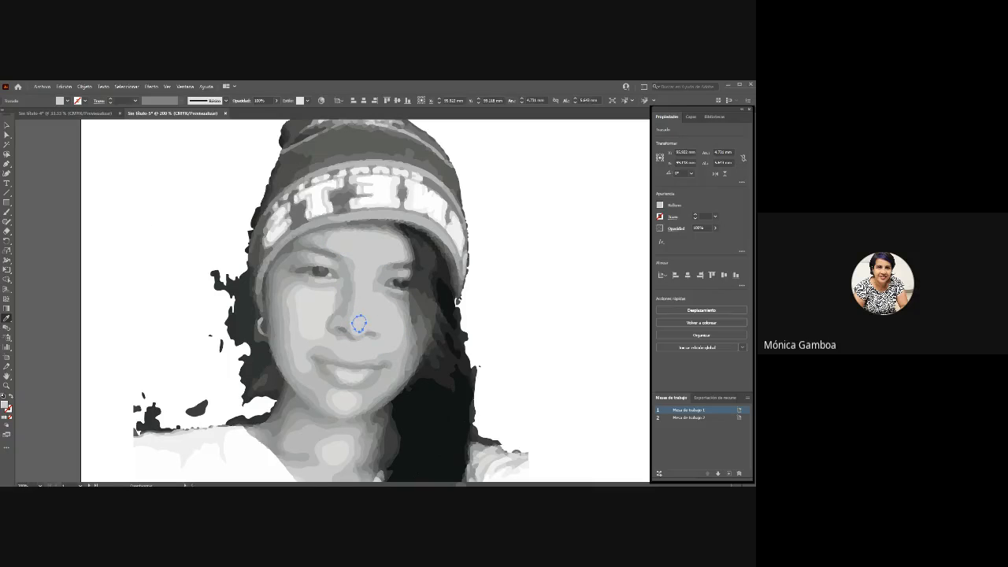
pyautogui.click(6, 125)
pyautogui.click(91, 170)
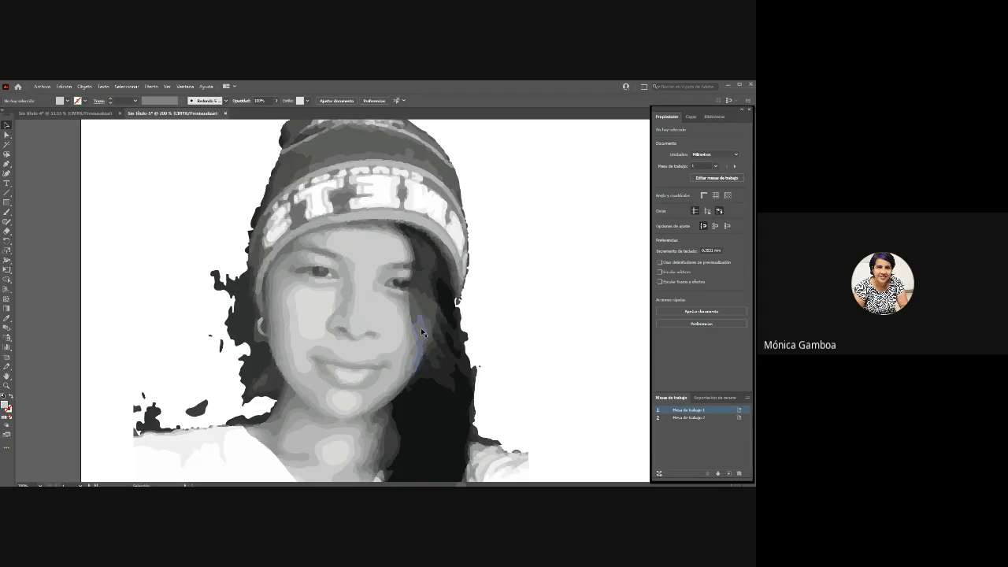
# - Unite the recolored cheek, nose and forehead shapes with the surrounding gray face shape, check the merged outline and deselect it
pyautogui.click(384, 323)
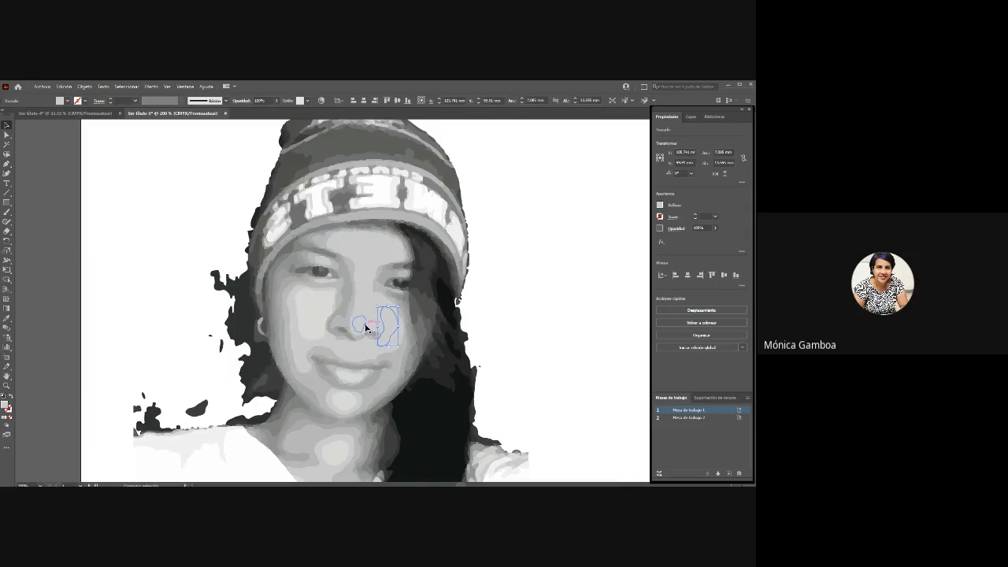
pyautogui.keyDown('shift'); pyautogui.click(365, 323); pyautogui.keyUp('shift')
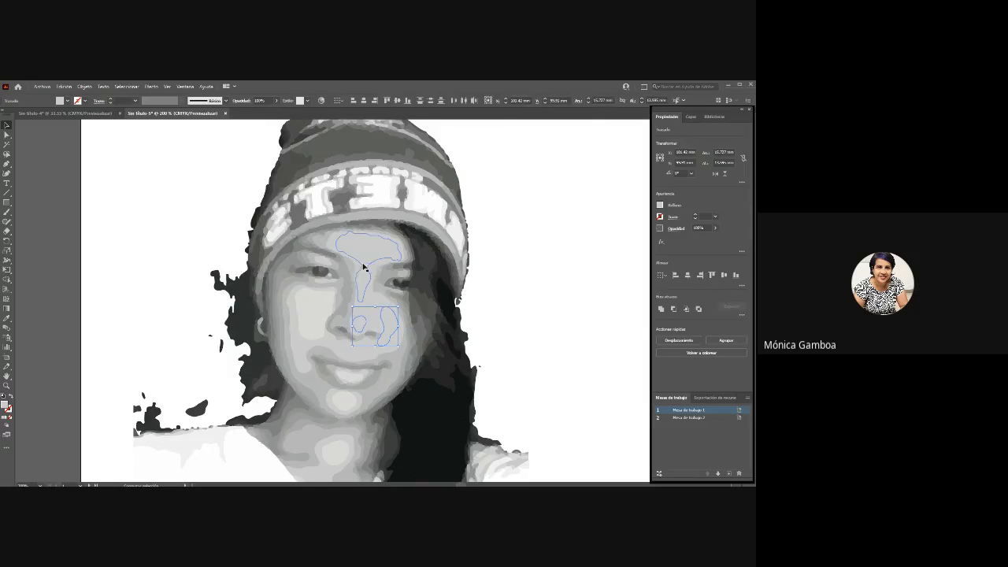
pyautogui.keyDown('shift'); pyautogui.click(375, 272); pyautogui.keyUp('shift')
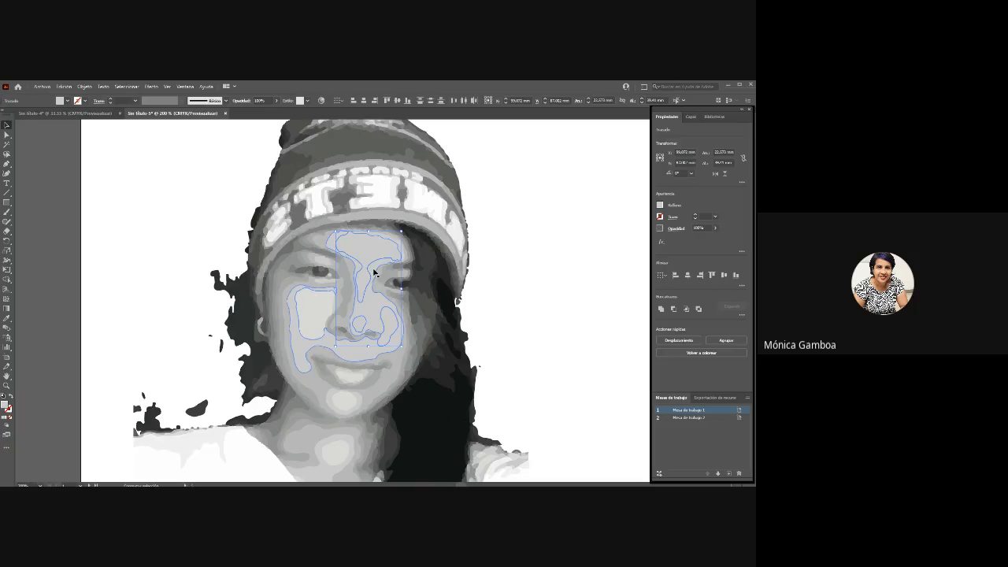
pyautogui.keyDown('shift'); pyautogui.click(375, 274); pyautogui.keyUp('shift')
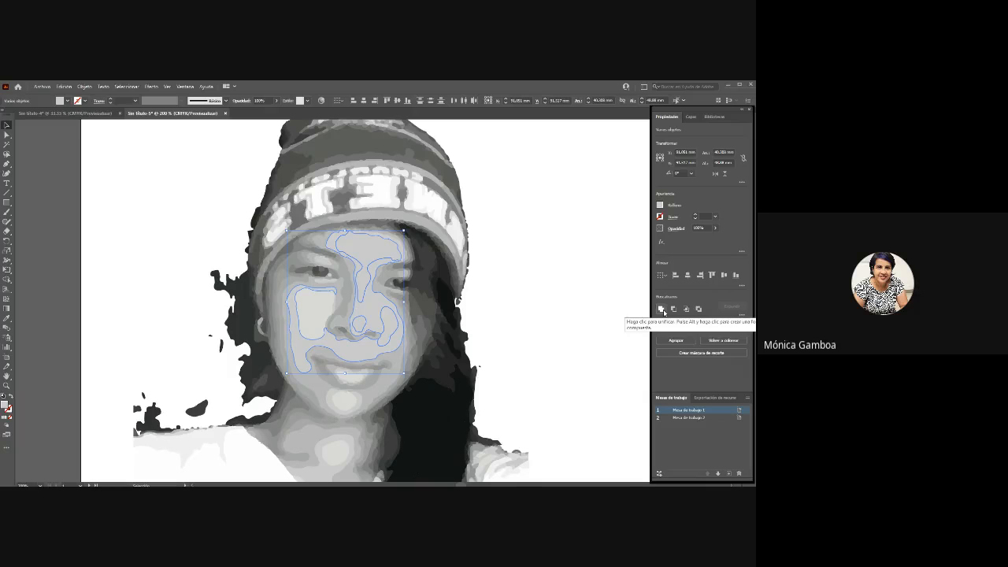
pyautogui.click(662, 309)
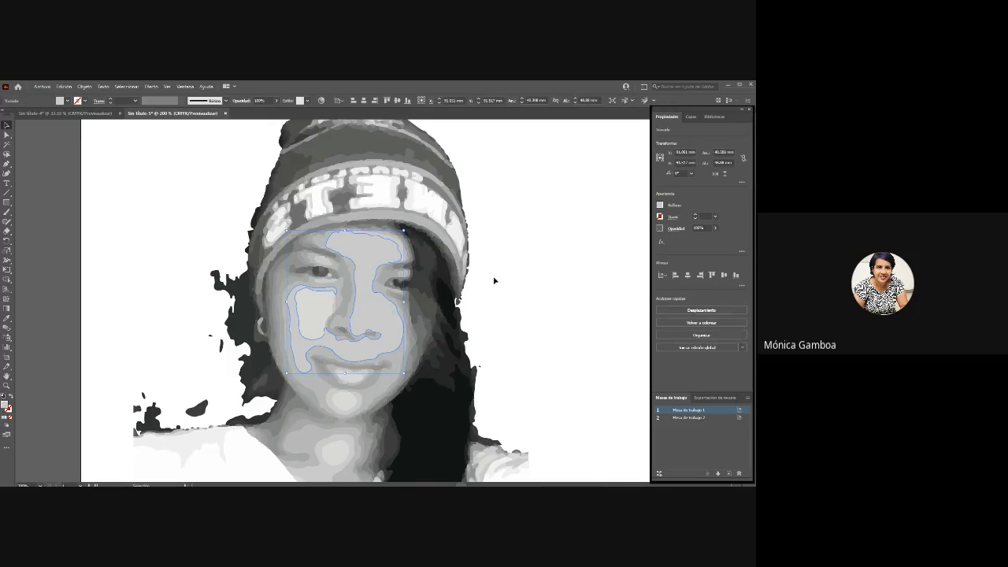
pyautogui.click(543, 246)
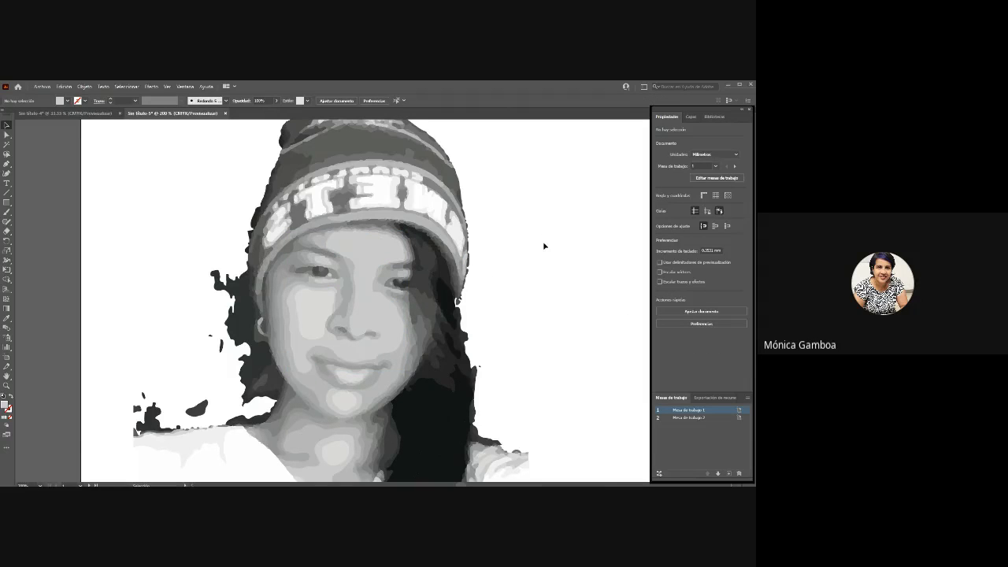
pyautogui.click(370, 253)
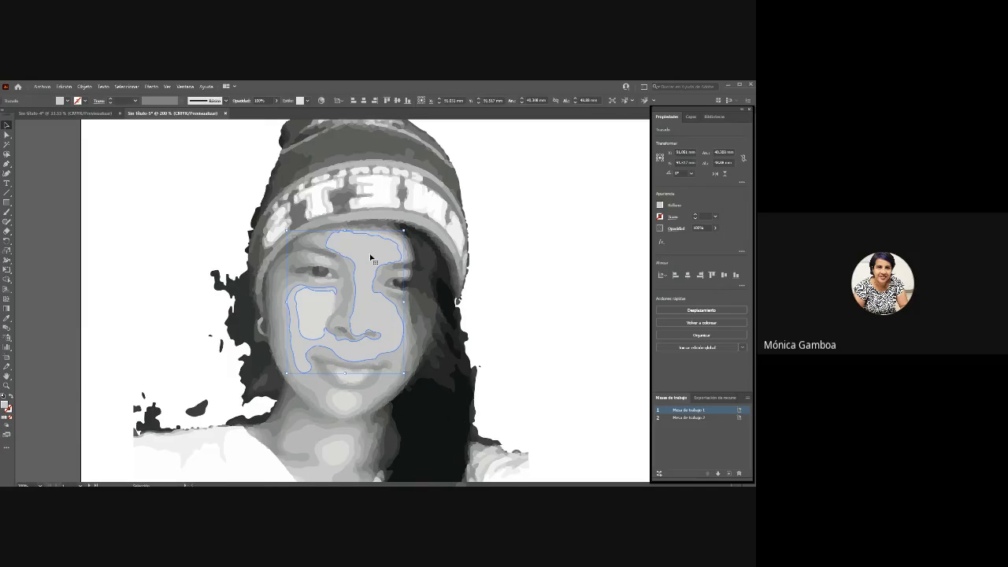
pyautogui.click(562, 290)
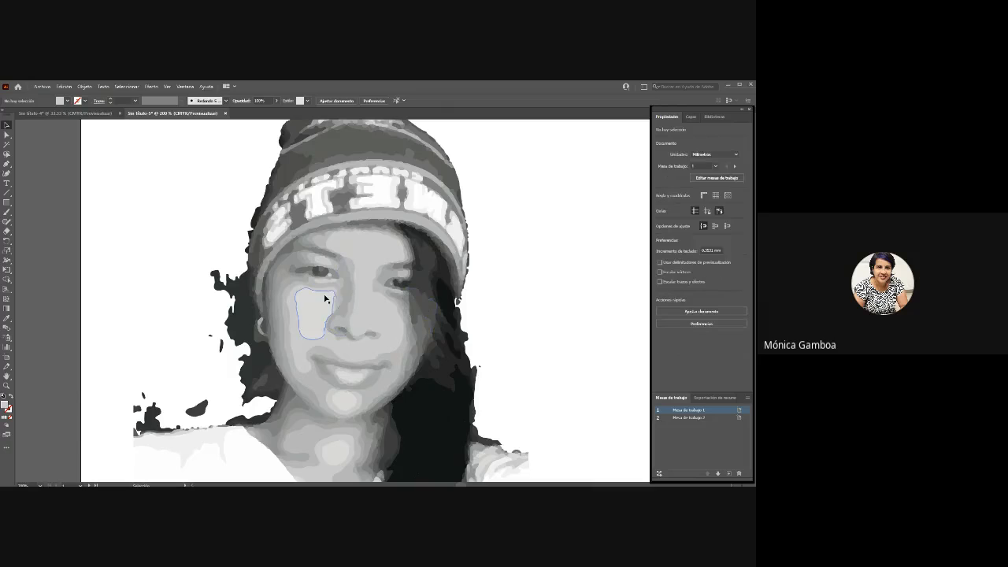
# - Recolor the large highlight on the left cheek together with the merged face shape, using the gray sampled from the merged shape
pyautogui.click(324, 298)
pyautogui.keyDown('shift'); pyautogui.click(392, 323); pyautogui.keyUp('shift')
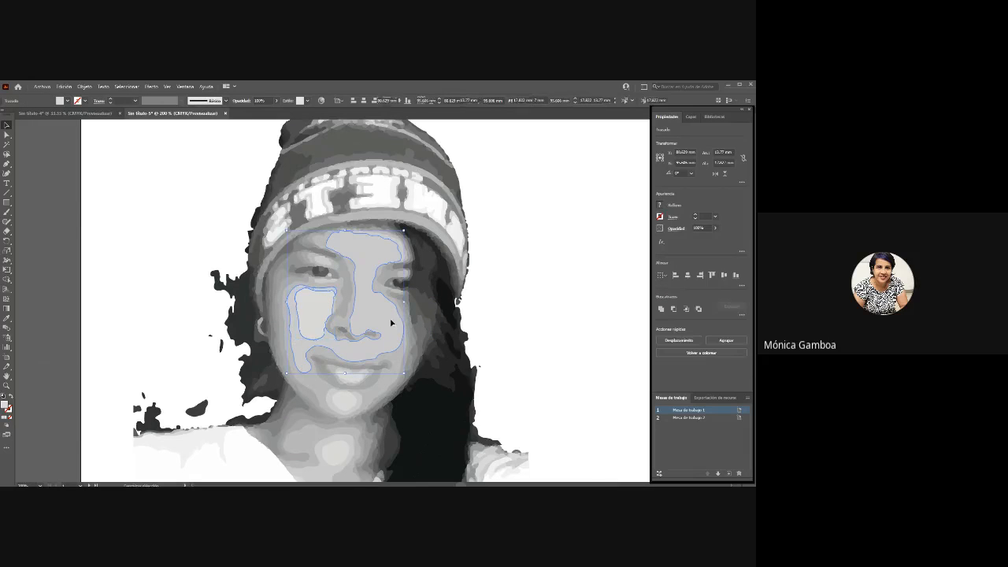
pyautogui.click(7, 319)
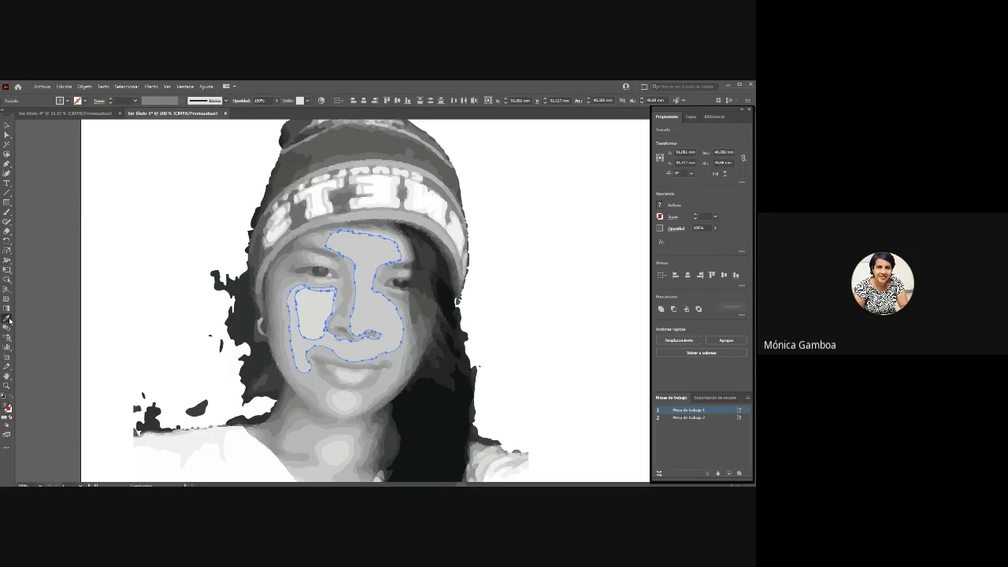
pyautogui.click(379, 307)
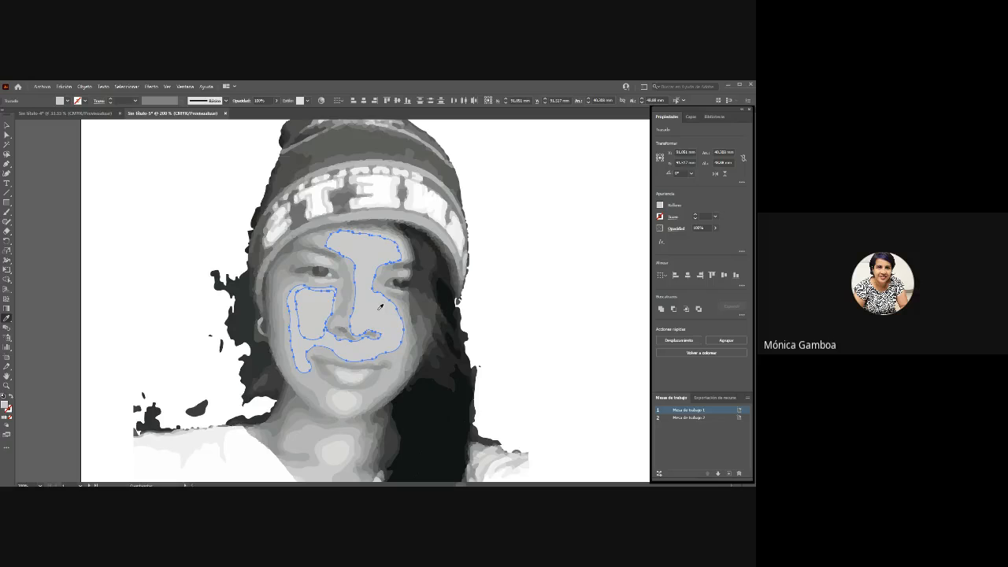
# - Unite the recolored left cheek shape with the merged face shape and deselect the result
pyautogui.press('v')
pyautogui.click(217, 204)
pyautogui.click(315, 306)
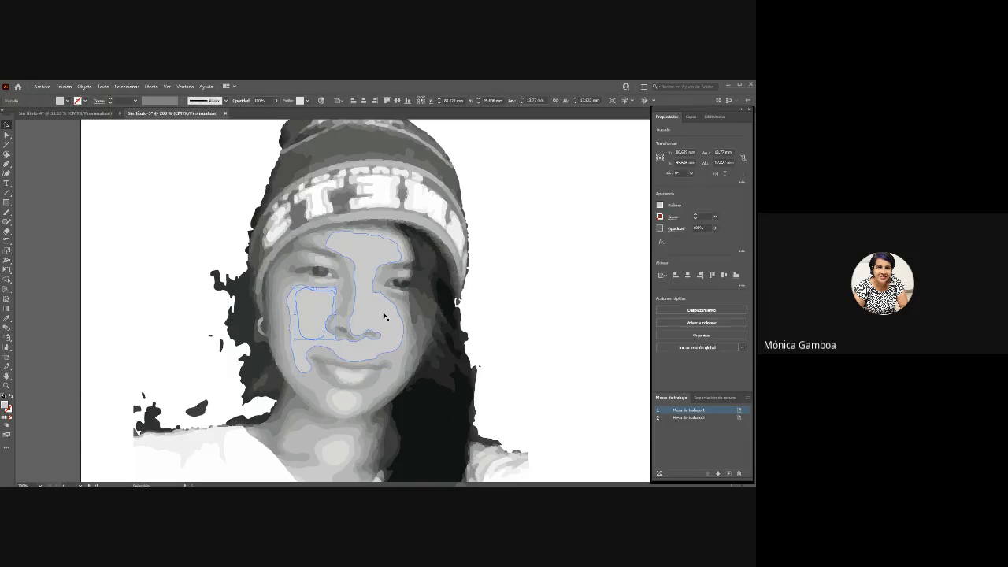
pyautogui.keyDown('shift'); pyautogui.click(385, 316); pyautogui.keyUp('shift')
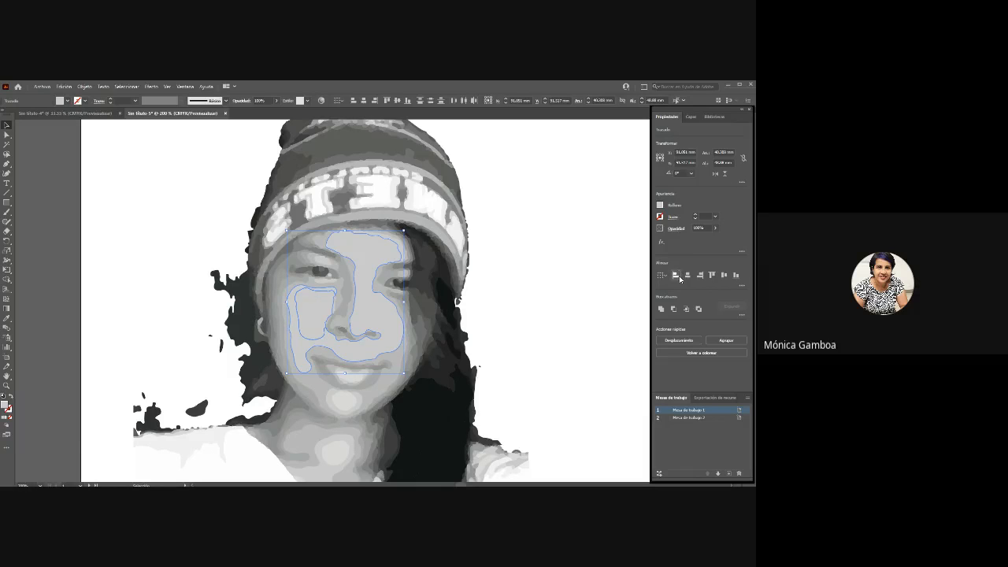
pyautogui.click(661, 309)
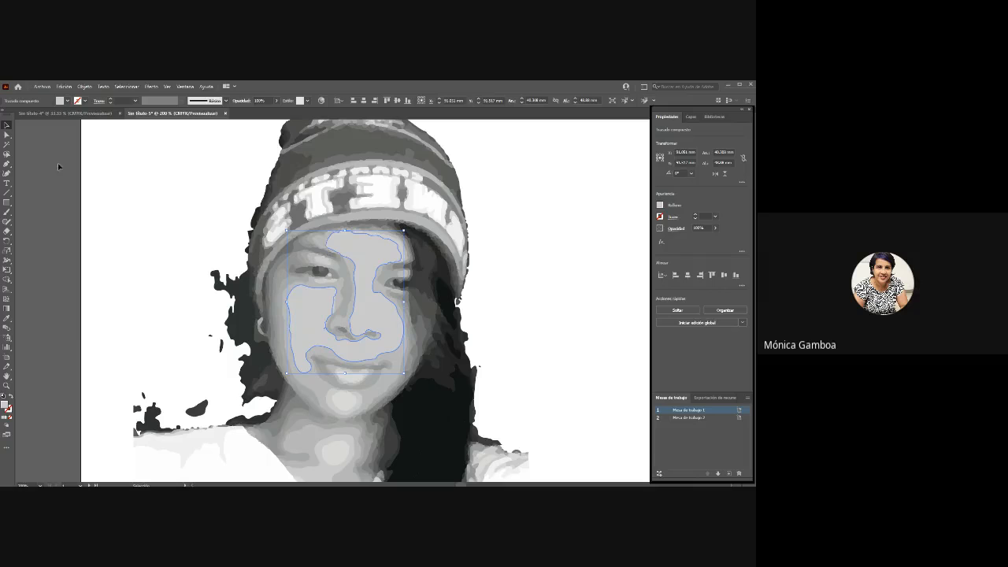
pyautogui.click(48, 143)
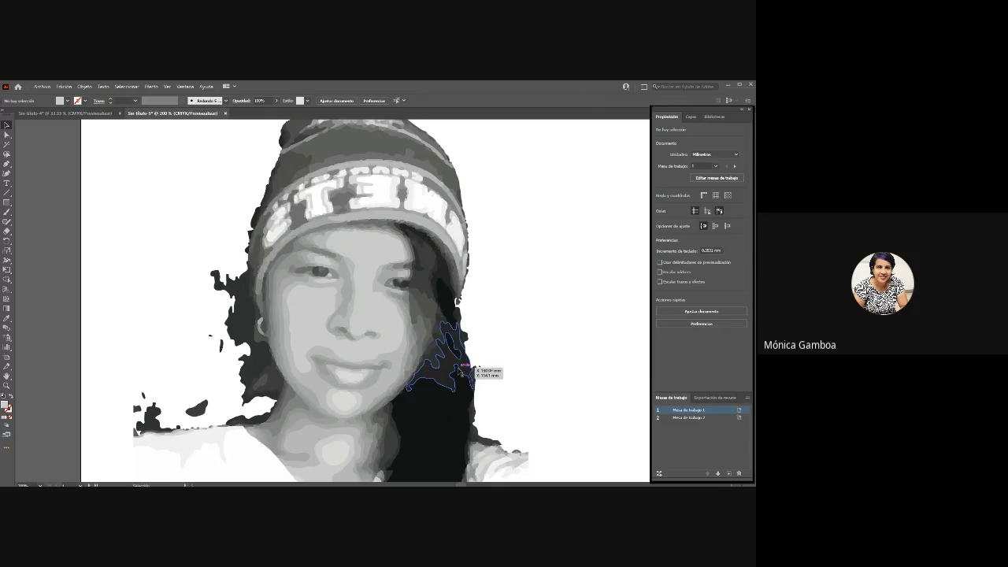
# - Select the merged face shape together with the surrounding jaw shape, display the additional Pathfinder options, and deselect both shapes
pyautogui.moveTo(460, 370); pyautogui.dragTo(464, 368)
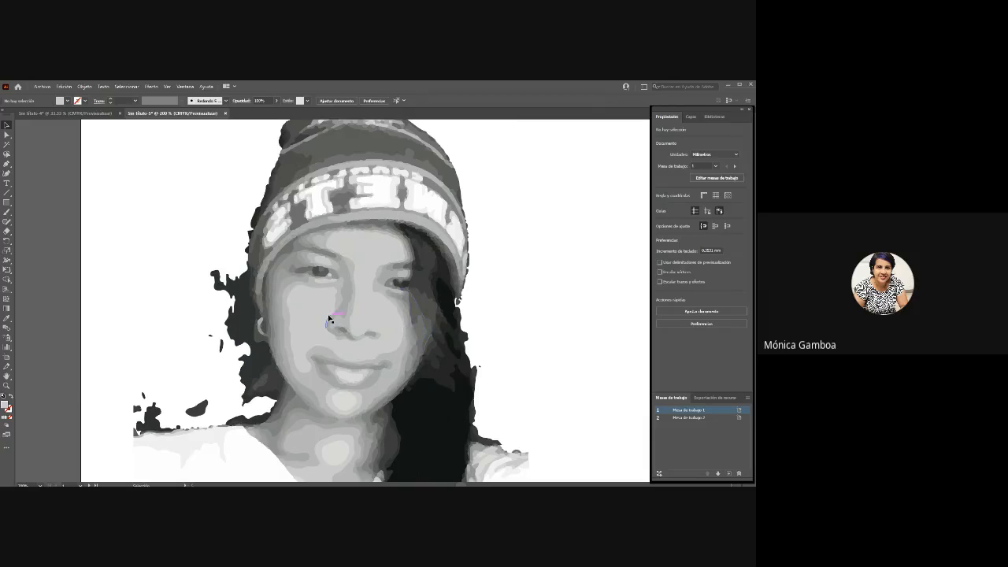
pyautogui.click(329, 309)
pyautogui.keyDown('shift'); pyautogui.click(376, 392); pyautogui.keyUp('shift')
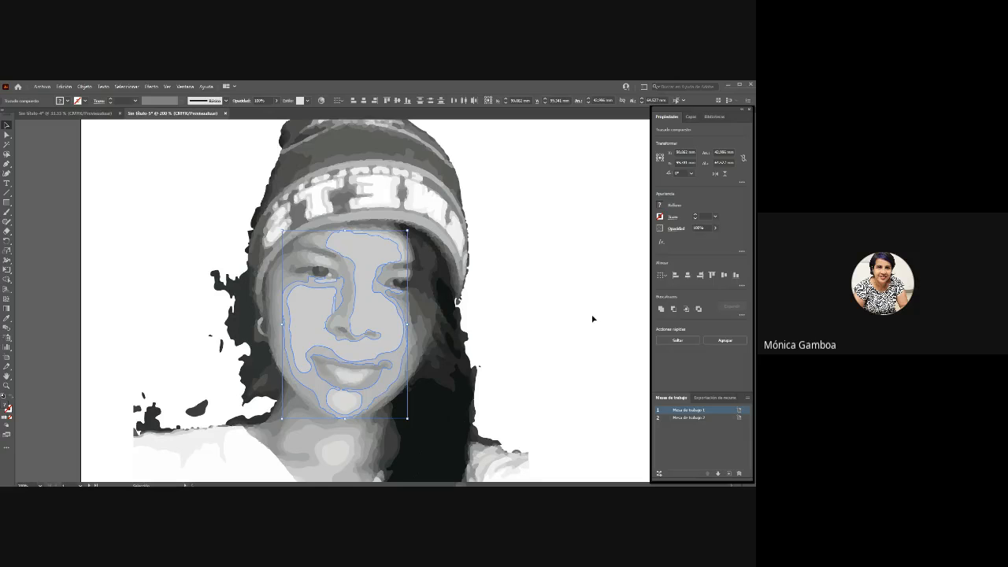
pyautogui.click(741, 315)
pyautogui.click(123, 166)
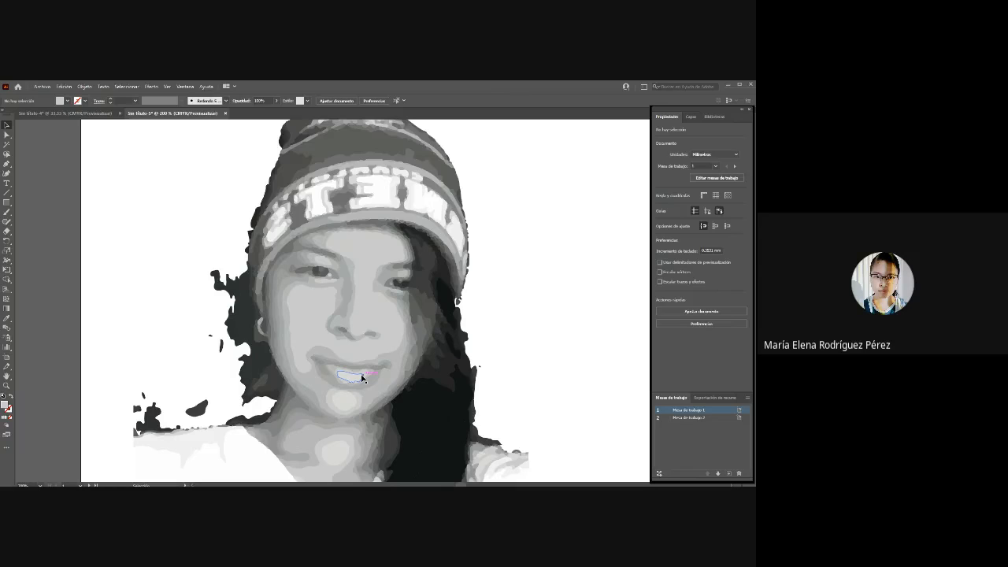
# - Examine the edited portrait as a whole beside the cat artboard and again up close around the face
pyautogui.click(10, 385)
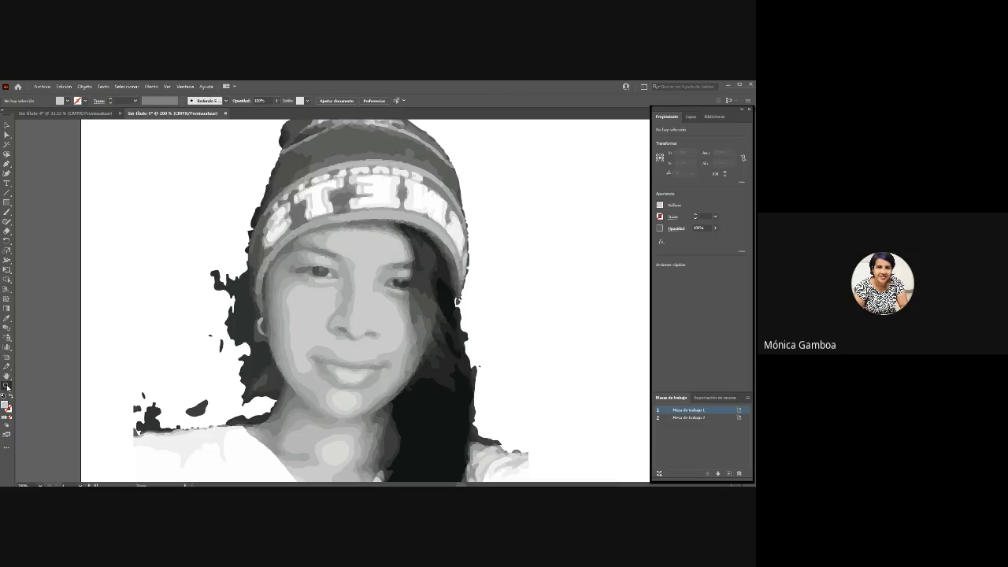
pyautogui.keyDown('alt'); pyautogui.click(370, 326); pyautogui.keyUp('alt')
pyautogui.keyDown('alt'); pyautogui.click(370, 326); pyautogui.keyUp('alt')
pyautogui.keyDown('alt'); pyautogui.click(370, 325); pyautogui.keyUp('alt')
pyautogui.keyDown('alt'); pyautogui.click(370, 325); pyautogui.keyUp('alt')
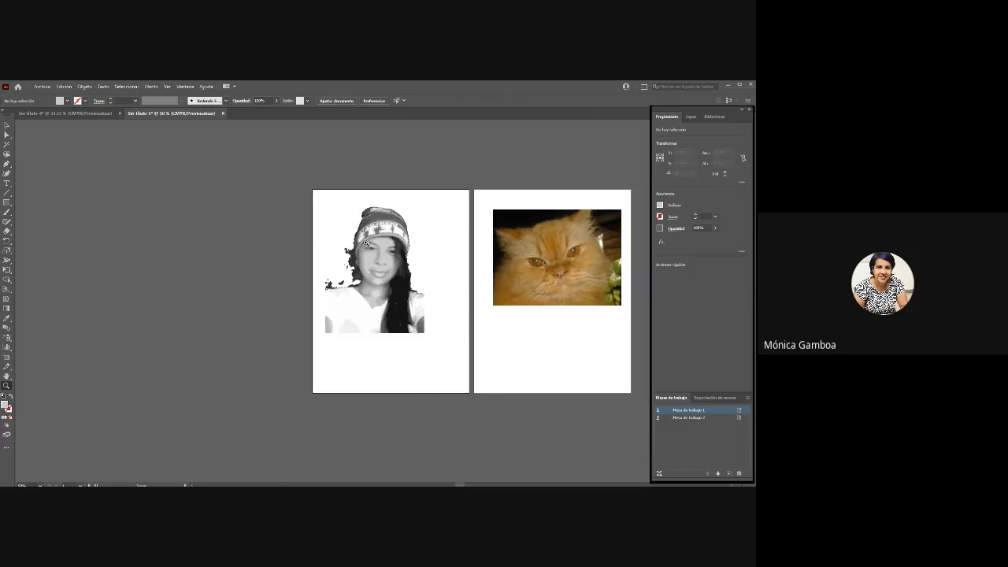
pyautogui.moveTo(328, 214); pyautogui.dragTo(442, 331)
pyautogui.scroll(6, 445, 333)
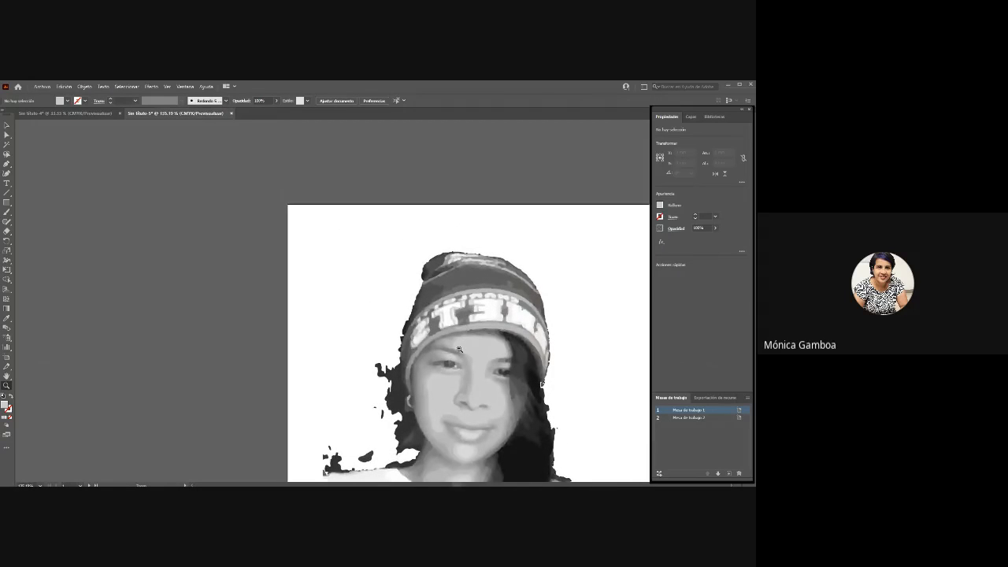
pyautogui.scroll(-10, 460, 350)
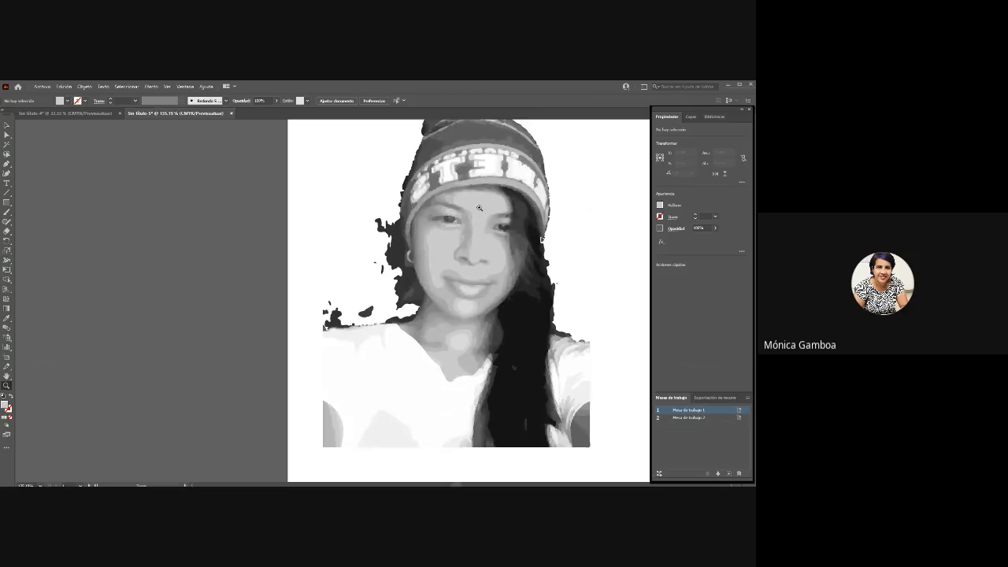
pyautogui.click(479, 259)
pyautogui.click(366, 326)
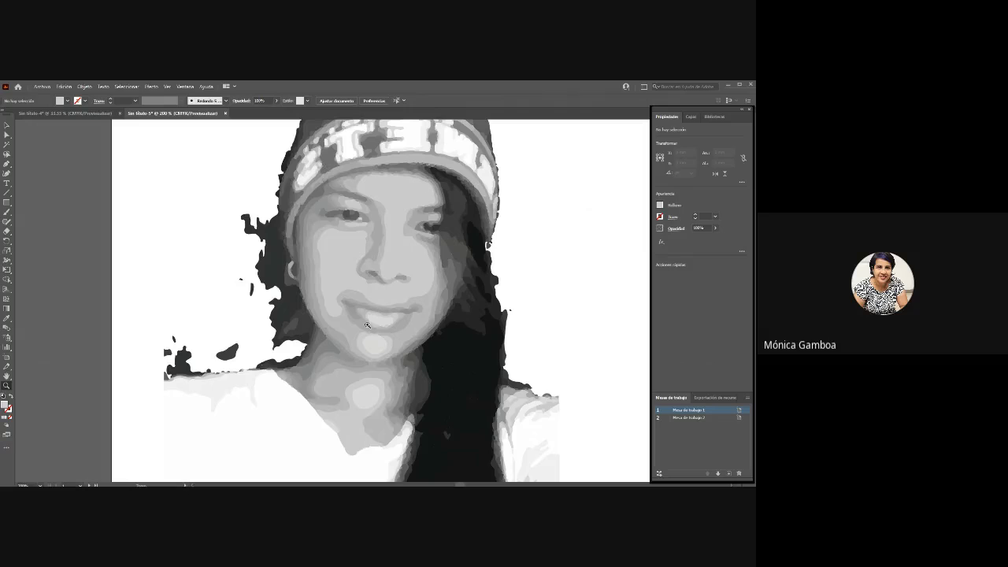
# - Bring the cat photo's artboard into close view and show the document rulers
pyautogui.click(7, 385)
pyautogui.keyDown('alt'); pyautogui.click(316, 325); pyautogui.keyUp('alt')
pyautogui.keyDown('alt'); pyautogui.click(363, 329); pyautogui.keyUp('alt')
pyautogui.keyDown('alt'); pyautogui.click(428, 342); pyautogui.keyUp('alt')
pyautogui.keyDown('alt'); pyautogui.click(460, 343); pyautogui.keyUp('alt')
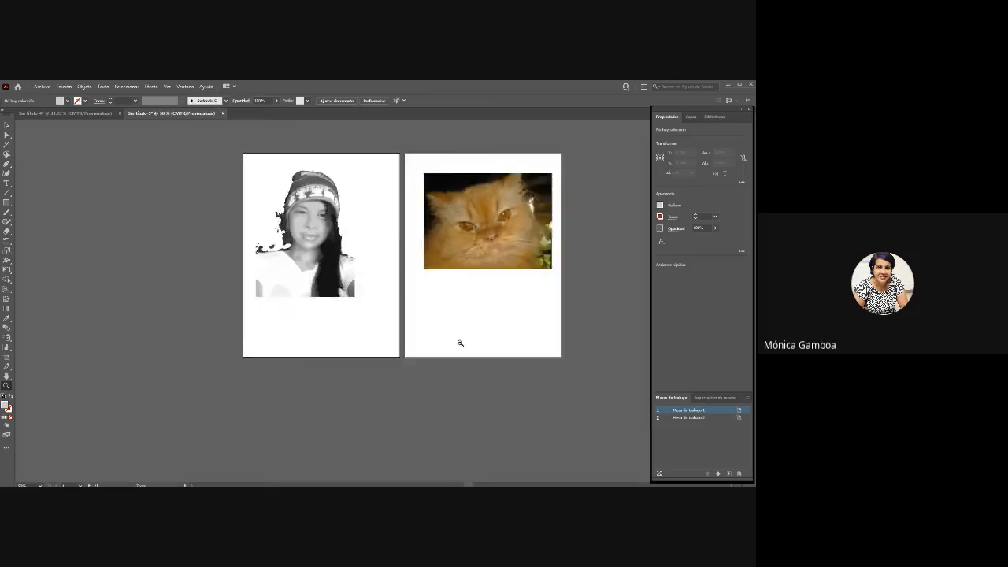
pyautogui.keyDown('alt'); pyautogui.click(460, 343); pyautogui.keyUp('alt')
pyautogui.click(394, 226)
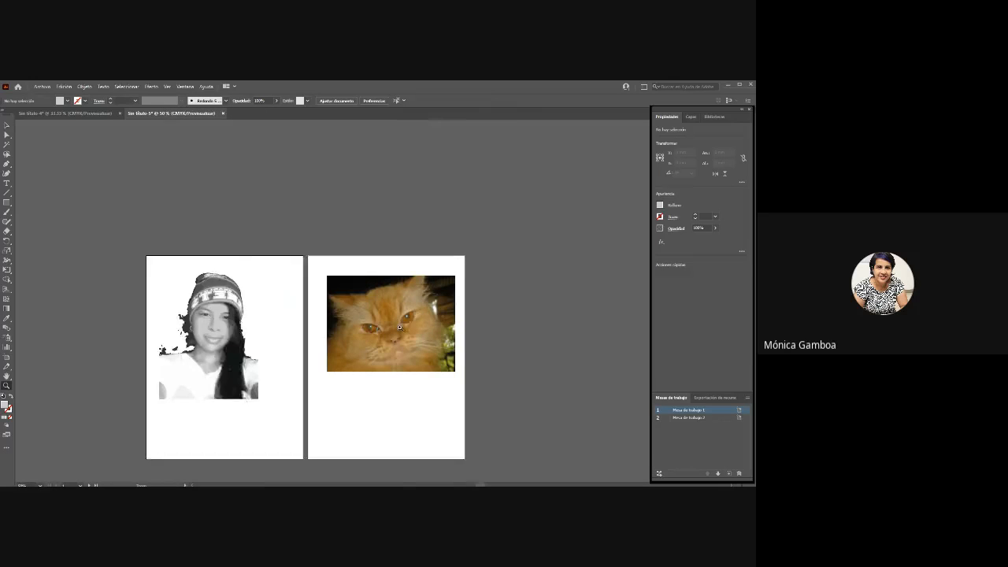
pyautogui.click(374, 344)
pyautogui.click(327, 295)
pyautogui.click(353, 370)
pyautogui.scroll(2, 350, 371)
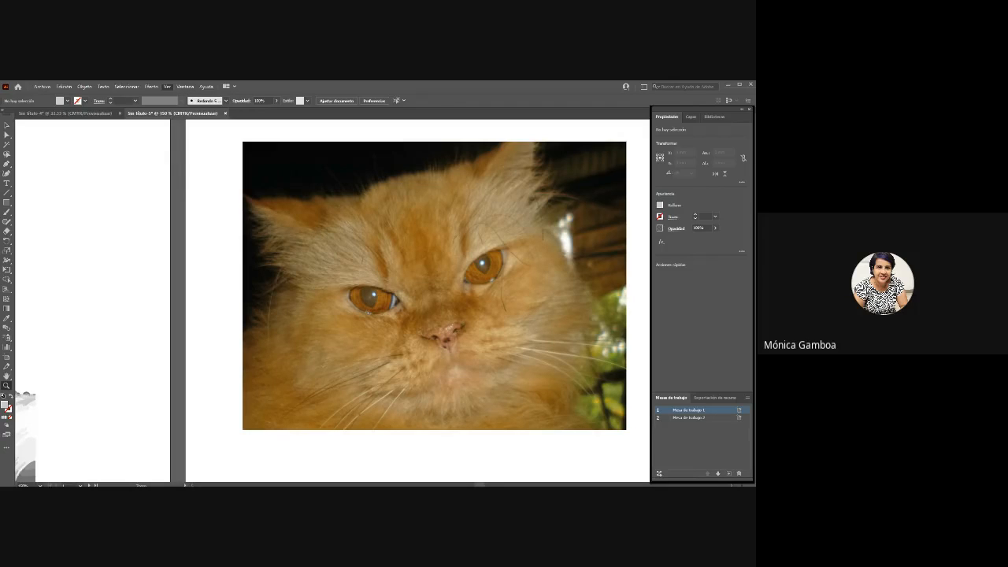
pyautogui.rightClick(325, 359)
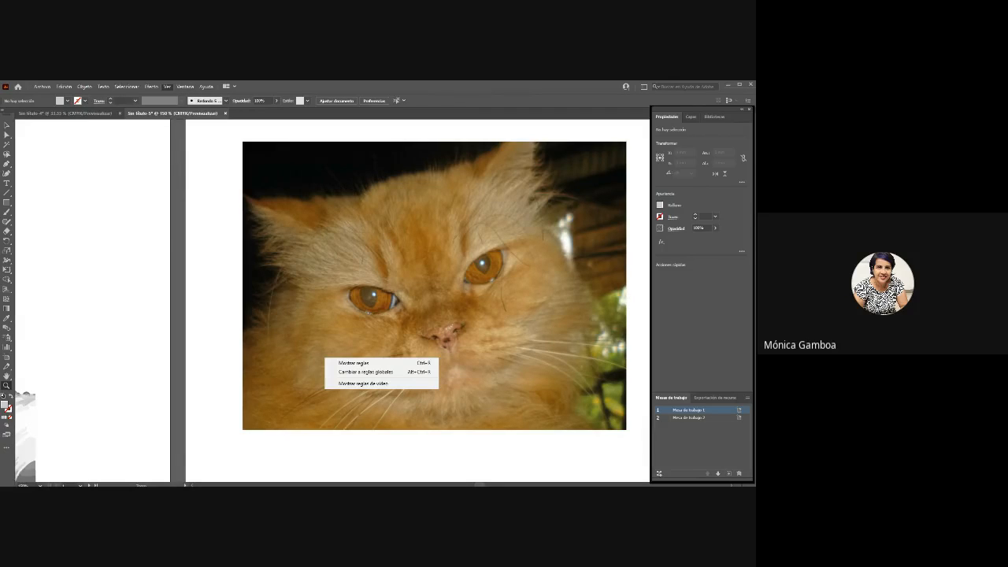
pyautogui.click(348, 363)
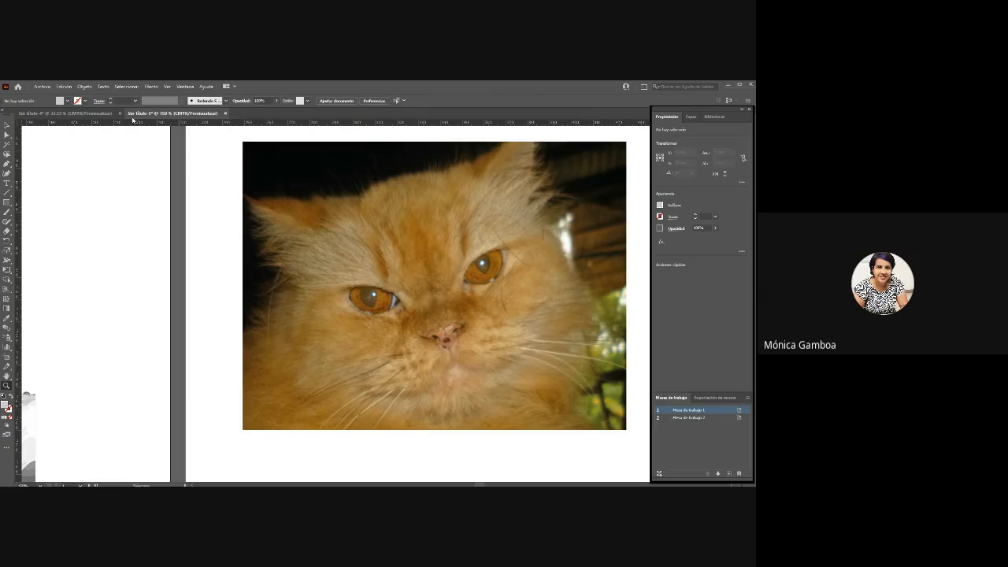
# - Set the general measurement units in the preferences to centimetres
pyautogui.click(383, 102)
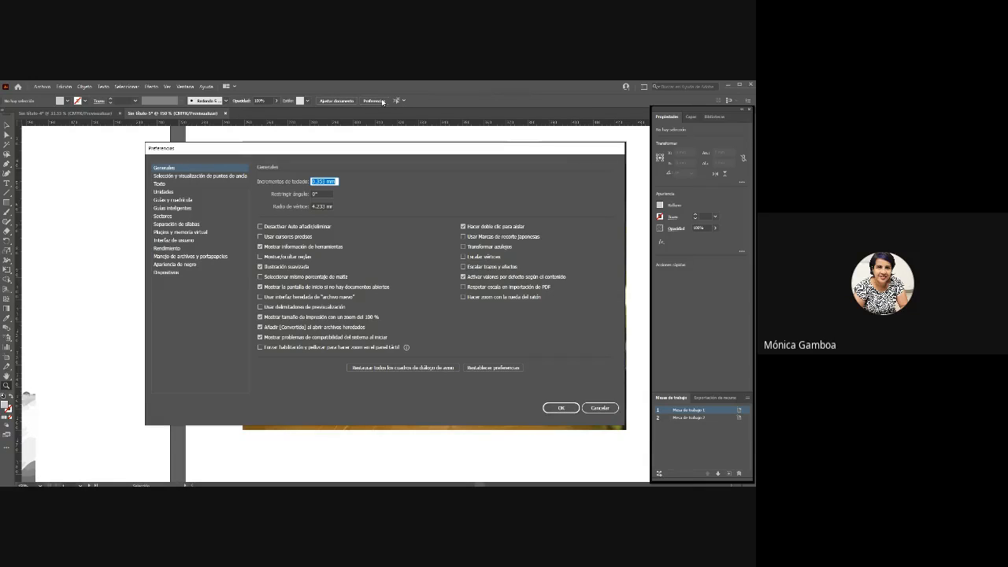
pyautogui.click(163, 193)
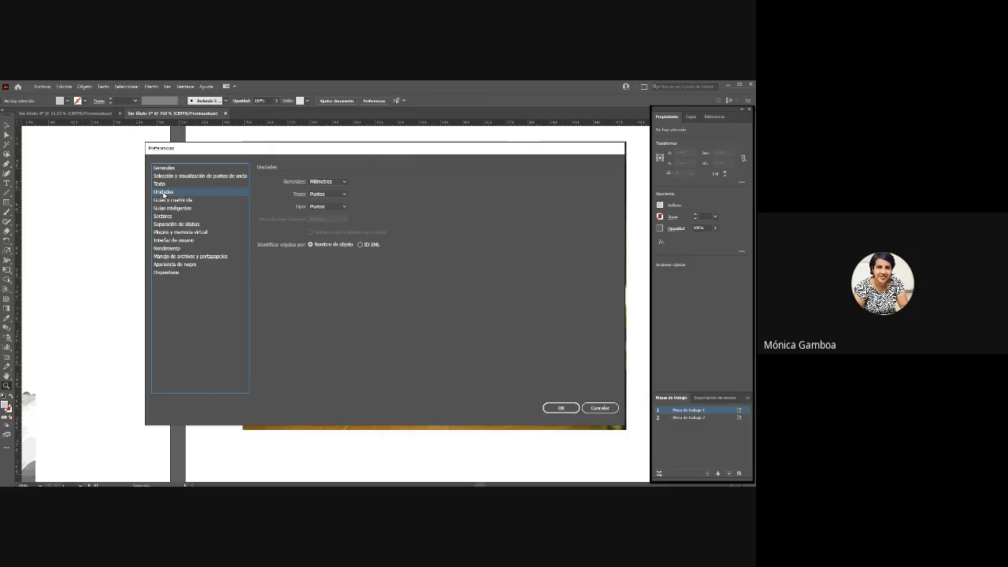
pyautogui.click(345, 183)
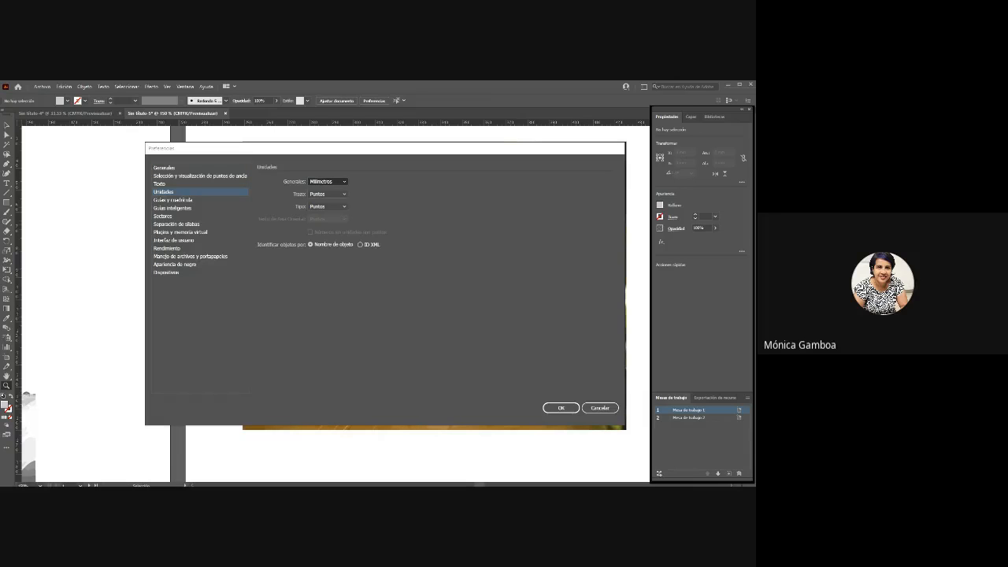
pyautogui.click(332, 263)
pyautogui.click(561, 408)
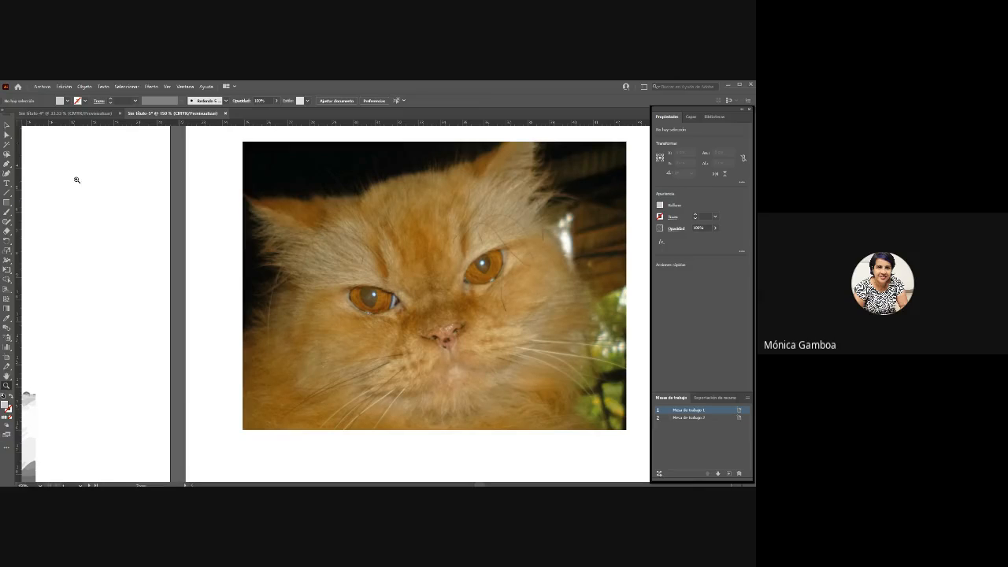
# - Set the ruler origin at the upper-left corner of the cat photo
pyautogui.click(8, 126)
pyautogui.moveTo(15, 120); pyautogui.dragTo(242, 141)
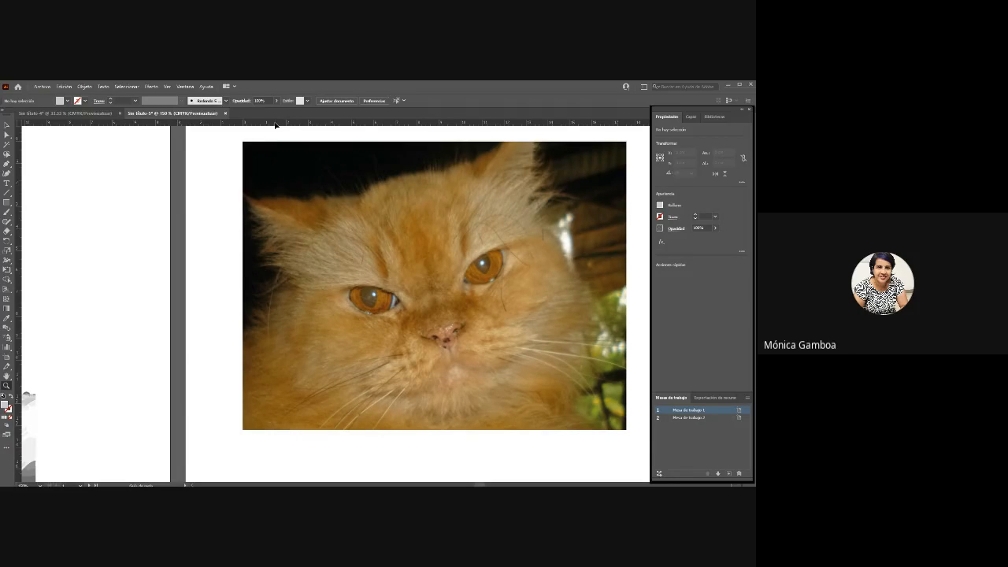
# - Place a horizontal guide across the cat's muzzle, just below the nose, and deselect it
pyautogui.moveTo(275, 125); pyautogui.dragTo(295, 350)
pyautogui.click(296, 351)
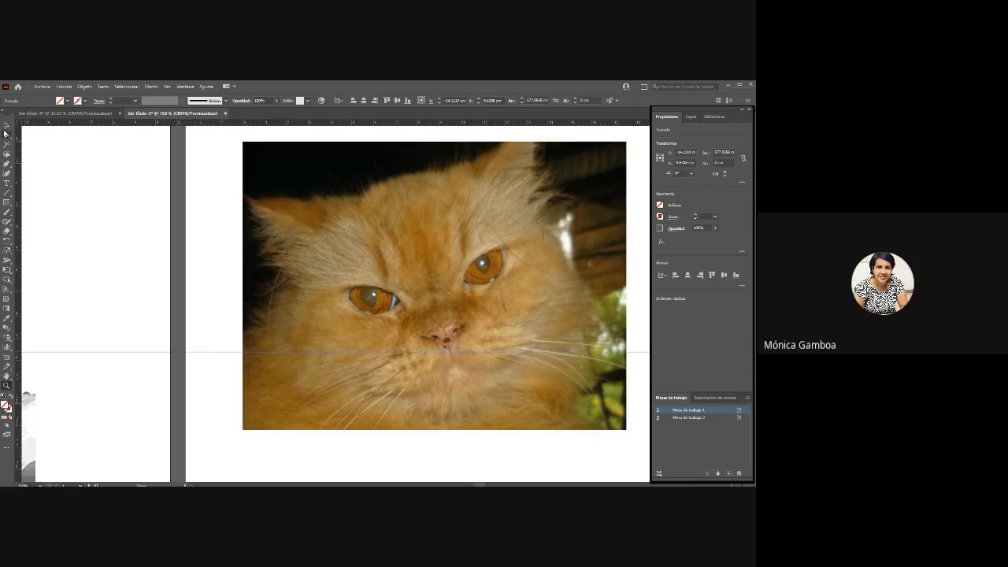
pyautogui.click(6, 125)
pyautogui.click(168, 233)
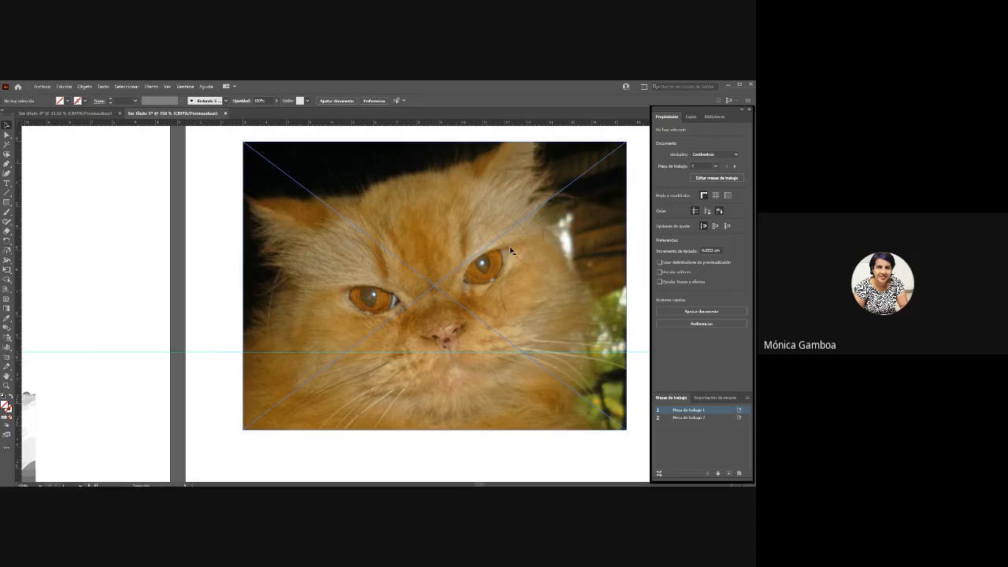
# - Delete the horizontal guide crossing the cat's muzzle
pyautogui.click(208, 351)
pyautogui.click(212, 385)
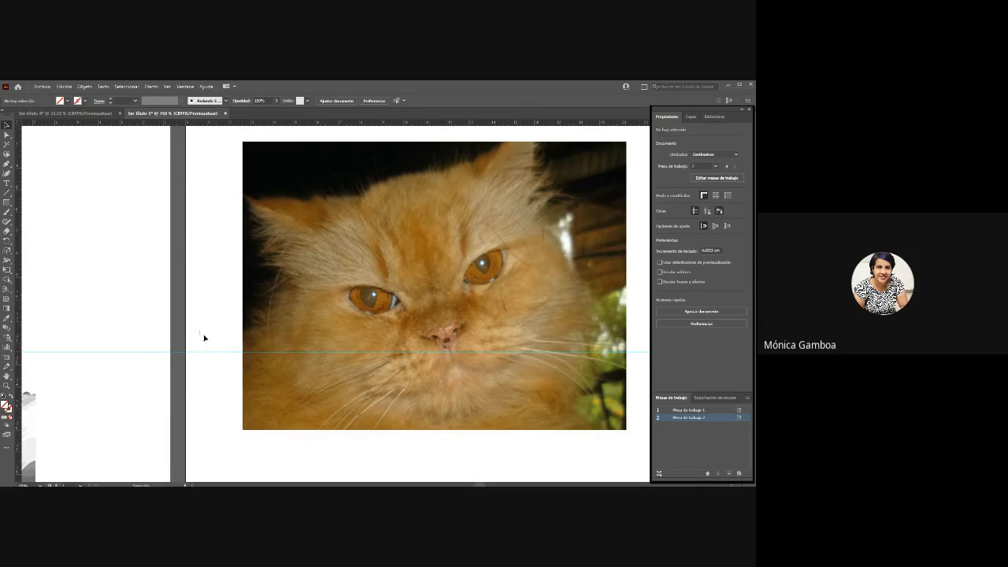
pyautogui.click(203, 352)
pyautogui.press('Delete')
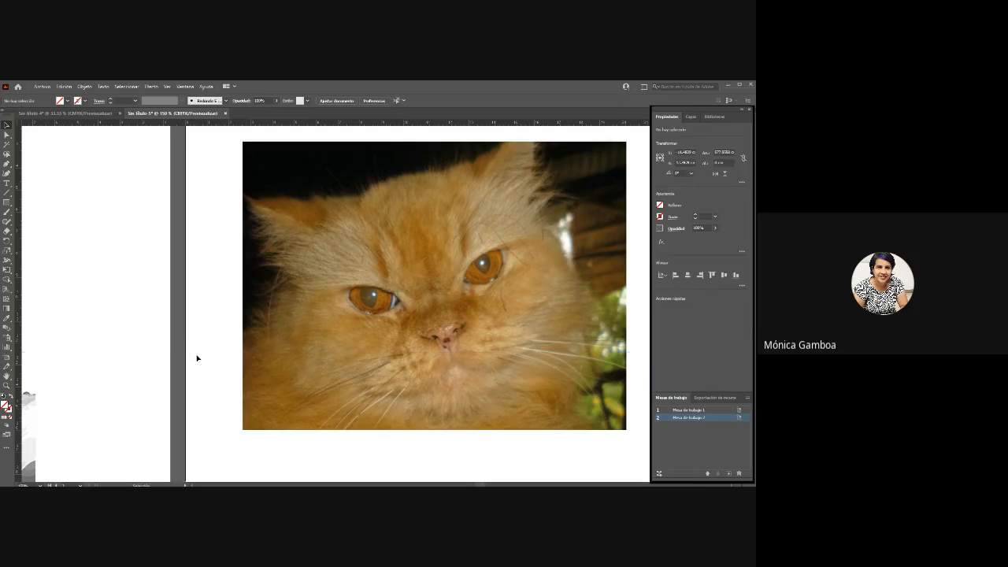
# - Place a horizontal guide across the cat's forehead and remove it by returning it to the ruler
pyautogui.moveTo(276, 124); pyautogui.dragTo(277, 229)
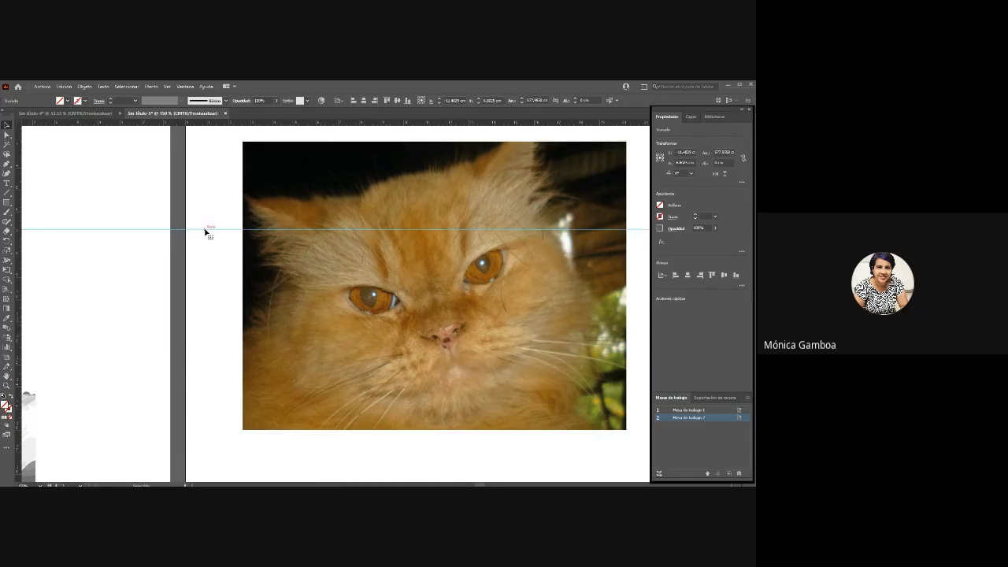
pyautogui.moveTo(204, 230); pyautogui.dragTo(213, 126)
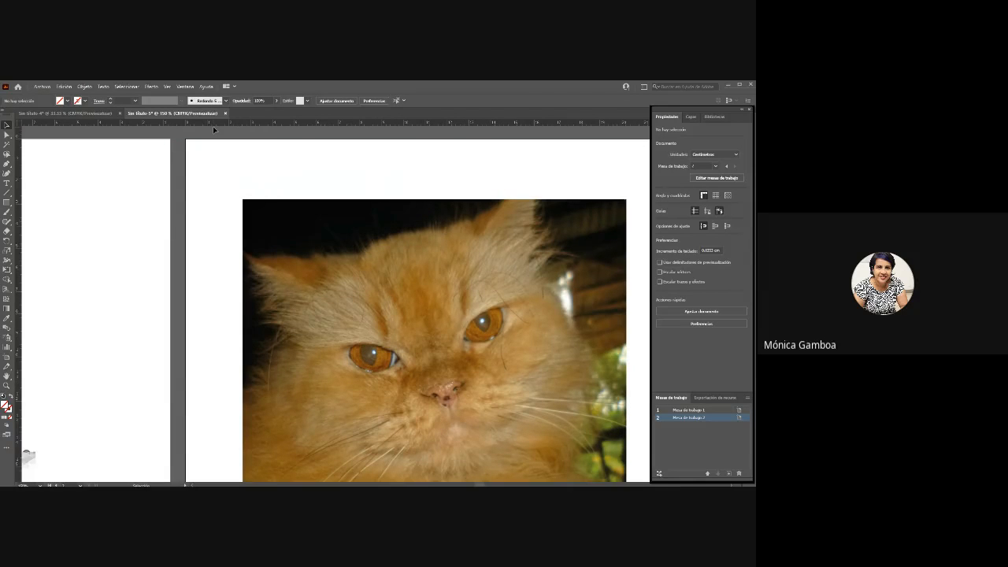
pyautogui.scroll(-1, 331, 303)
pyautogui.scroll(-1, 331, 303)
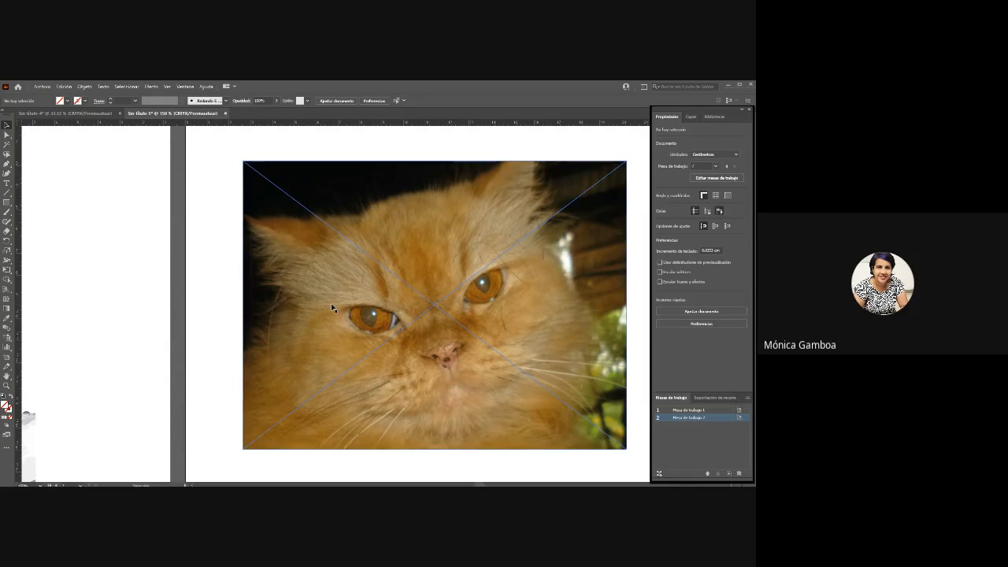
# - Place three vertical guides over the left half of the cat photo and one horizontal guide just above the eyes
pyautogui.moveTo(19, 225); pyautogui.dragTo(365, 271)
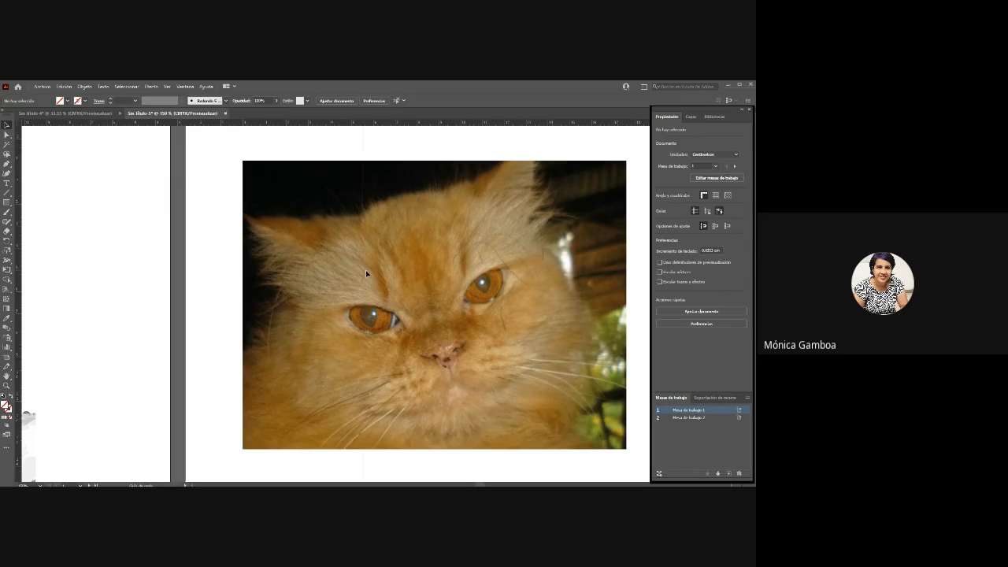
pyautogui.click(374, 274)
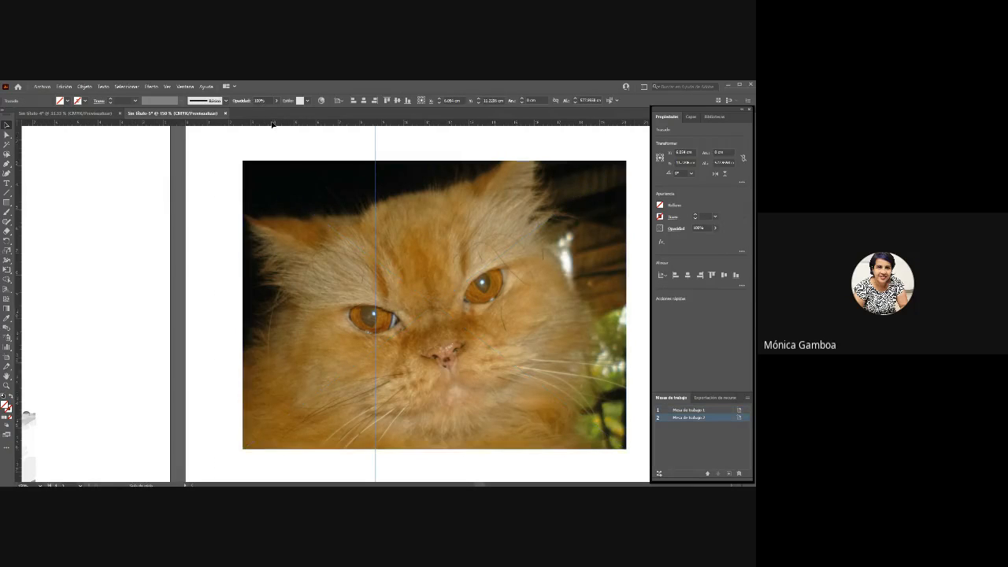
pyautogui.moveTo(273, 258); pyautogui.dragTo(273, 272)
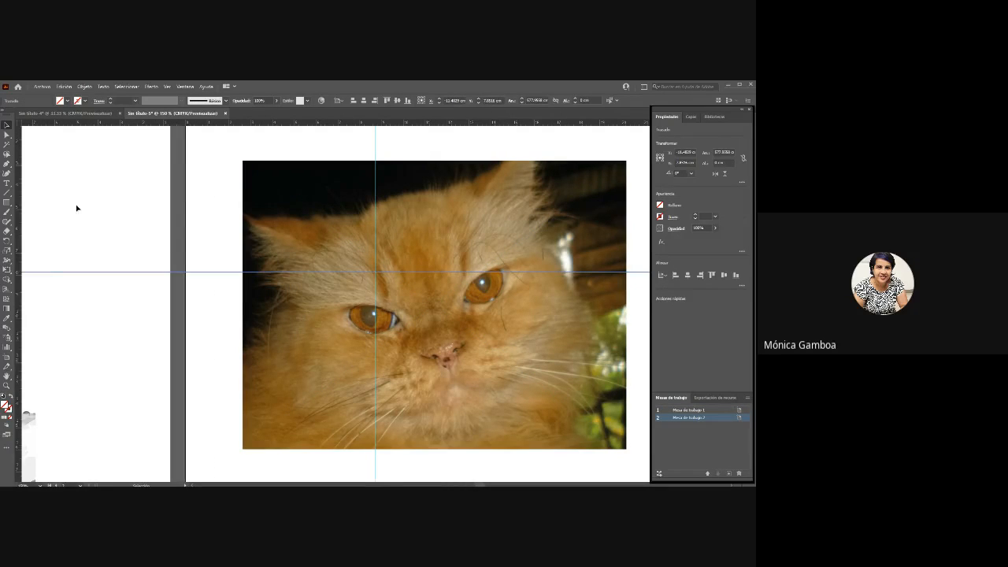
pyautogui.moveTo(19, 210); pyautogui.dragTo(341, 253)
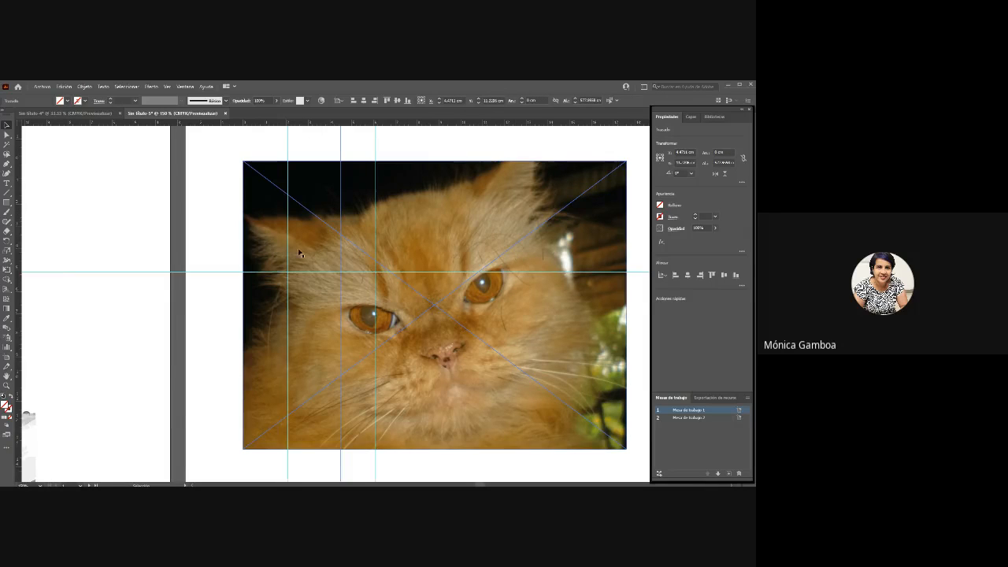
# - Delete the three vertical guides over the cat photo, followed by the horizontal guide above the eyes
pyautogui.click(249, 143)
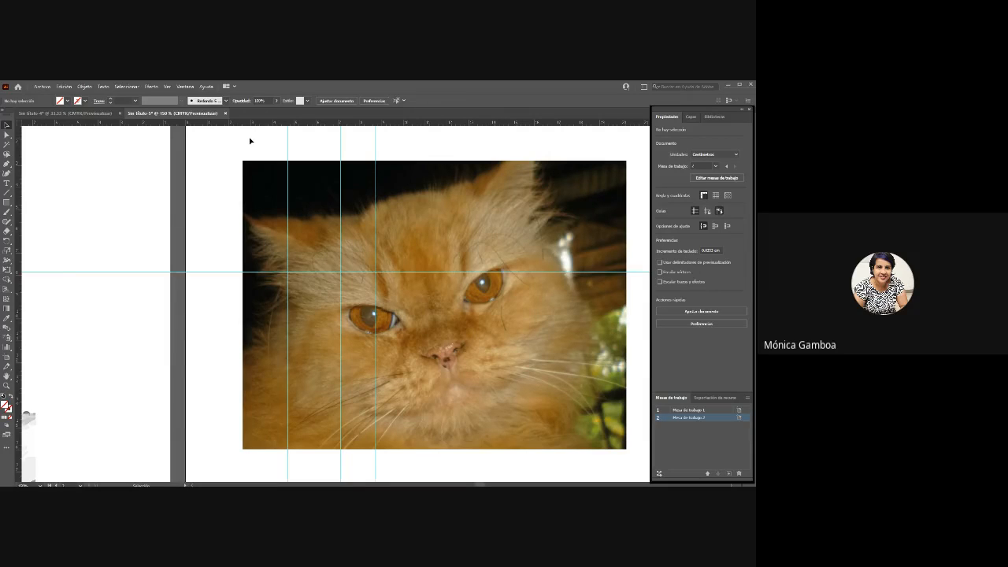
pyautogui.moveTo(250, 134); pyautogui.dragTo(411, 147)
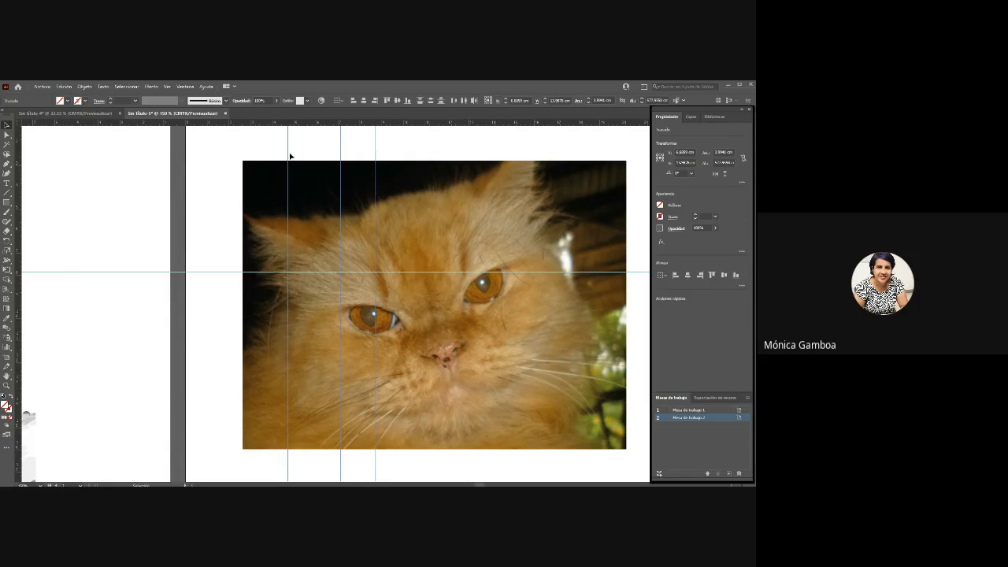
pyautogui.moveTo(288, 152); pyautogui.dragTo(240, 150)
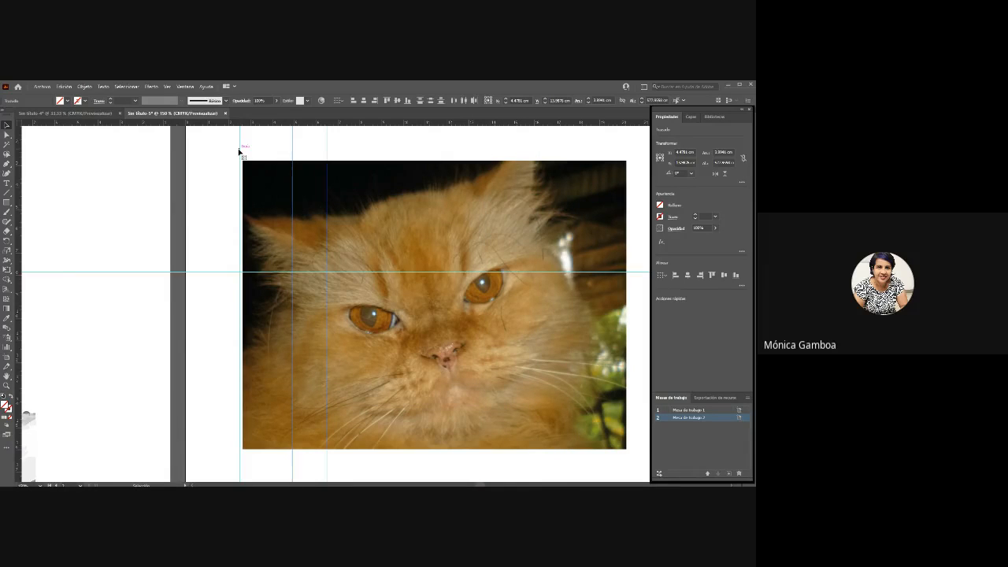
pyautogui.press('Delete')
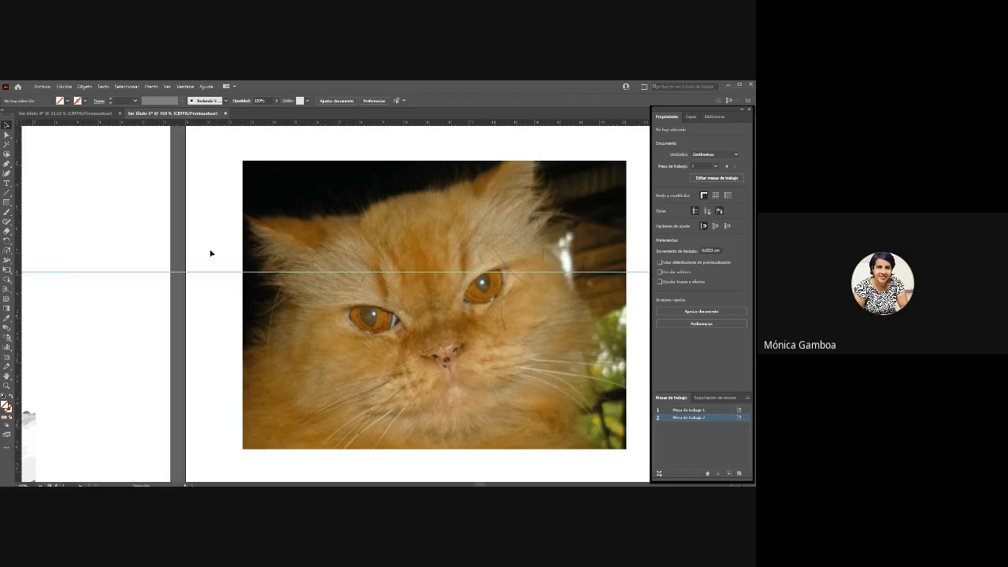
pyautogui.moveTo(210, 249); pyautogui.dragTo(220, 284)
pyautogui.press('Delete')
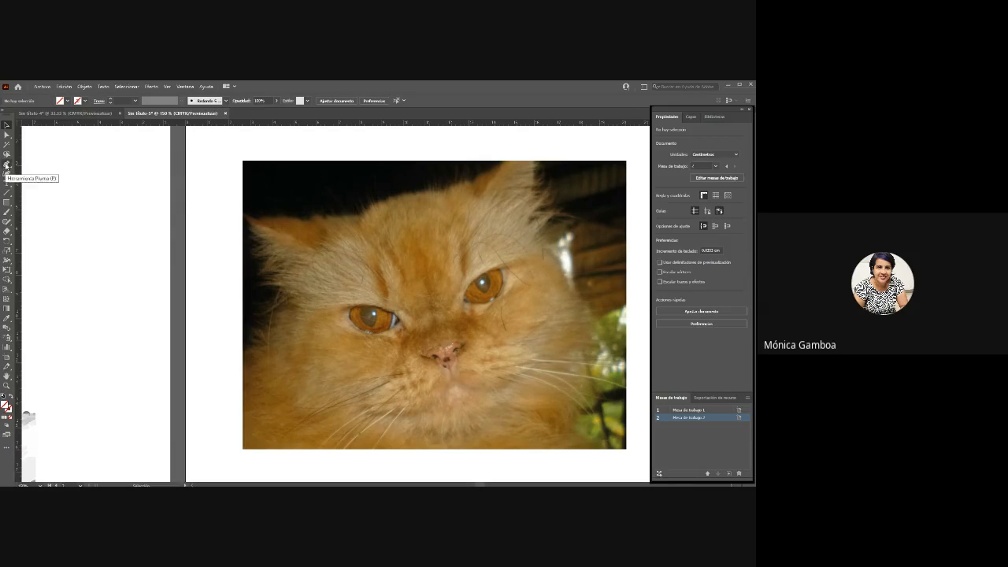
# - Draw a closed triangle about 1.8 cm wide and 1.3 cm high around the cat's nose with the Pen tool
pyautogui.click(5, 163)
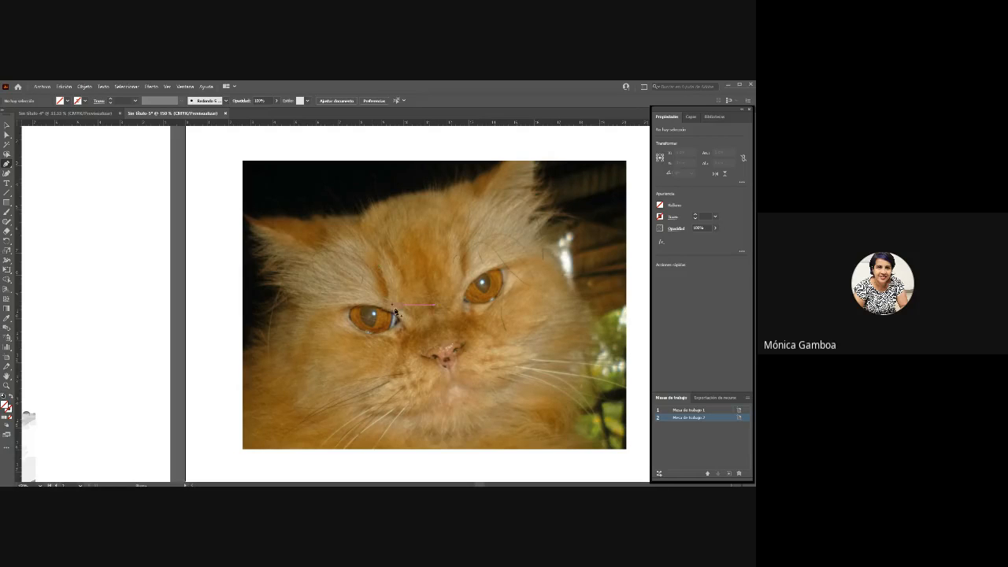
pyautogui.click(425, 353)
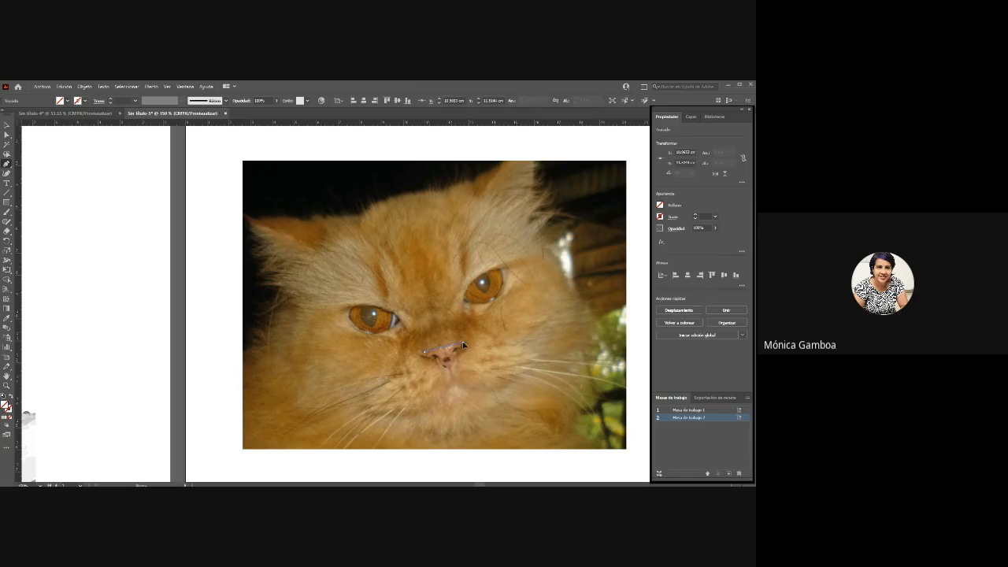
pyautogui.click(449, 370)
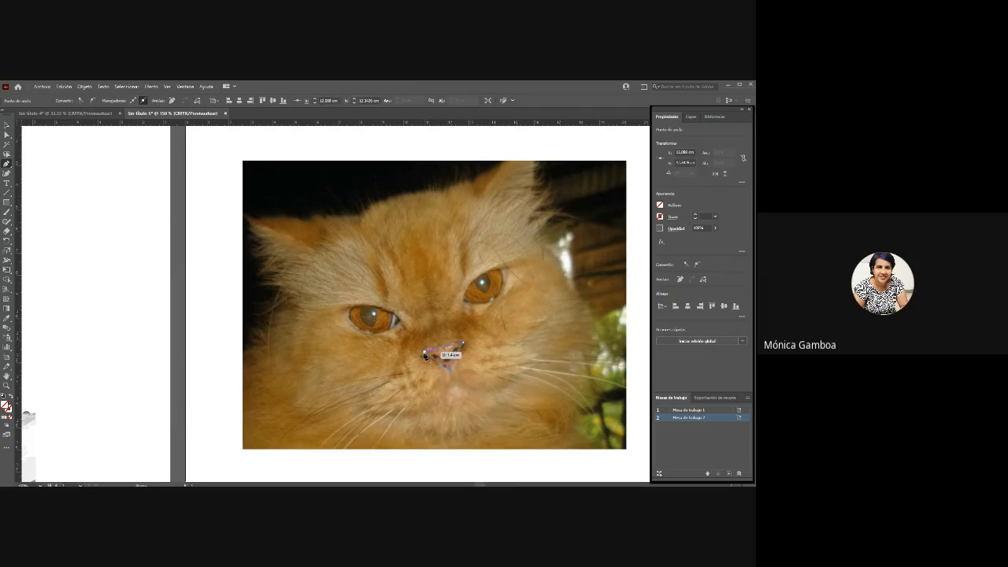
pyautogui.click(425, 354)
pyautogui.moveTo(431, 365); pyautogui.dragTo(464, 344)
# - Draw a second closed triangle with the Pen tool on the cat's chin, just below the nose triangle
pyautogui.click(444, 403)
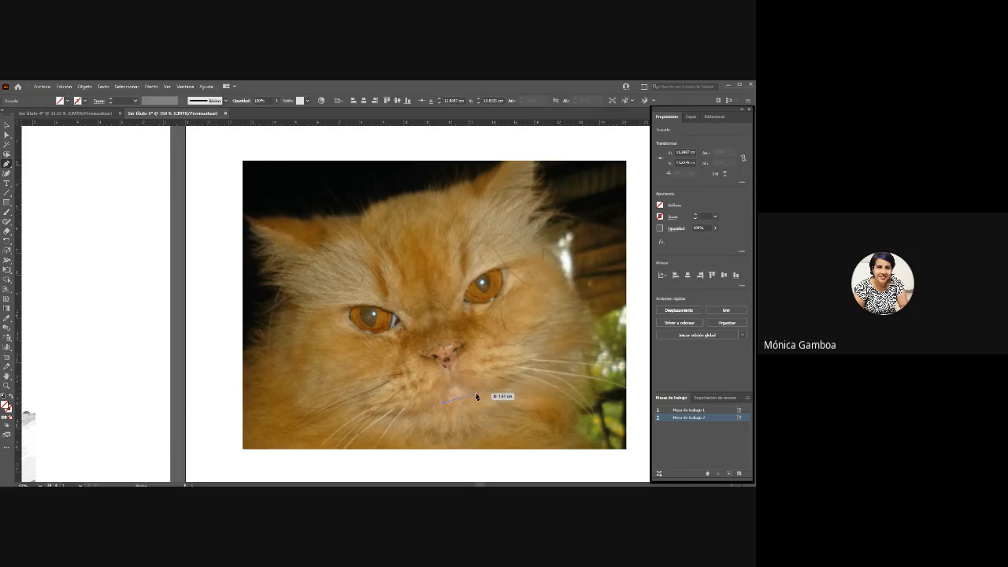
pyautogui.click(473, 393)
pyautogui.click(451, 384)
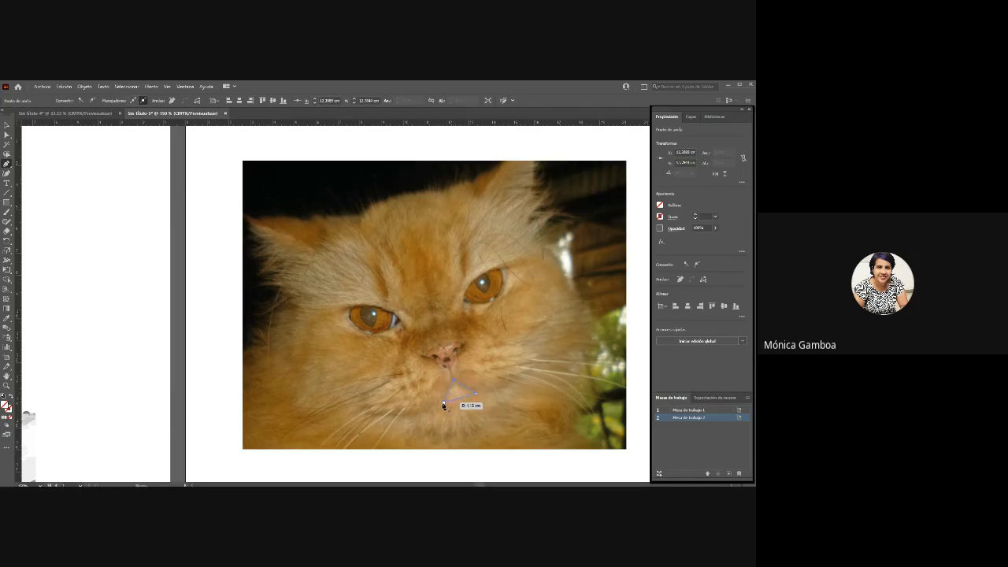
pyautogui.click(445, 404)
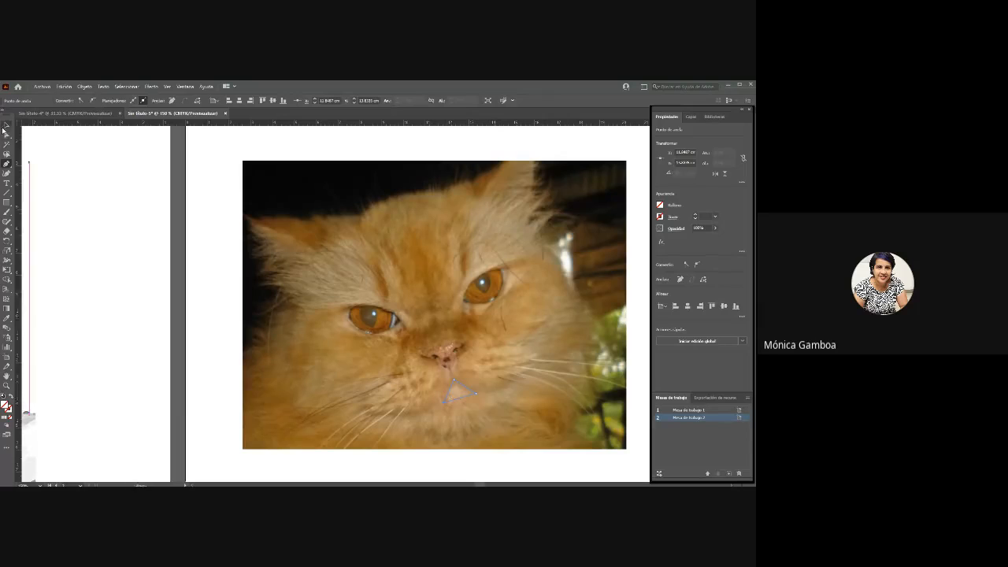
# - Select the chin triangle and give it a bright red stroke
pyautogui.click(7, 126)
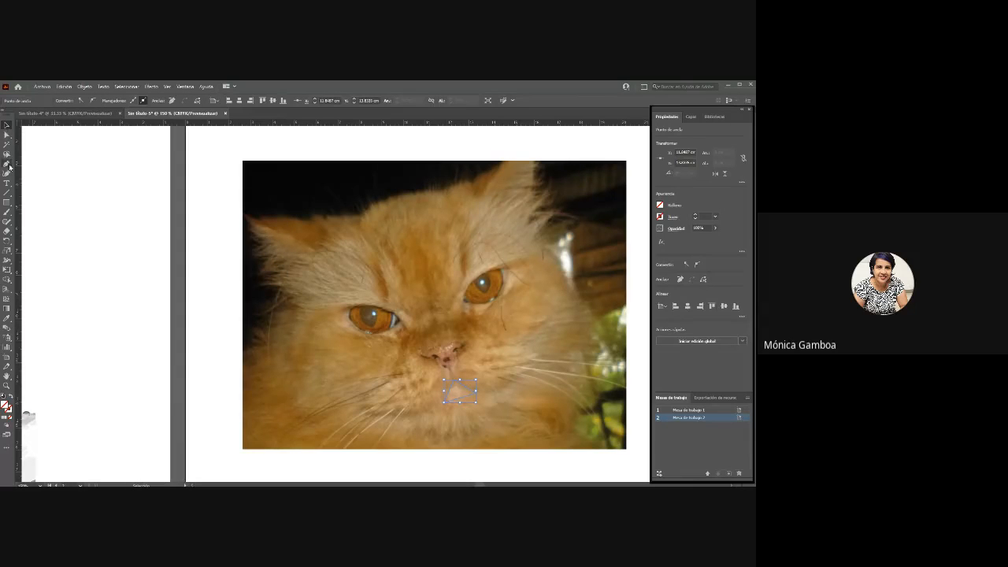
pyautogui.click(6, 163)
pyautogui.click(6, 136)
pyautogui.click(459, 394)
pyautogui.click(90, 255)
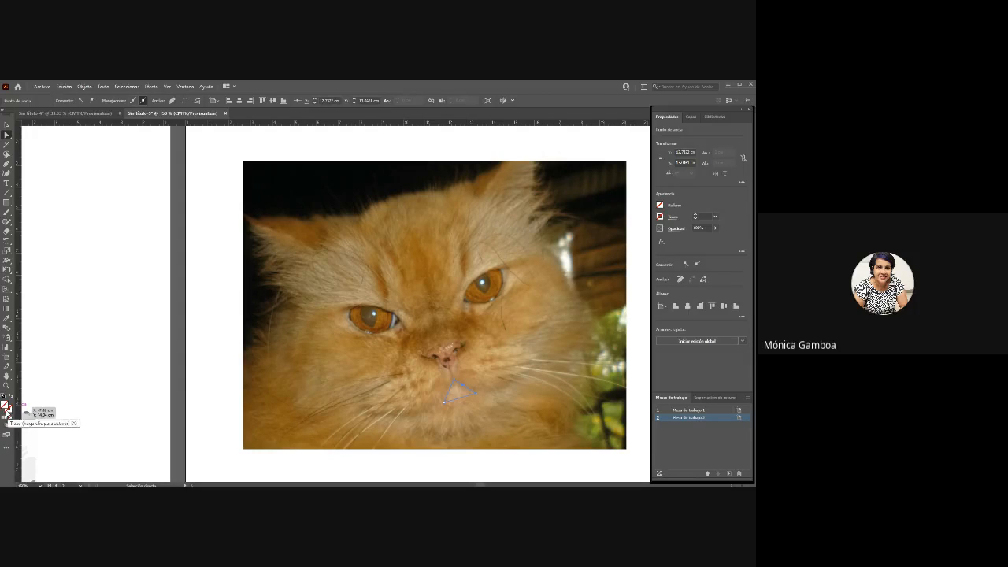
pyautogui.click(398, 440)
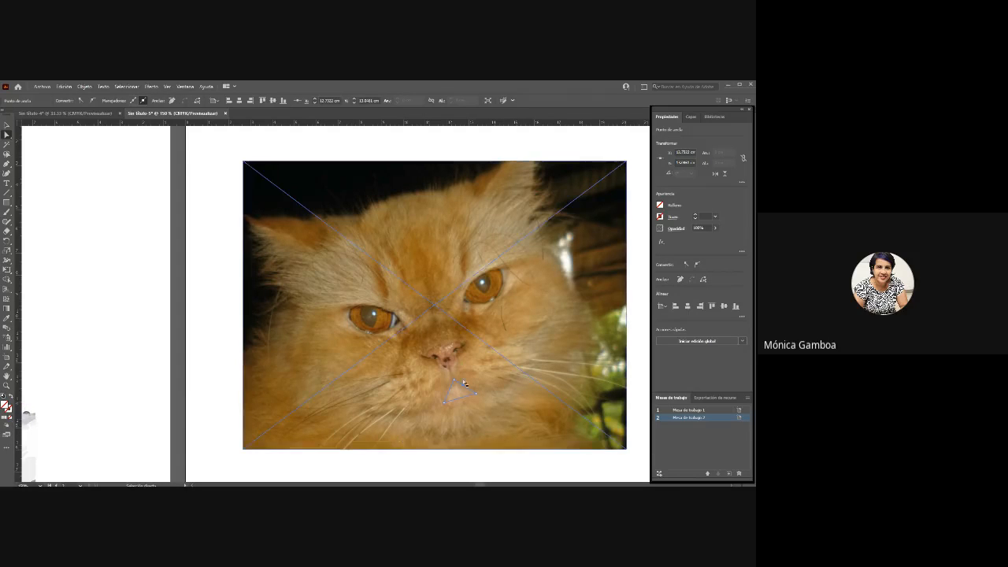
pyautogui.click(455, 356)
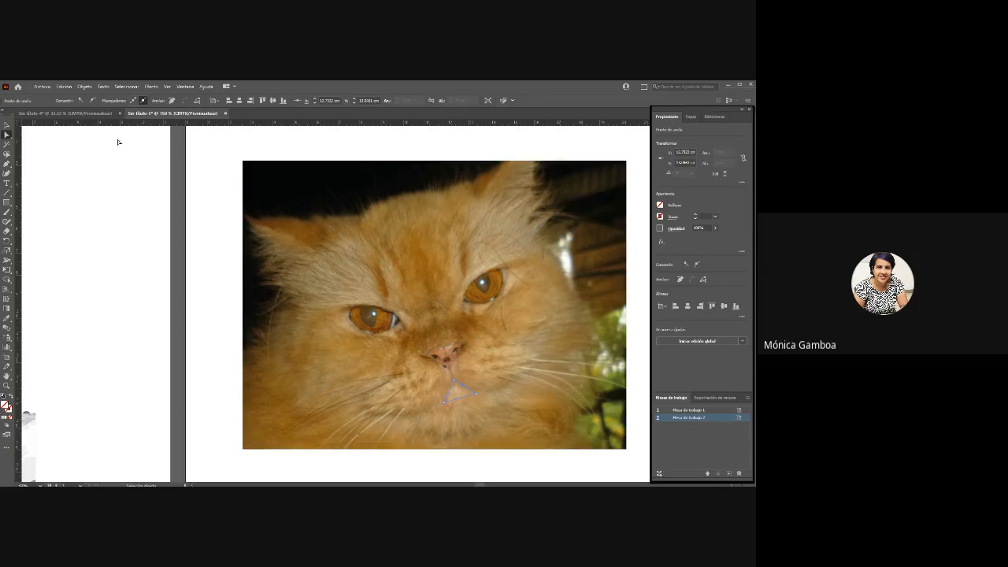
pyautogui.doubleClick(9, 410)
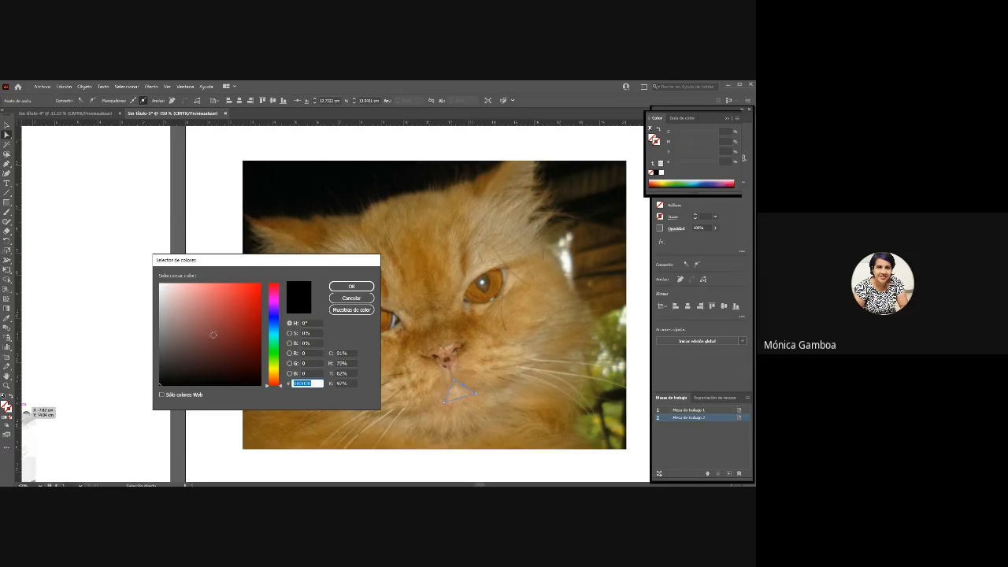
pyautogui.click(238, 295)
pyautogui.click(351, 286)
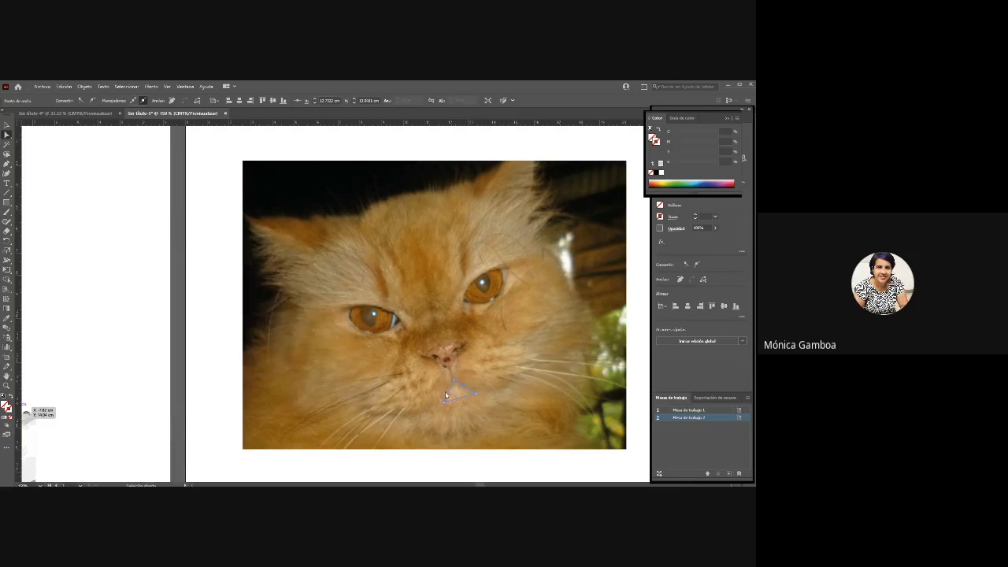
# - Select the triangle around the nose and give it a dark red stroke
pyautogui.click(453, 342)
pyautogui.click(456, 351)
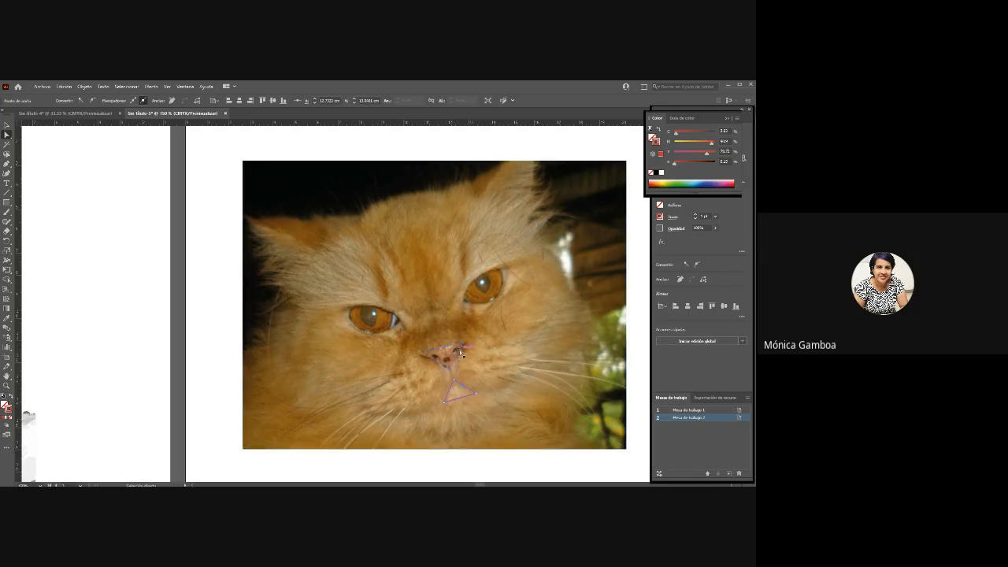
pyautogui.doubleClick(9, 407)
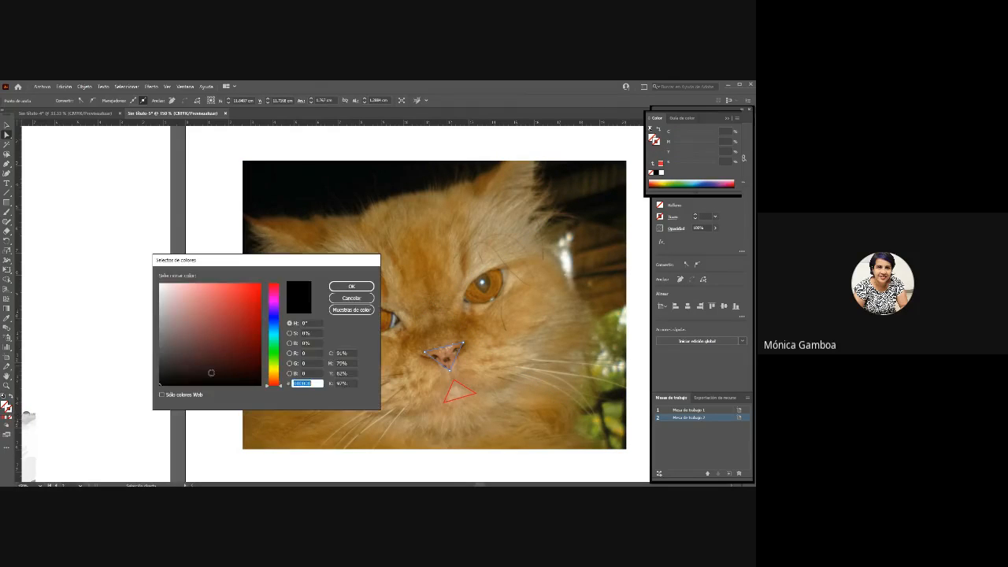
pyautogui.click(358, 286)
pyautogui.click(363, 286)
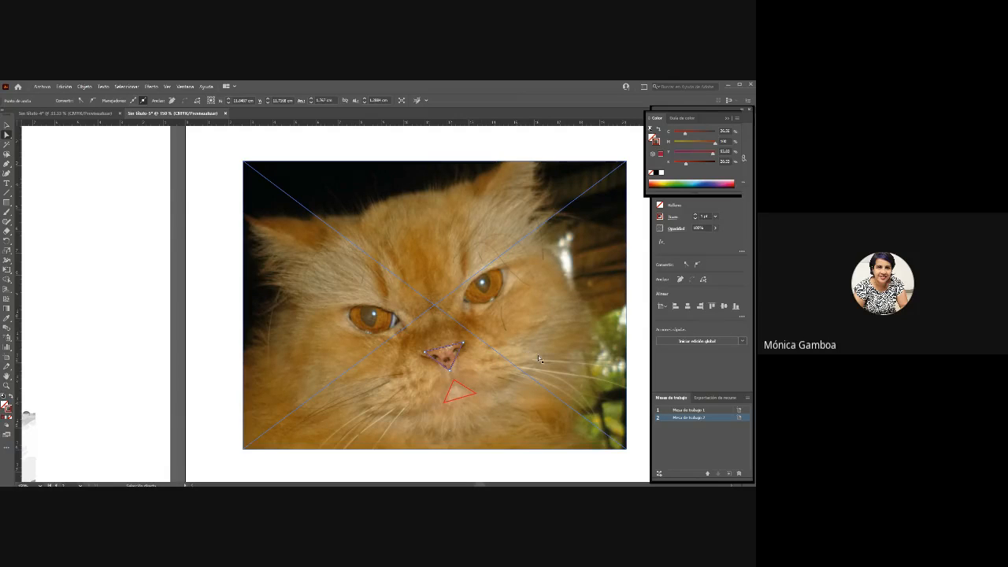
# - Draw a closed dark red triangle with the Pen tool on the cheek between the nose and the right-hand whiskers
pyautogui.click(488, 347)
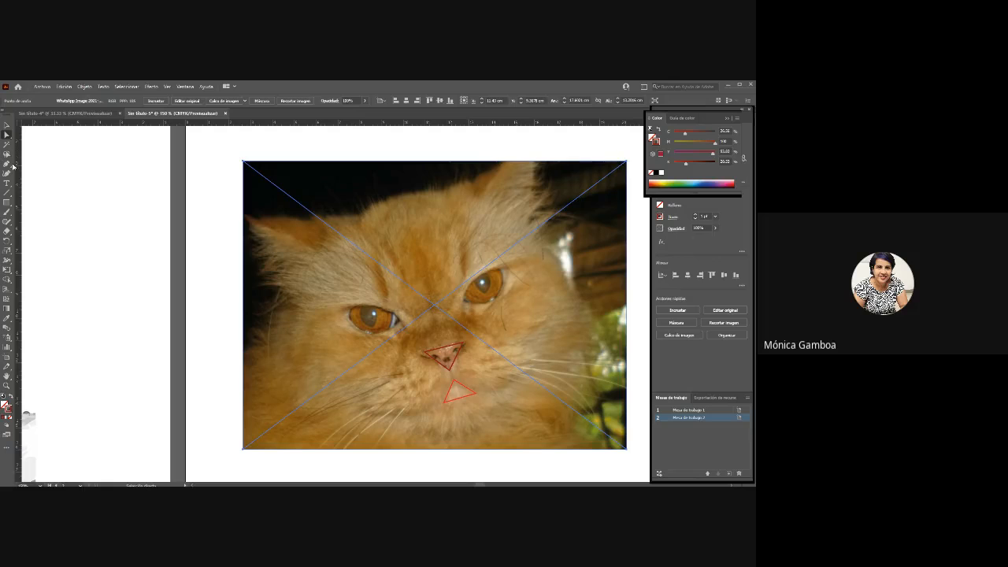
pyautogui.click(7, 164)
pyautogui.click(7, 174)
pyautogui.click(7, 164)
pyautogui.click(519, 361)
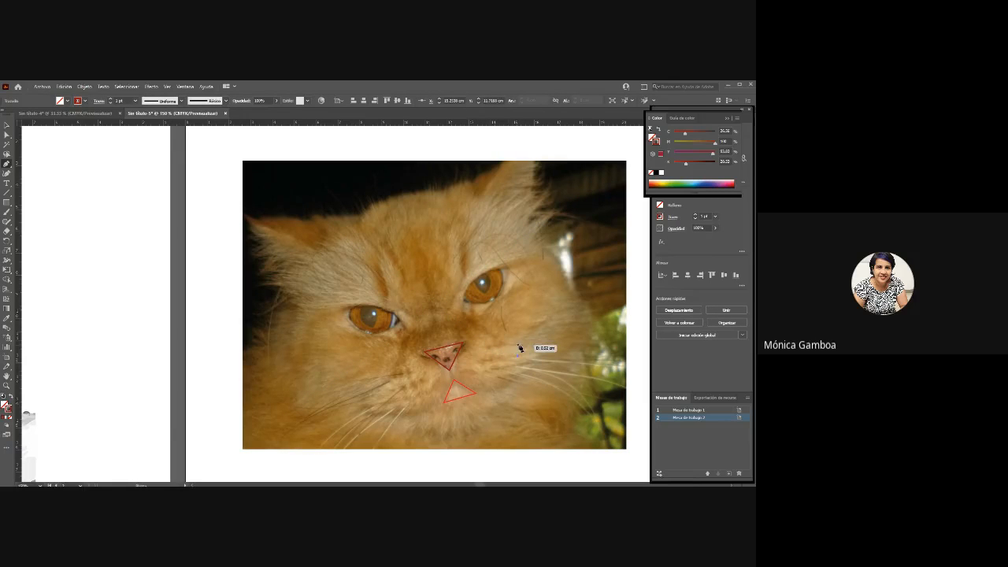
pyautogui.click(480, 336)
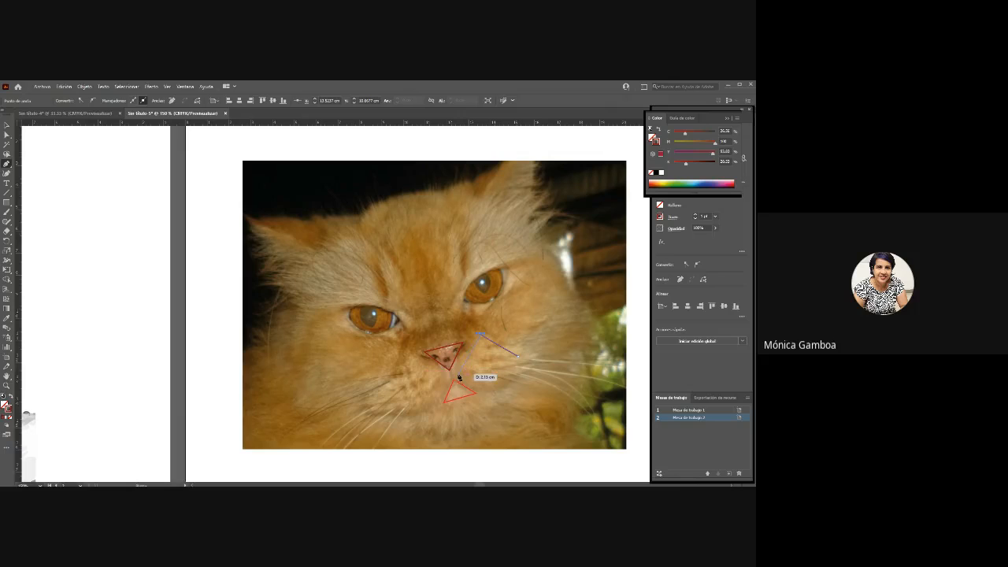
pyautogui.click(470, 370)
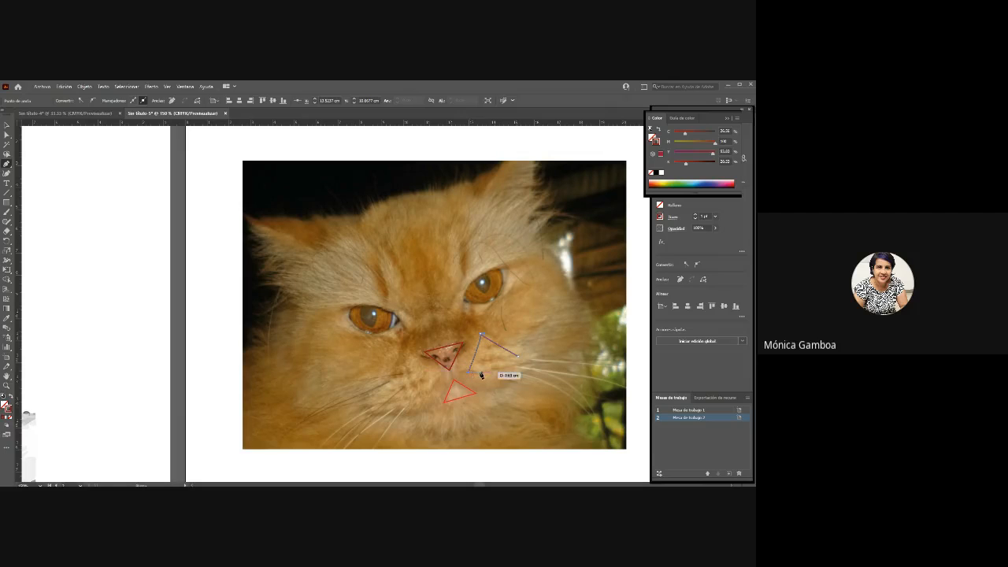
pyautogui.click(517, 356)
# - Draw a small closed triangle over the lower part of the cat's right-hand eye
pyautogui.click(464, 353)
pyautogui.click(464, 302)
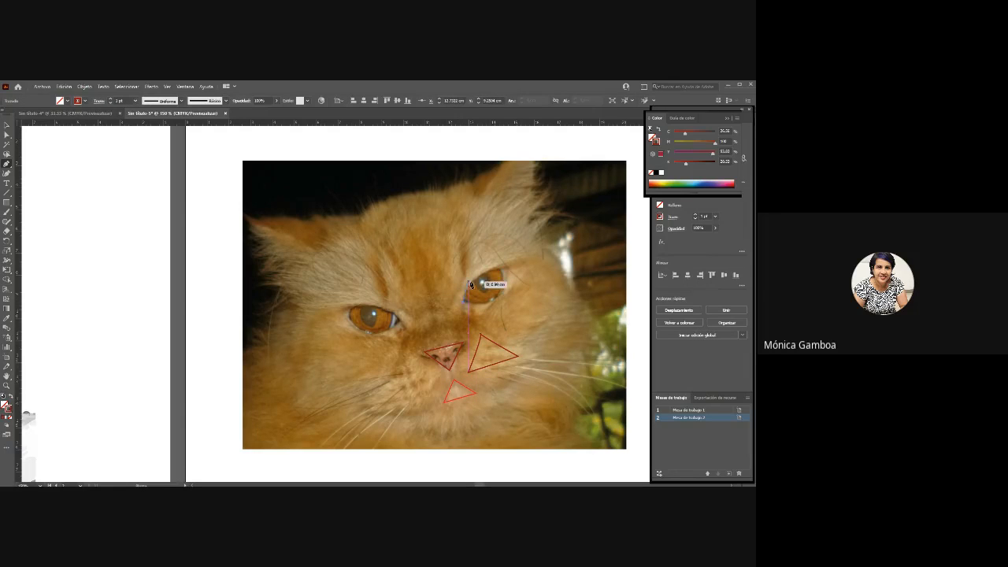
pyautogui.click(472, 284)
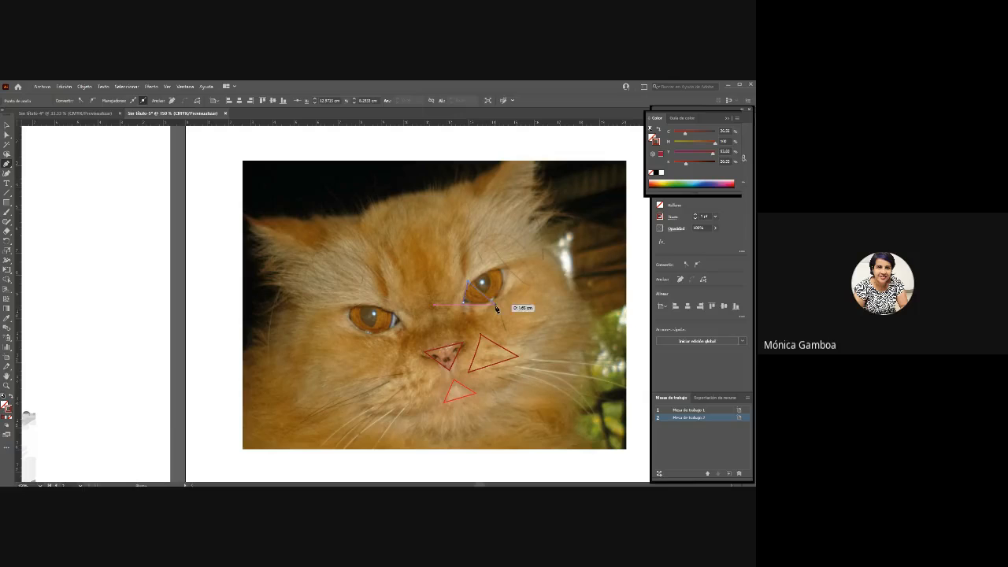
pyautogui.click(494, 303)
pyautogui.click(464, 303)
# - Try to draw another triangle over the upper part of the same eye
pyautogui.click(490, 274)
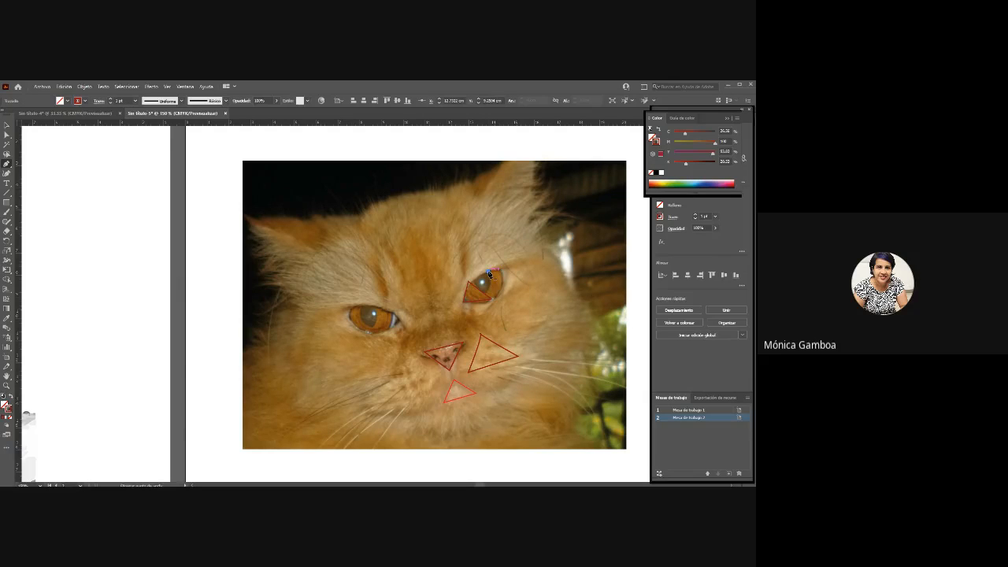
pyautogui.click(488, 297)
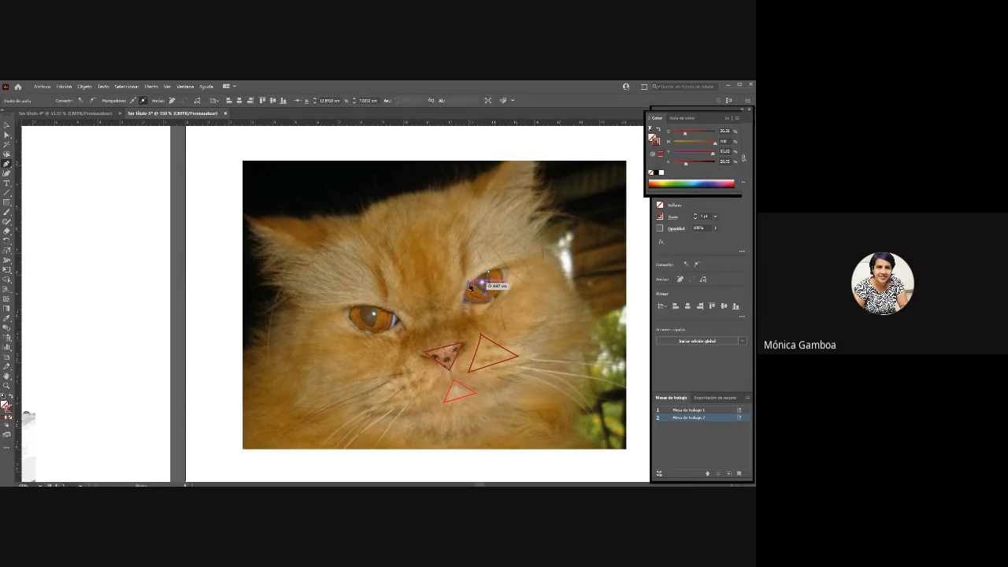
pyautogui.click(469, 286)
# - Draw three narrow downward-pointing triangles along the dark stripes of the cat's forehead
pyautogui.click(406, 230)
pyautogui.click(434, 304)
pyautogui.click(408, 231)
pyautogui.click(372, 233)
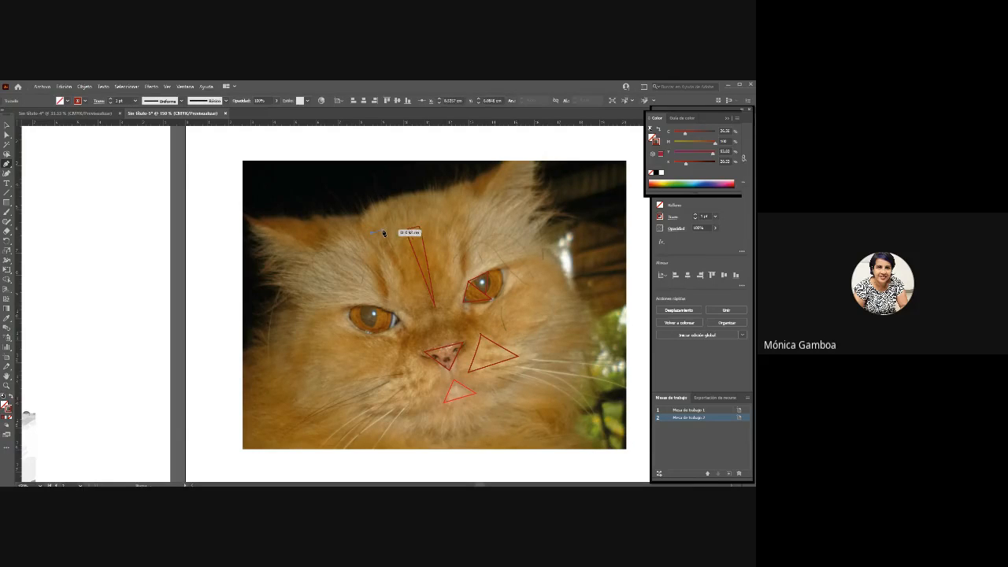
pyautogui.click(412, 292)
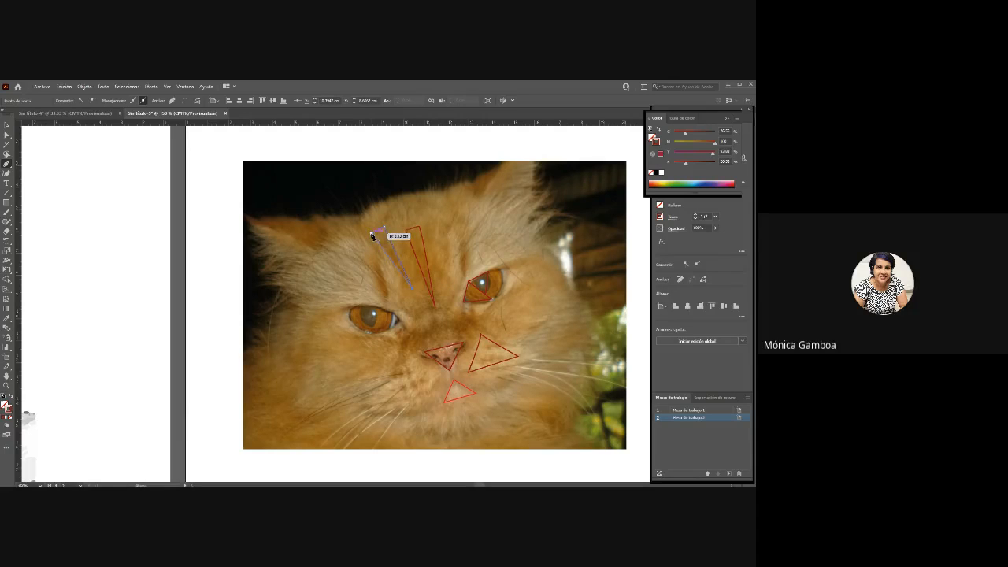
pyautogui.click(372, 234)
pyautogui.click(366, 262)
pyautogui.click(380, 258)
pyautogui.click(387, 300)
pyautogui.click(366, 263)
# - Draw a closed triangle over the cat's left-hand ear and a smaller one on the fur in the photo's lower right area
pyautogui.click(316, 252)
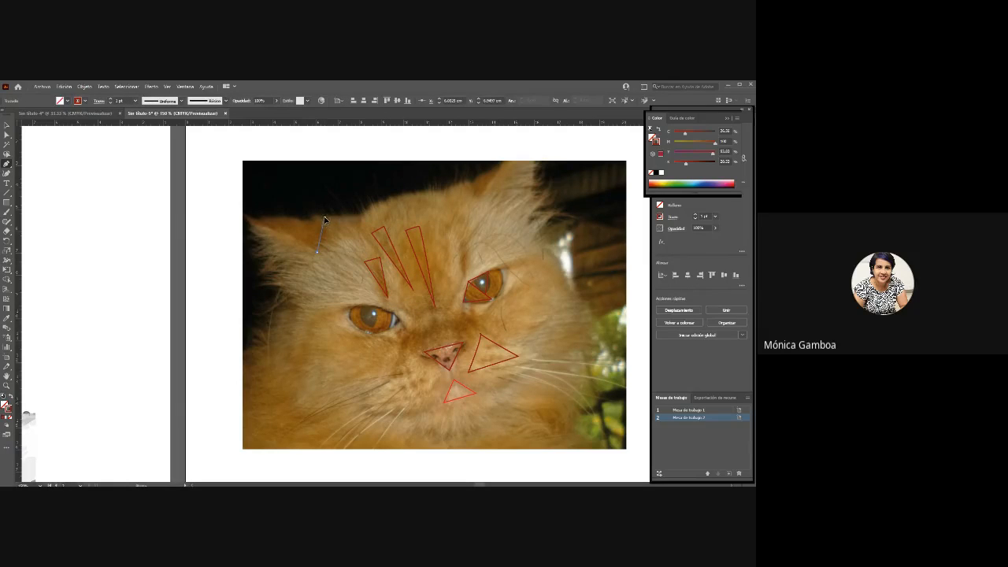
pyautogui.click(324, 217)
pyautogui.click(249, 218)
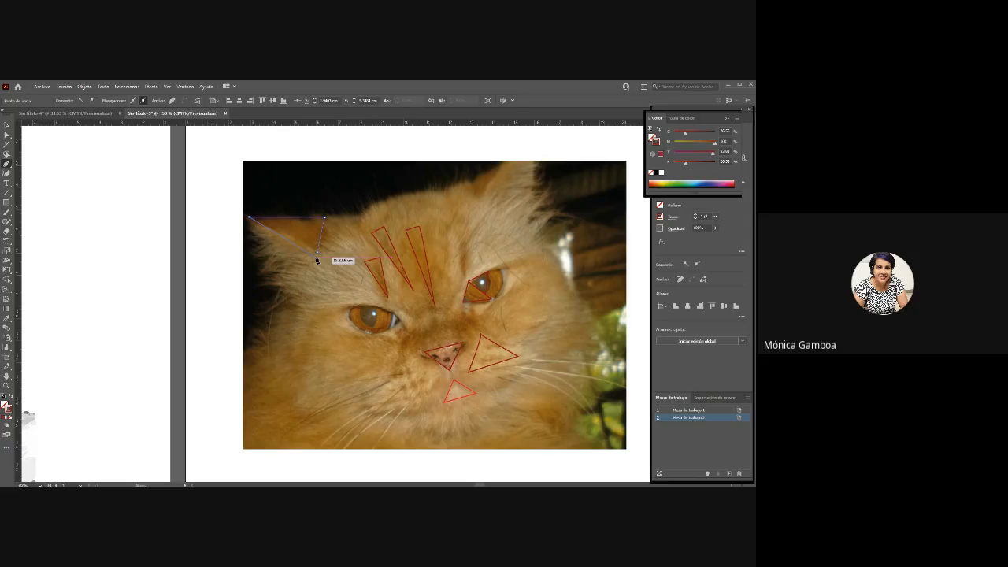
pyautogui.click(317, 254)
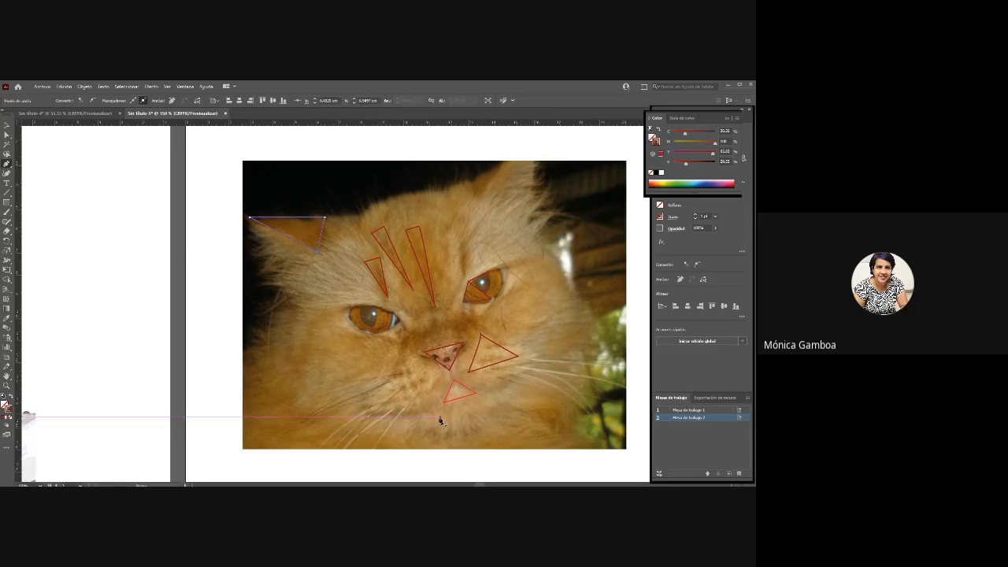
pyautogui.click(530, 410)
pyautogui.click(558, 415)
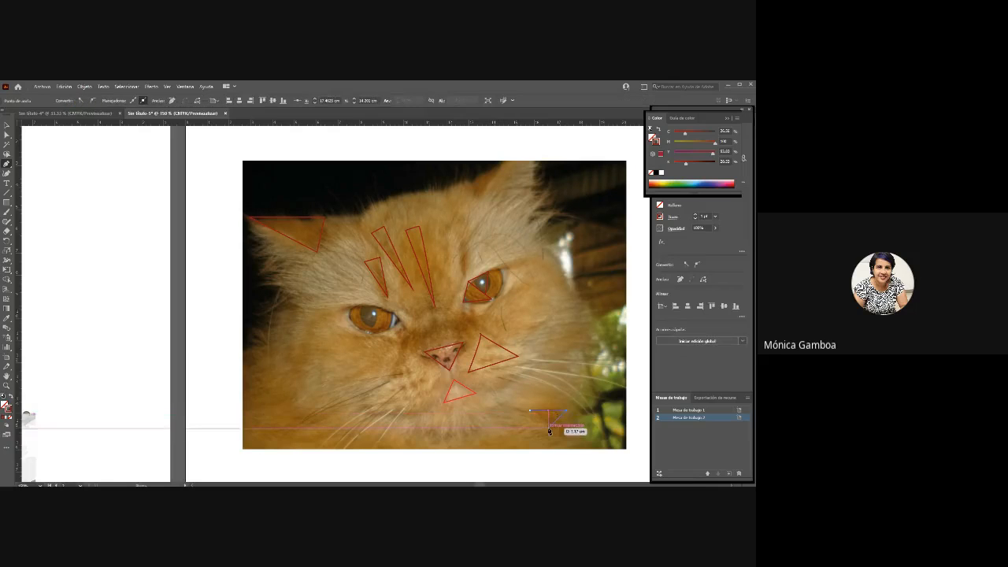
pyautogui.click(530, 412)
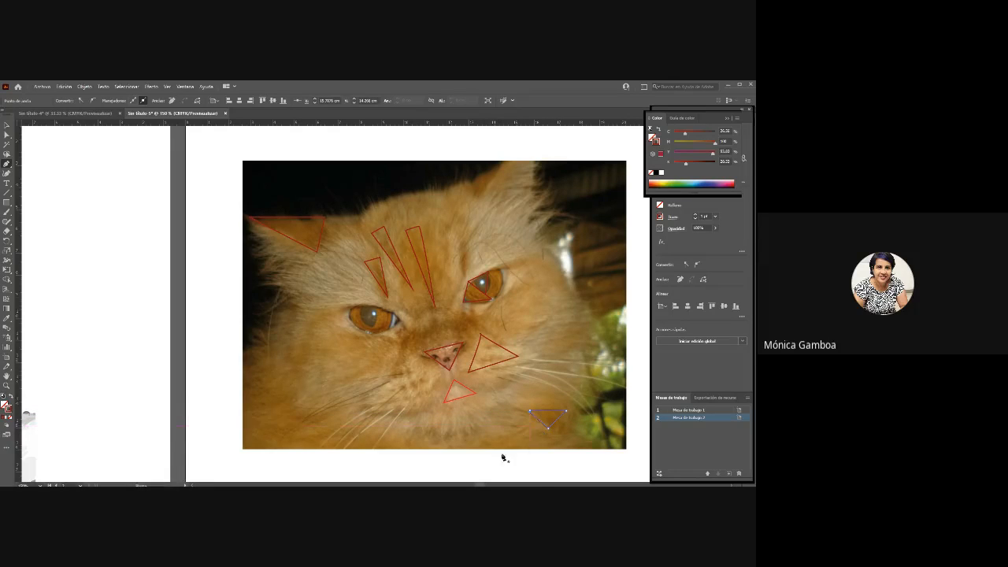
# - Undo the closing left side of the small triangle on the fur in the photo's lower right area
pyautogui.click(532, 413)
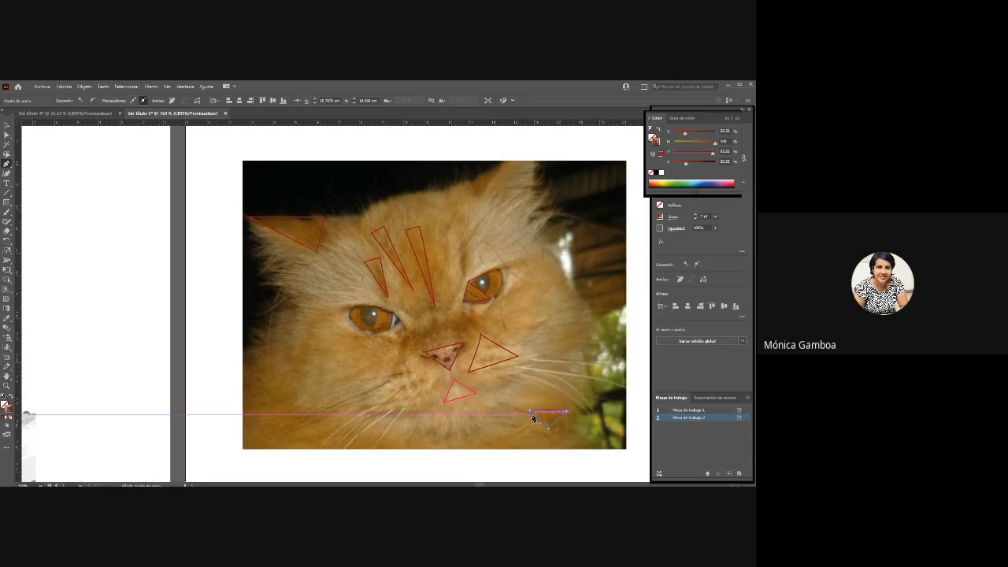
pyautogui.hotkey('ctrl', 'z')
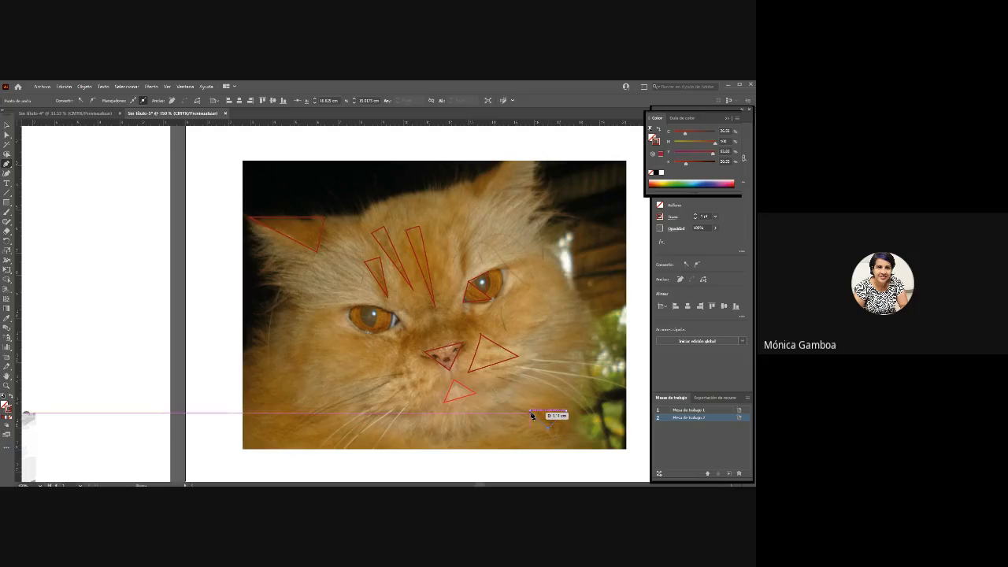
pyautogui.click(531, 414)
pyautogui.moveTo(541, 431)
pyautogui.mouseDown()
pyautogui.moveTo(74, 412)
pyautogui.moveTo(53, 419)
pyautogui.moveTo(428, 408)
pyautogui.moveTo(428, 399)
pyautogui.moveTo(530, 423)
pyautogui.mouseUp()
pyautogui.keyDown('ctrl'); pyautogui.click(530, 423); pyautogui.keyUp('ctrl')
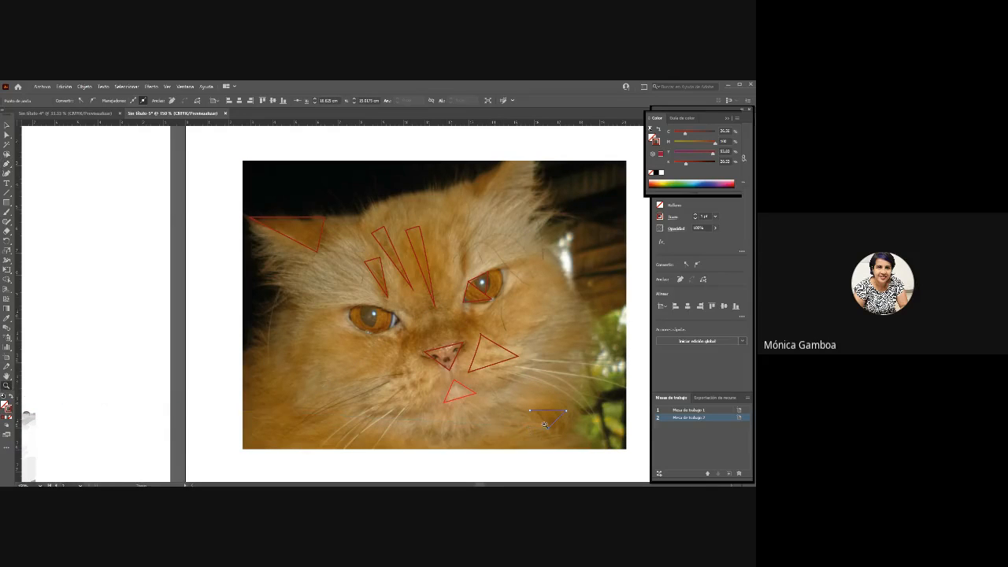
# - Redraw the missing left side of the fur triangle from its lower point, ending just beside its upper-left corner, and deselect the path
pyautogui.scroll(1, 544, 424)
pyautogui.scroll(1, 371, 297)
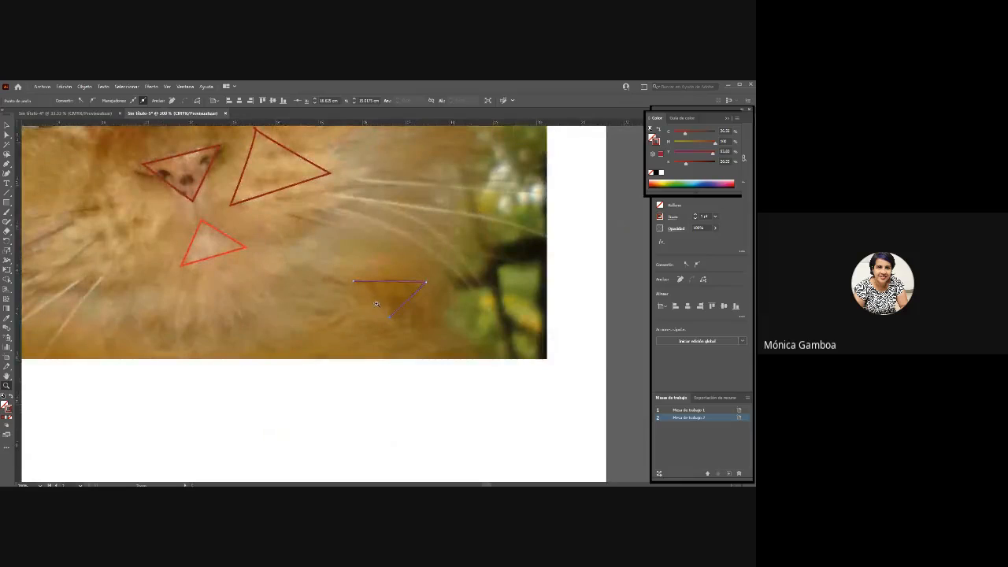
pyautogui.press('p')
pyautogui.click(392, 318)
pyautogui.click(352, 284)
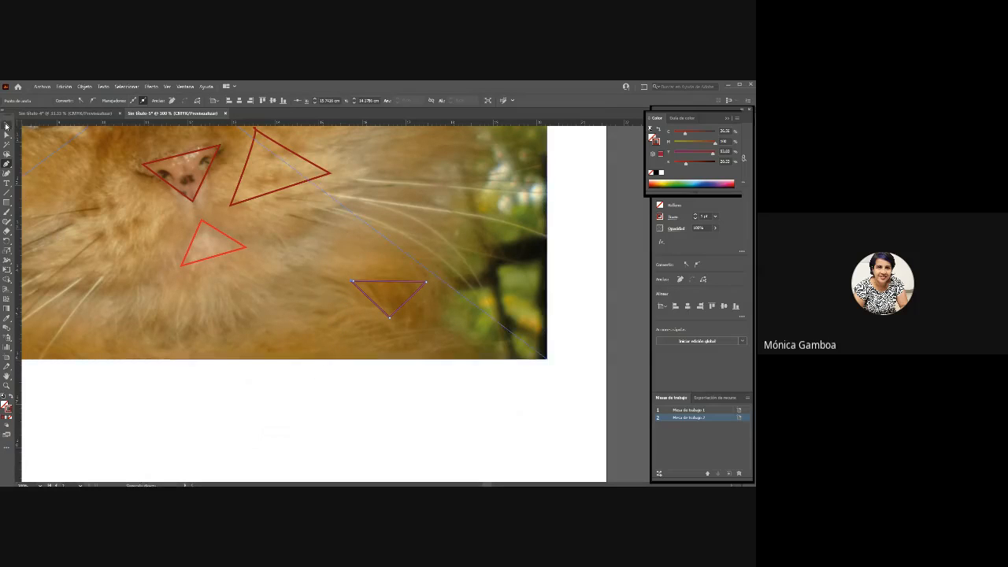
pyautogui.click(6, 126)
pyautogui.click(391, 400)
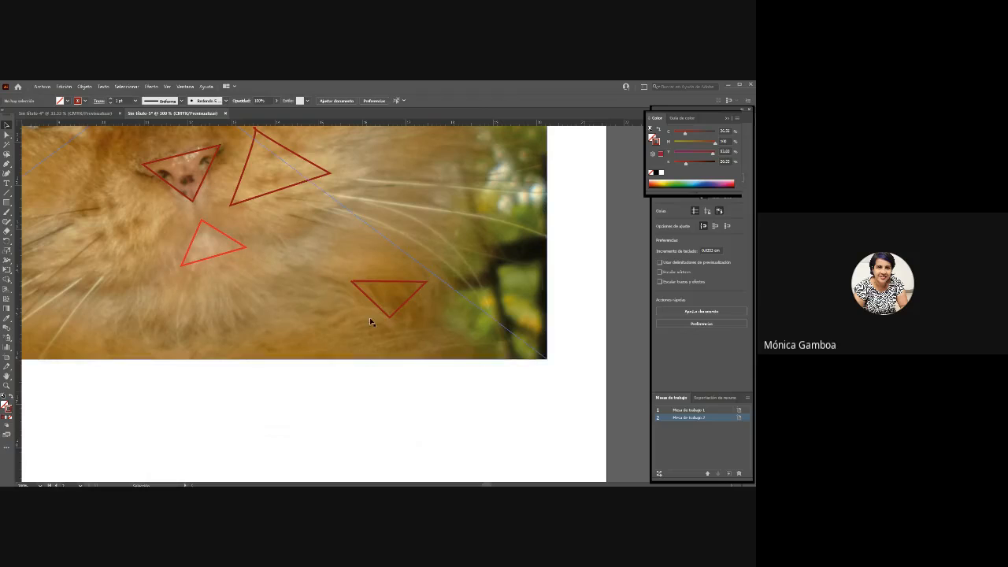
# - Select the two open end points at the fur triangle's upper-left corner, connect them, and deselect the path
pyautogui.moveTo(352, 284); pyautogui.dragTo(352, 285)
pyautogui.click(6, 385)
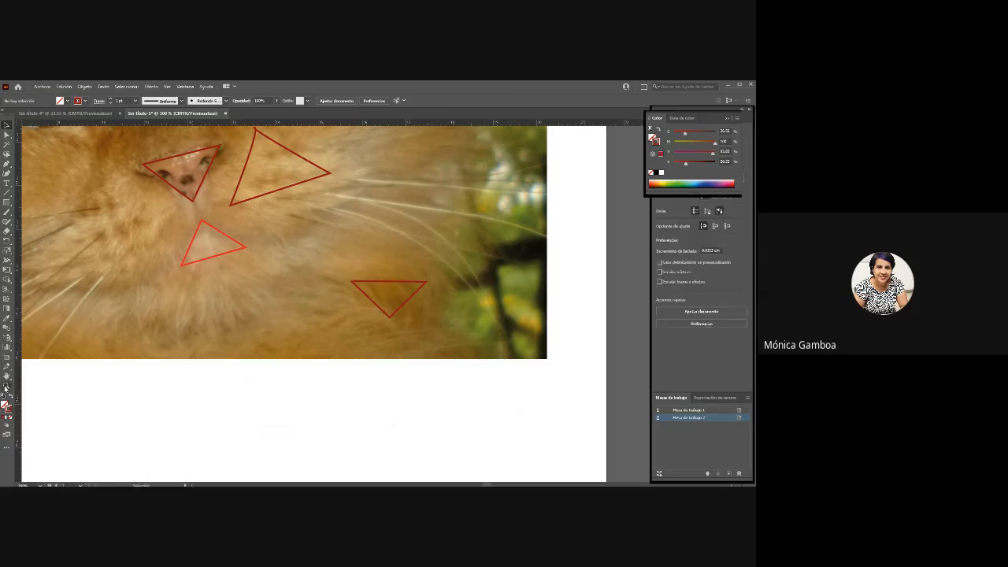
pyautogui.moveTo(361, 284); pyautogui.dragTo(380, 296)
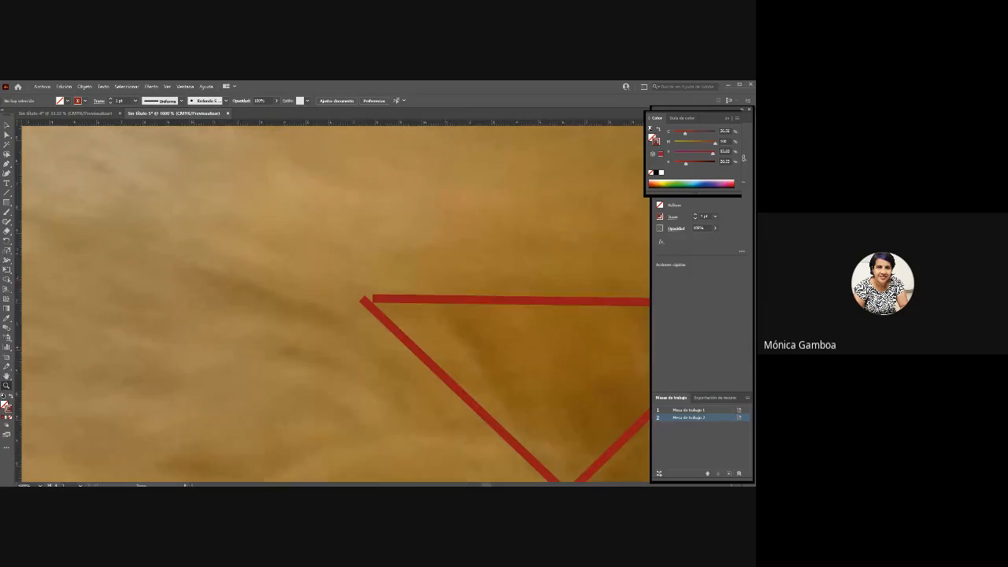
pyautogui.click(7, 127)
pyautogui.click(7, 127)
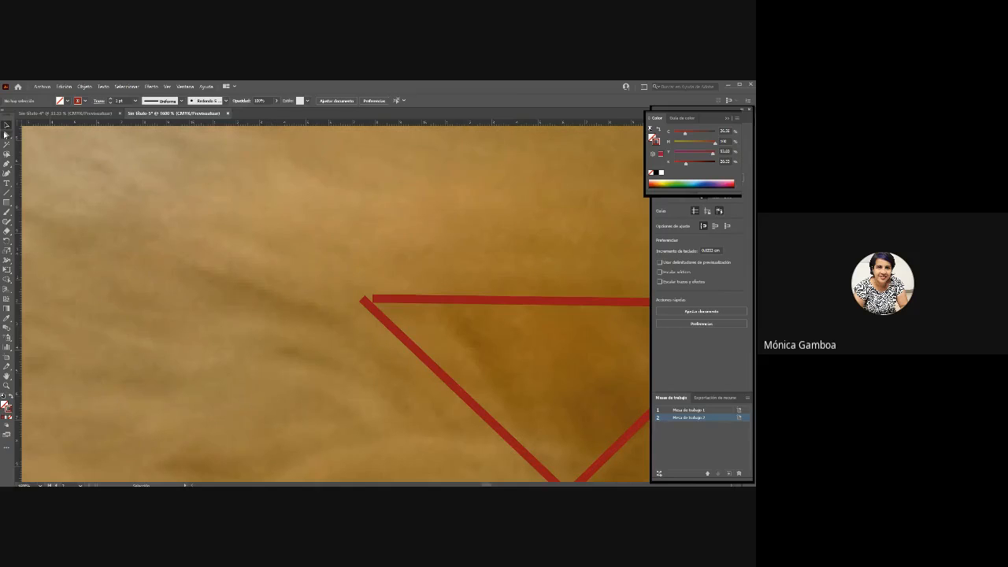
pyautogui.click(7, 135)
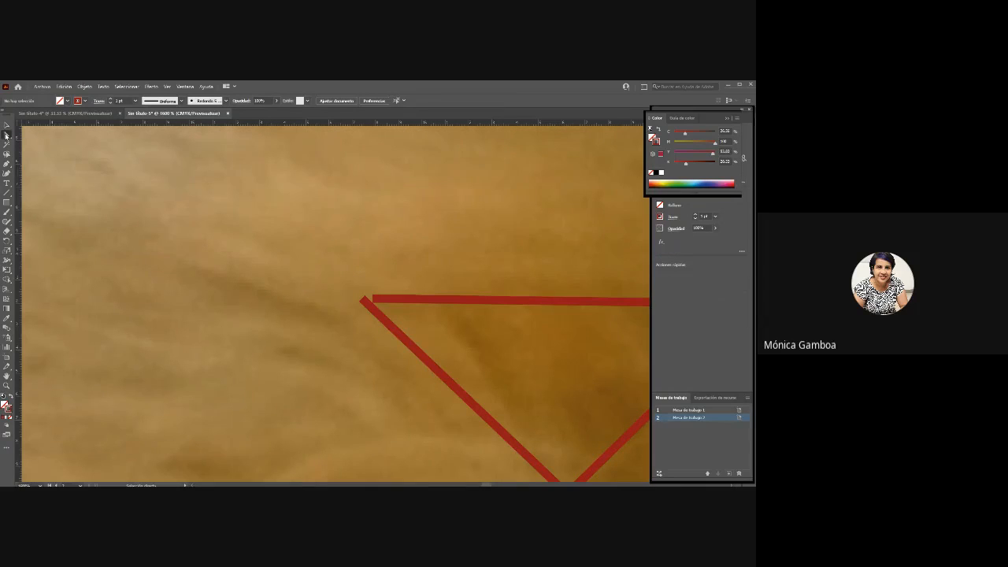
pyautogui.click(377, 302)
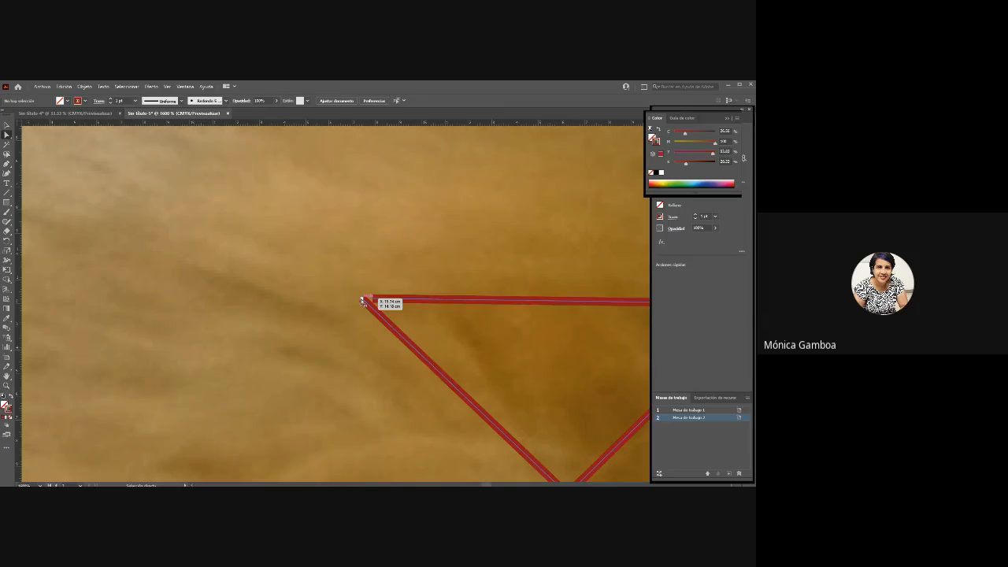
pyautogui.click(362, 301)
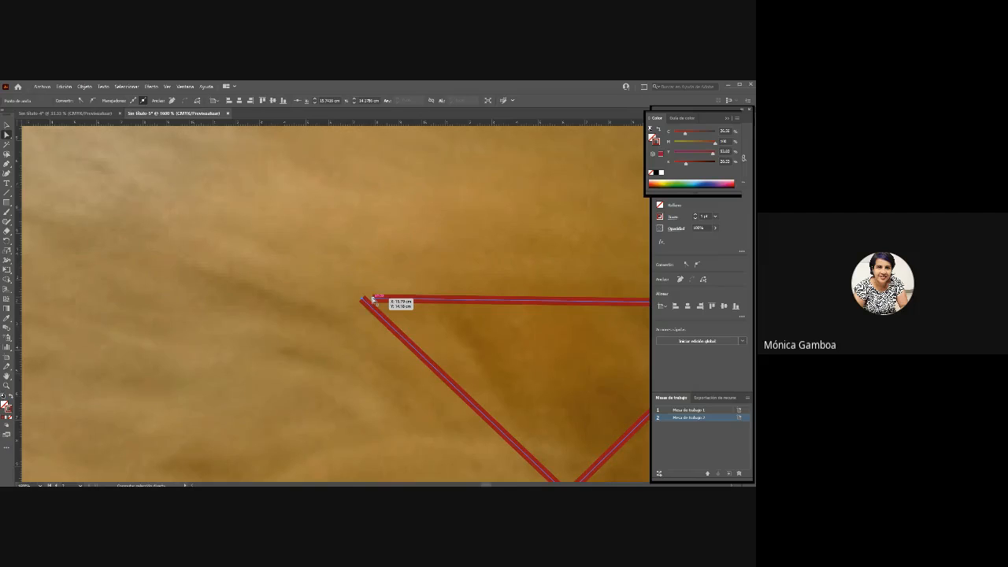
pyautogui.click(362, 298)
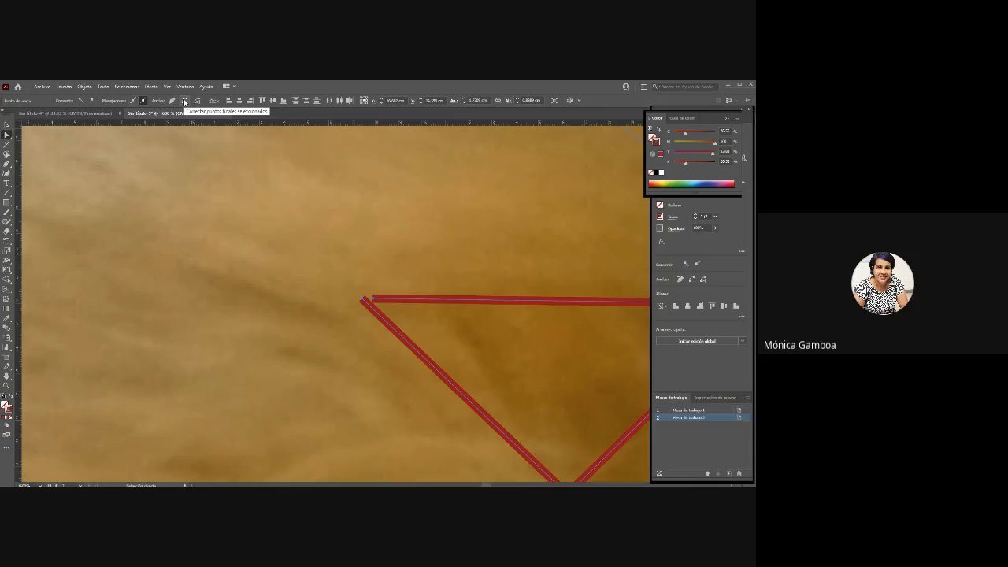
pyautogui.click(183, 101)
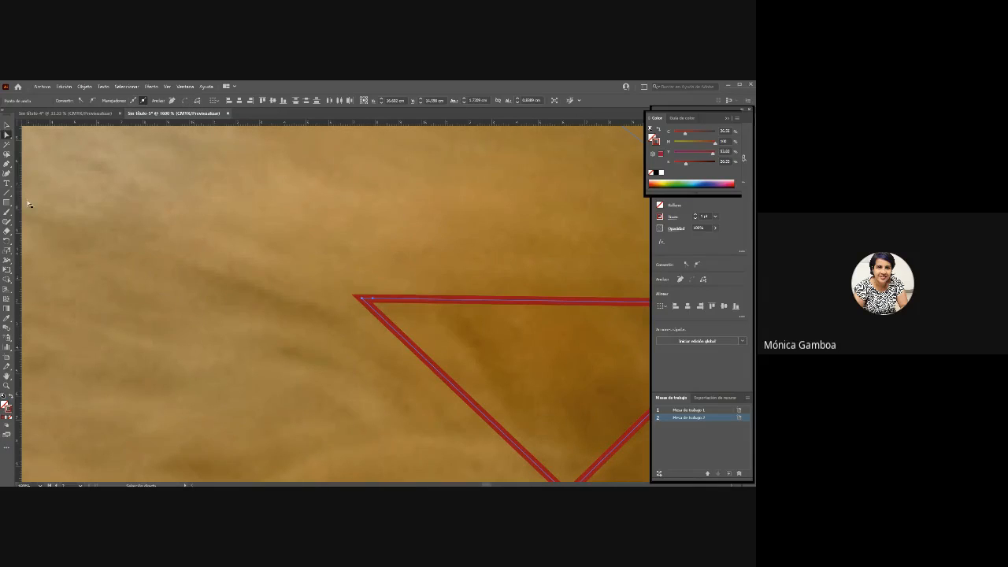
pyautogui.click(7, 125)
pyautogui.click(334, 256)
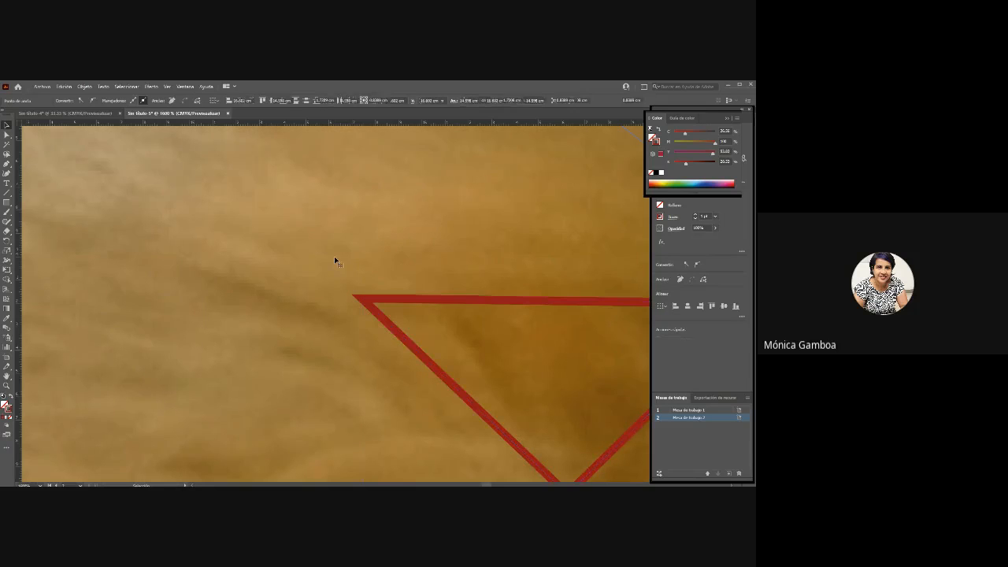
# - Delete the cat photo to view the triangles on their own, and restore it
pyautogui.click(7, 385)
pyautogui.scroll(-10, 428, 314)
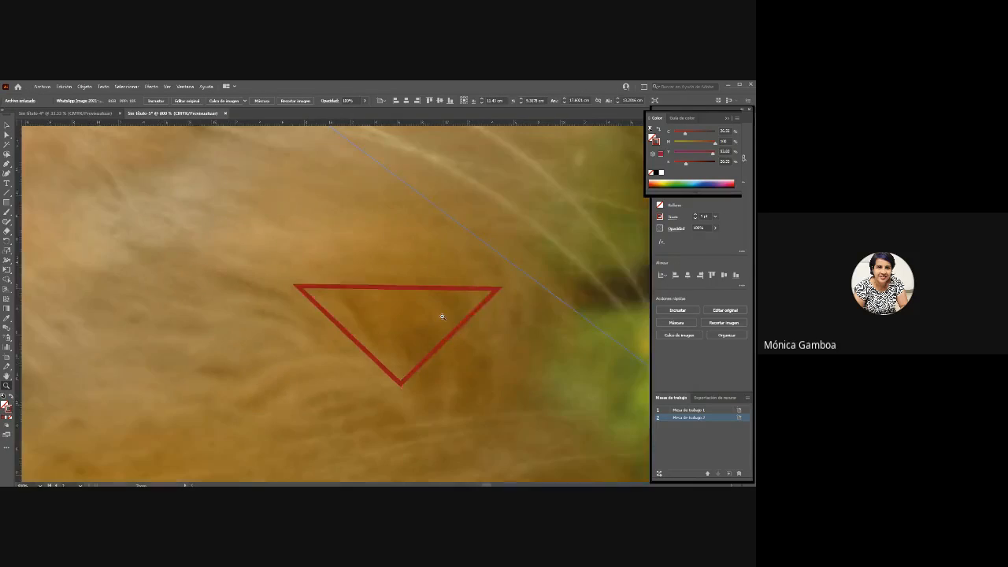
pyautogui.scroll(-1, 187, 266)
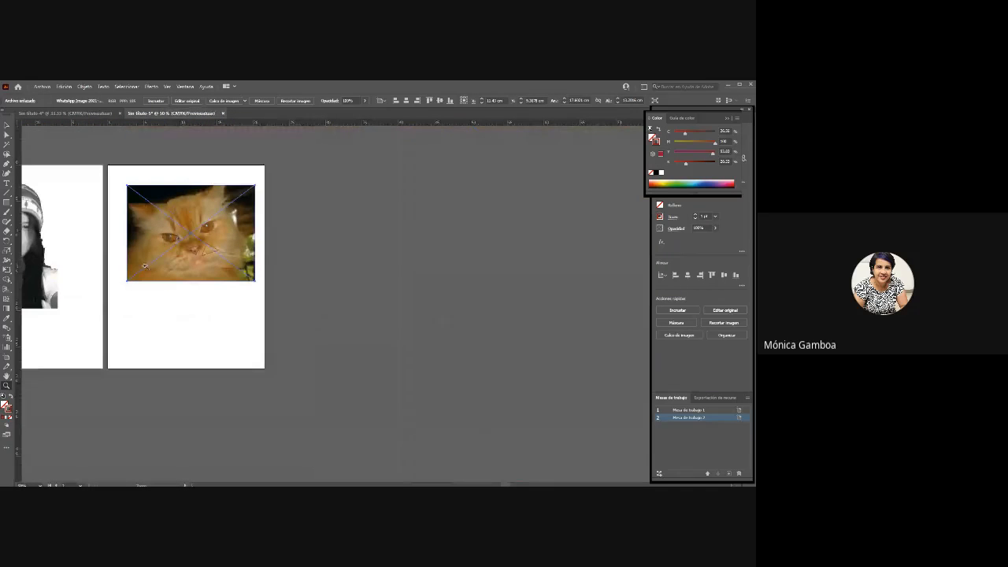
pyautogui.scroll(1, 216, 247)
pyautogui.scroll(2, 253, 339)
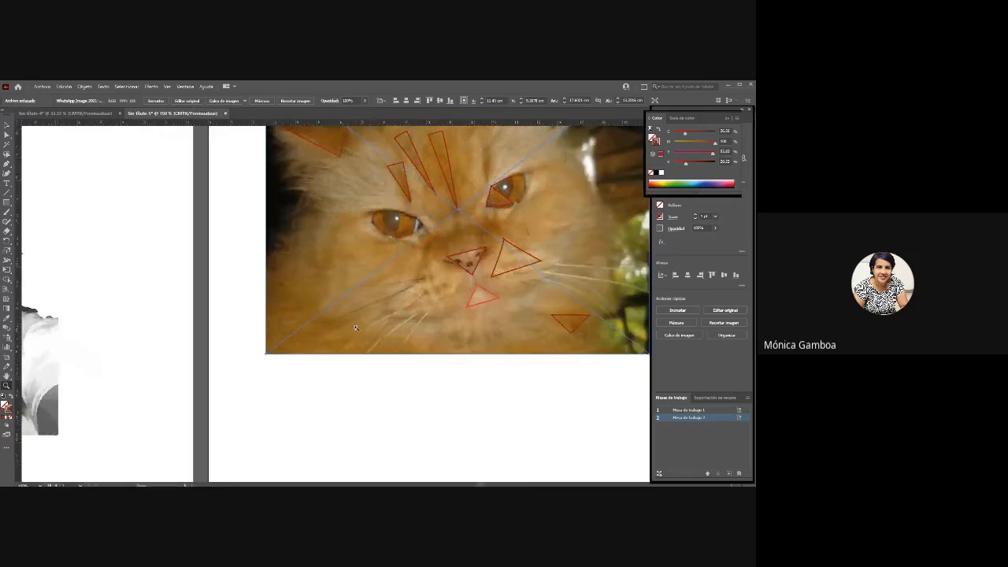
pyautogui.scroll(2, 142, 309)
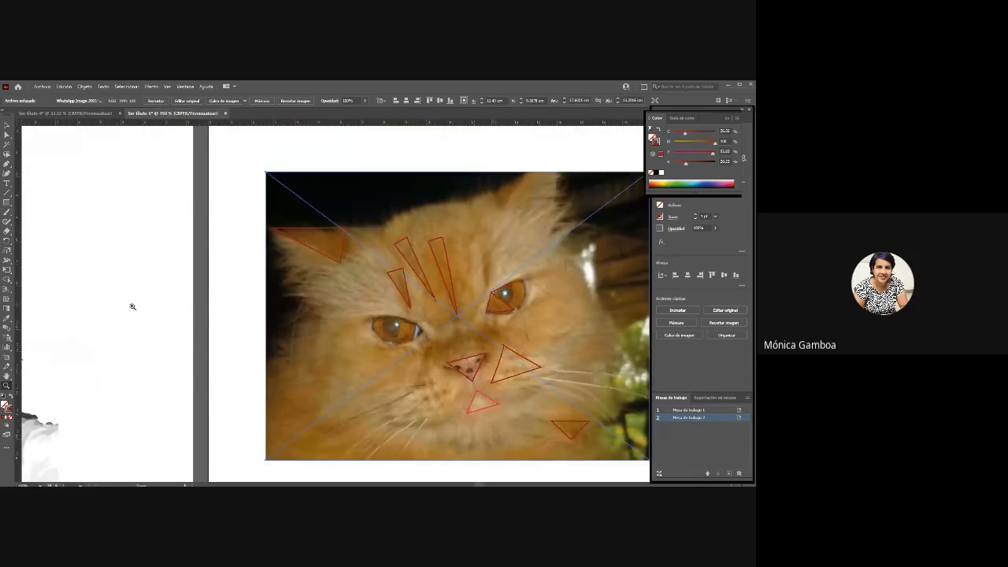
pyautogui.click(6, 126)
pyautogui.click(236, 162)
pyautogui.click(443, 216)
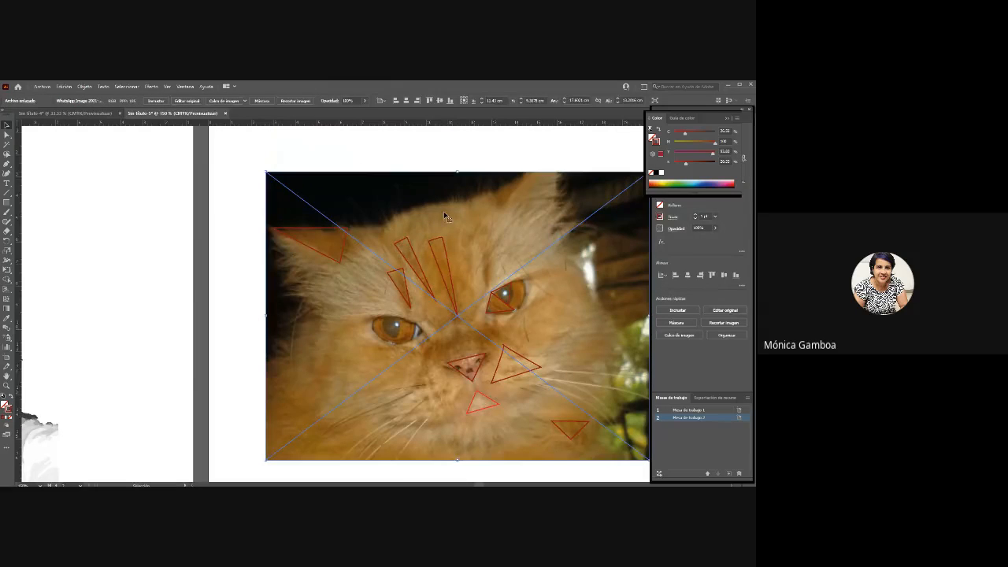
pyautogui.press('Delete')
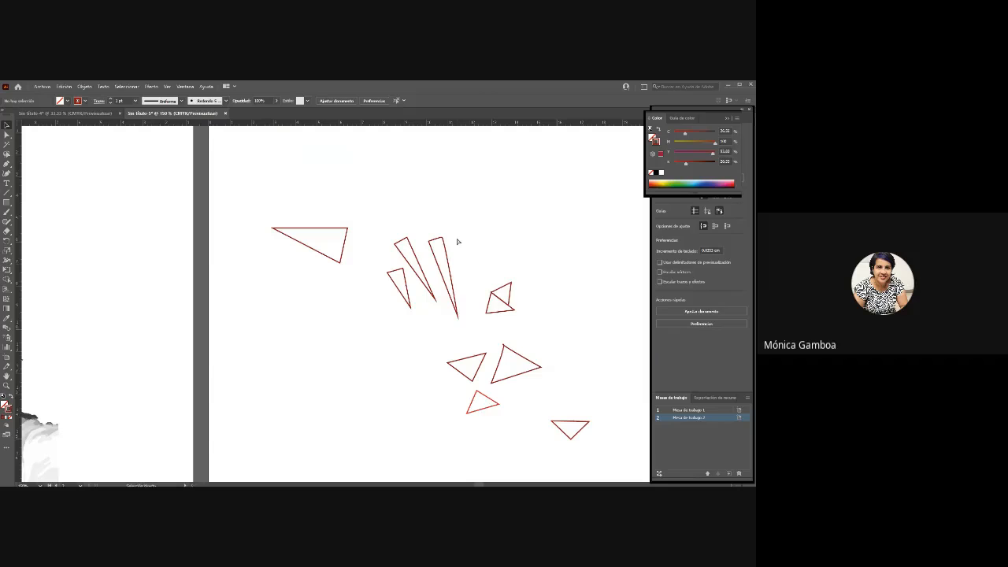
pyautogui.click(457, 241)
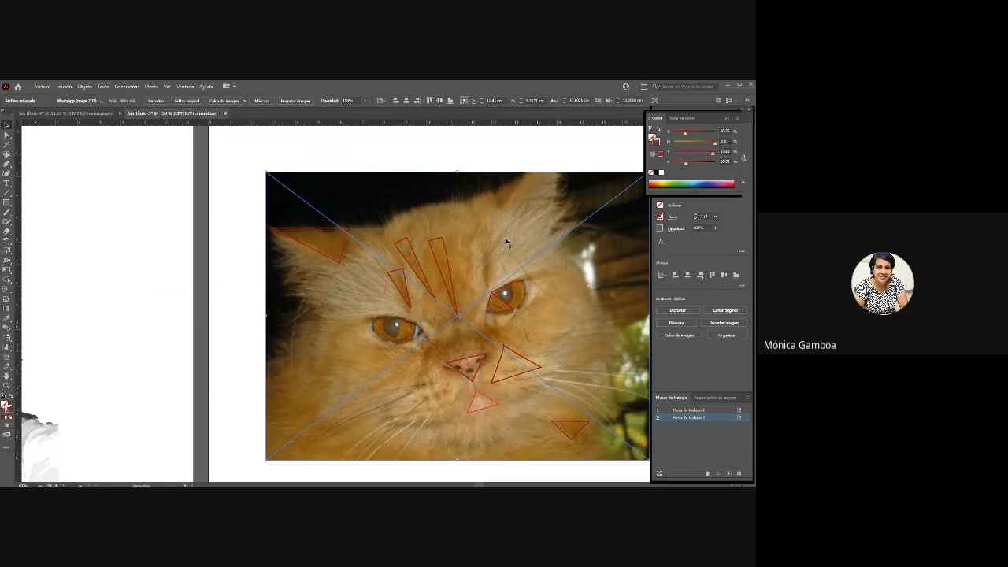
# - Draw two narrow triangles sharing a short edge along the dark stripe above the cat's right-hand eye, one pointing down and one up
pyautogui.click(7, 166)
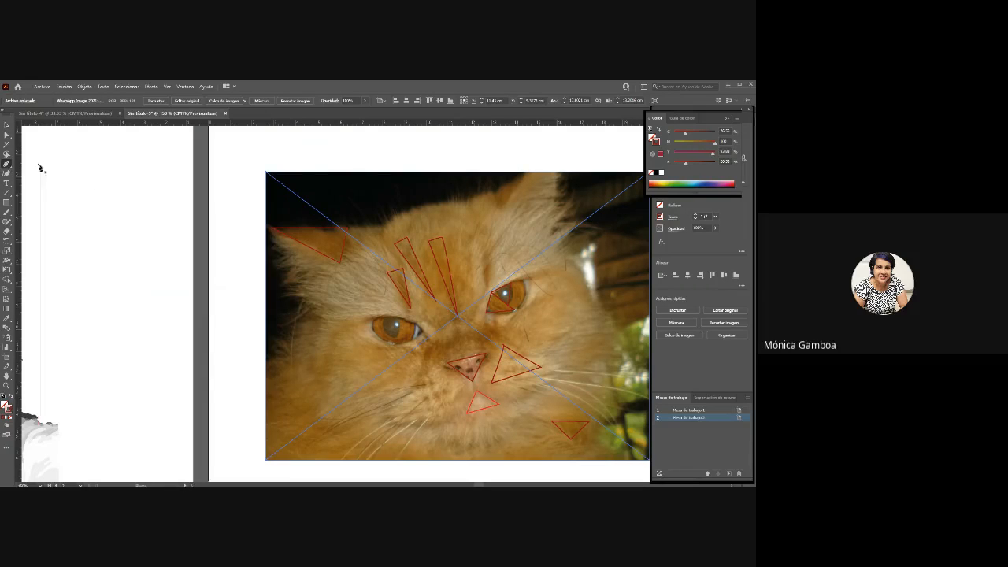
pyautogui.click(484, 256)
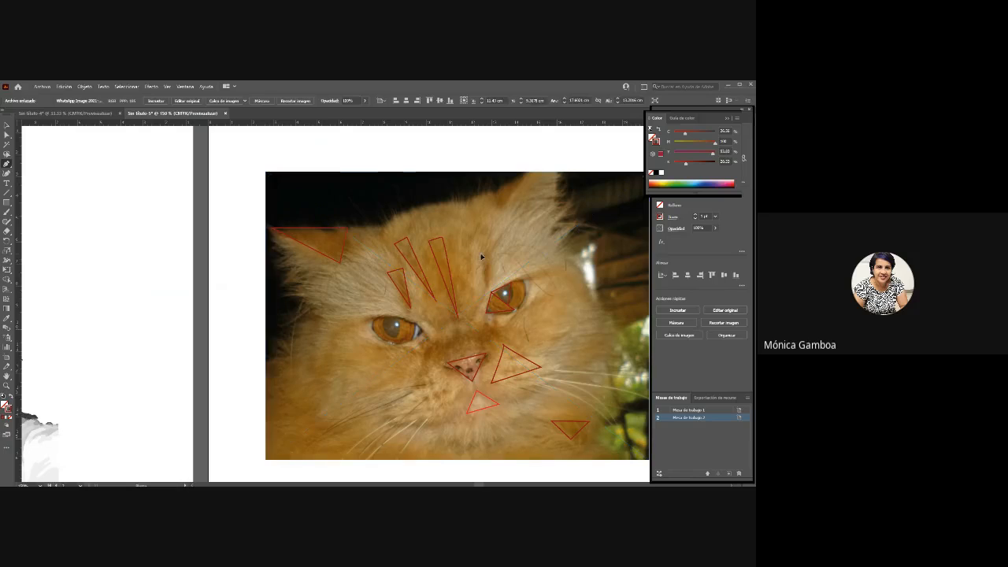
pyautogui.click(490, 293)
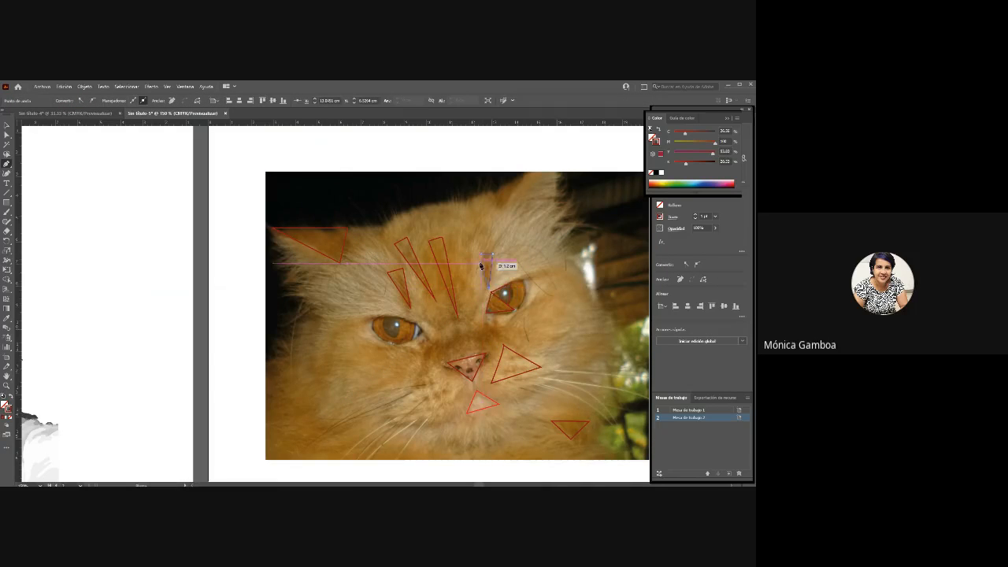
pyautogui.click(482, 255)
pyautogui.click(476, 213)
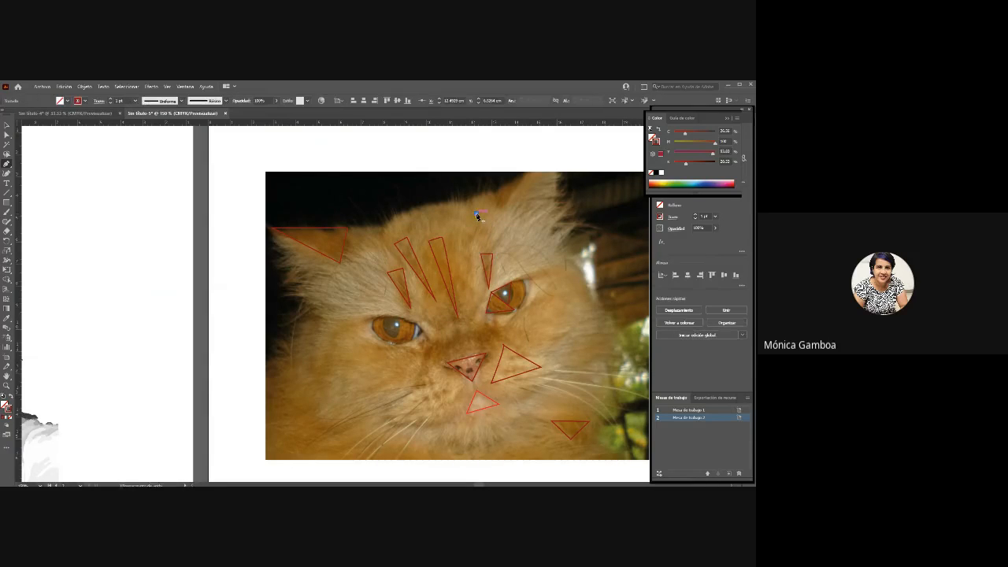
pyautogui.click(482, 255)
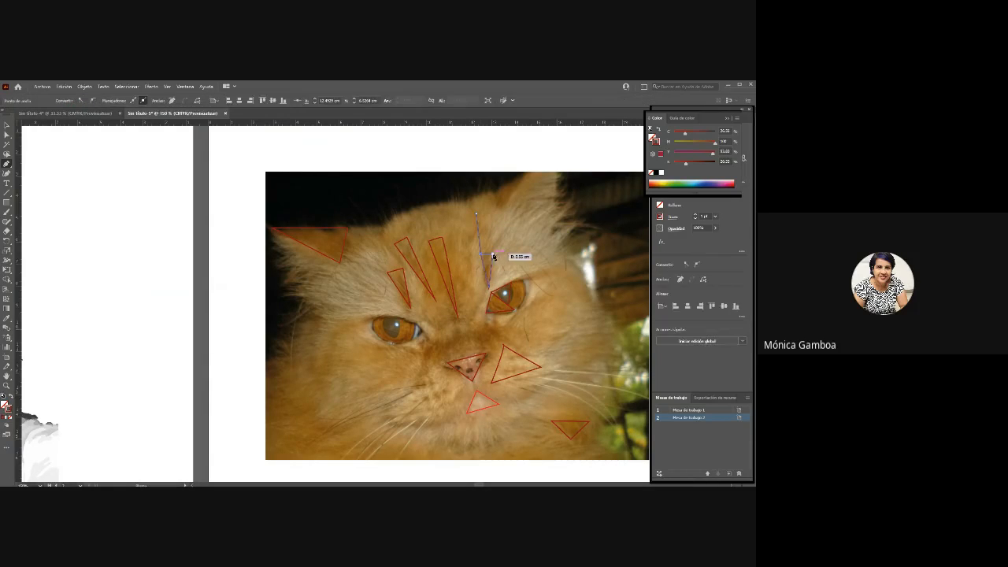
pyautogui.click(475, 214)
# - Draw a small closed triangle over the inner edge of the cat's right-hand ear
pyautogui.scroll(1, 525, 275)
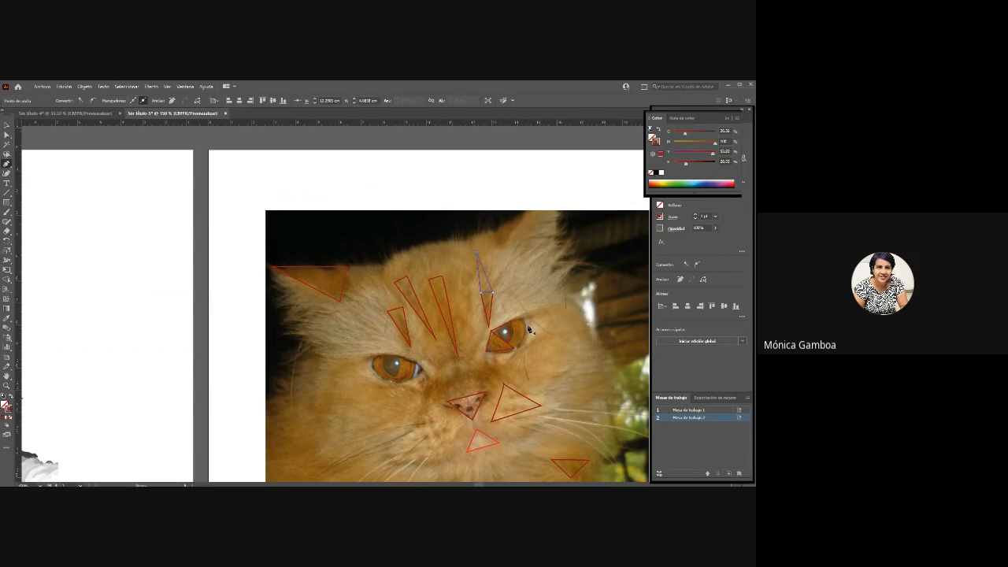
pyautogui.click(508, 247)
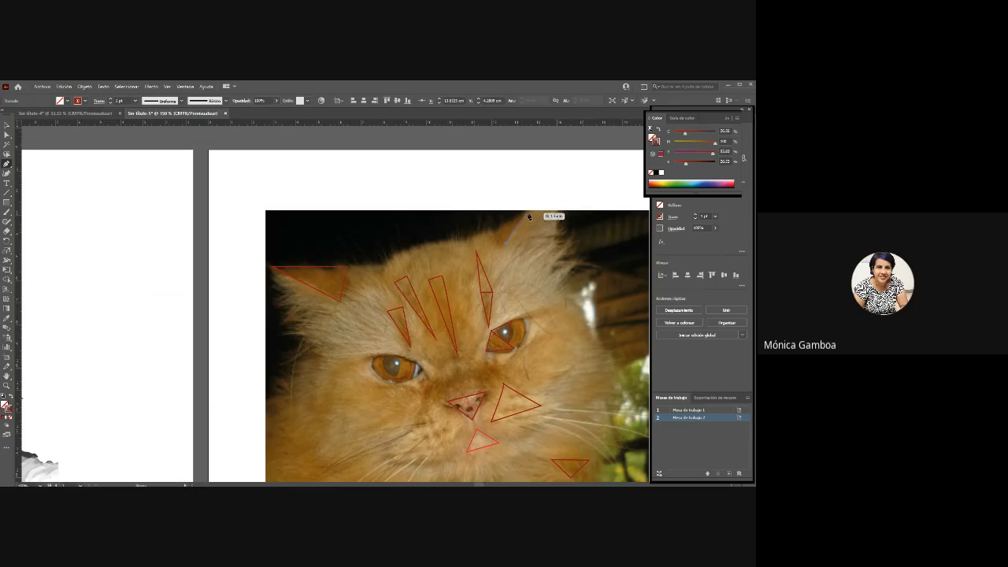
pyautogui.click(527, 210)
pyautogui.click(491, 230)
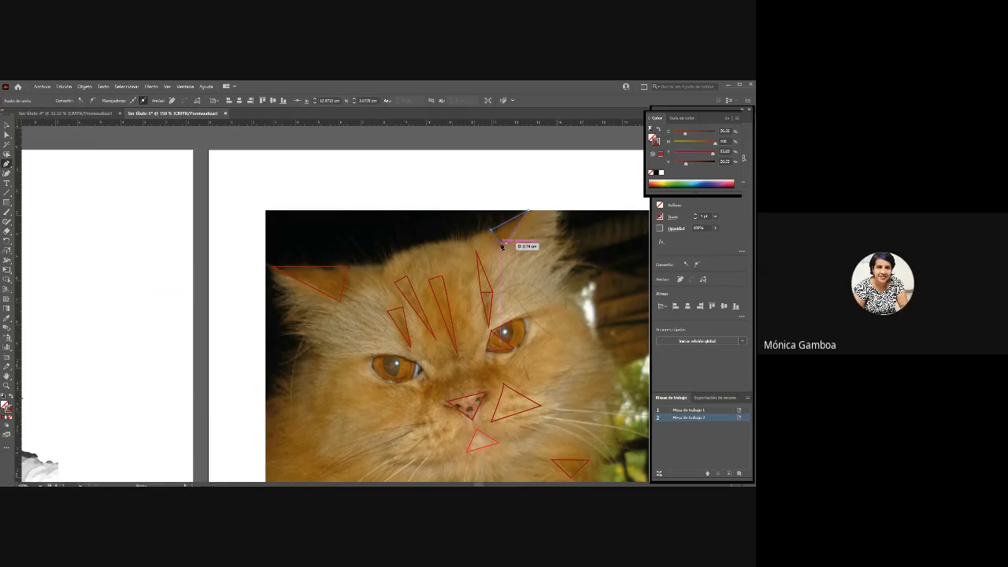
pyautogui.click(507, 246)
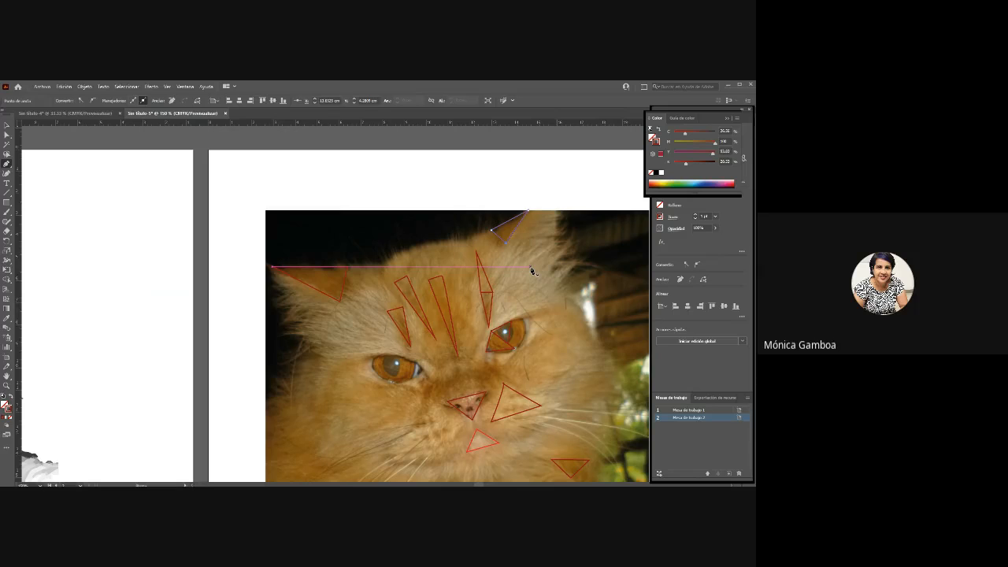
# - Try to start another triangle inside the cat's right-hand eye, undoing the misplaced points
pyautogui.click(508, 336)
pyautogui.hotkey('ctrl', 'z')
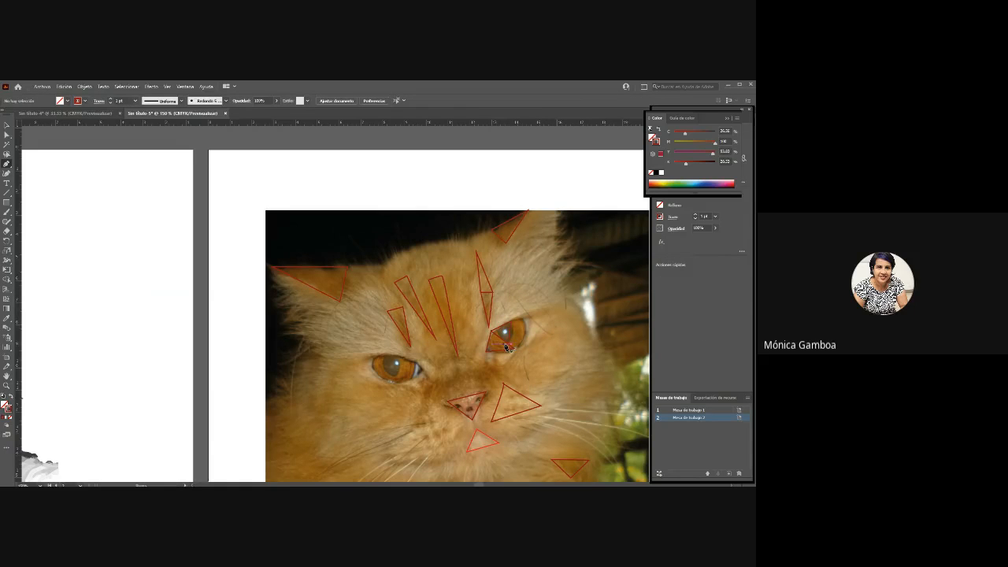
pyautogui.click(506, 344)
pyautogui.hotkey('ctrl', 'z')
pyautogui.click(508, 339)
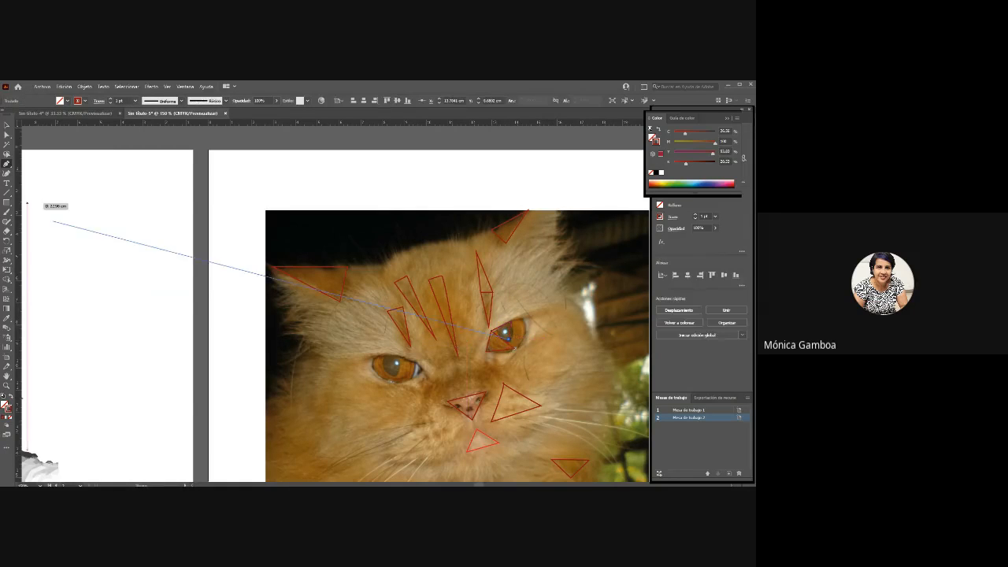
# - Delete the leftover triangle paths inside the cat's right-hand eye with the Direct Selection tool, and deselect everything
pyautogui.click(6, 134)
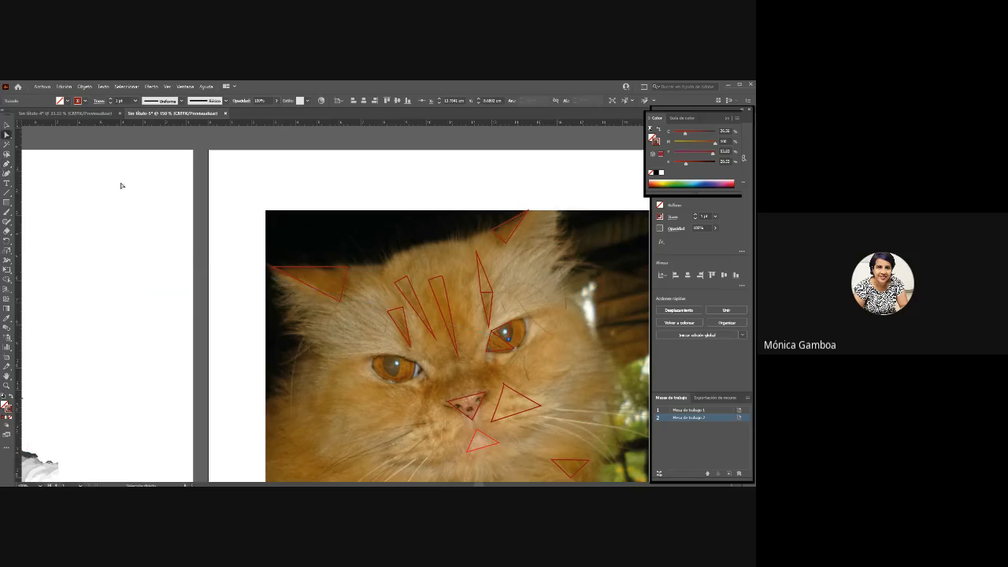
pyautogui.moveTo(510, 335); pyautogui.dragTo(513, 349)
pyautogui.click(500, 338)
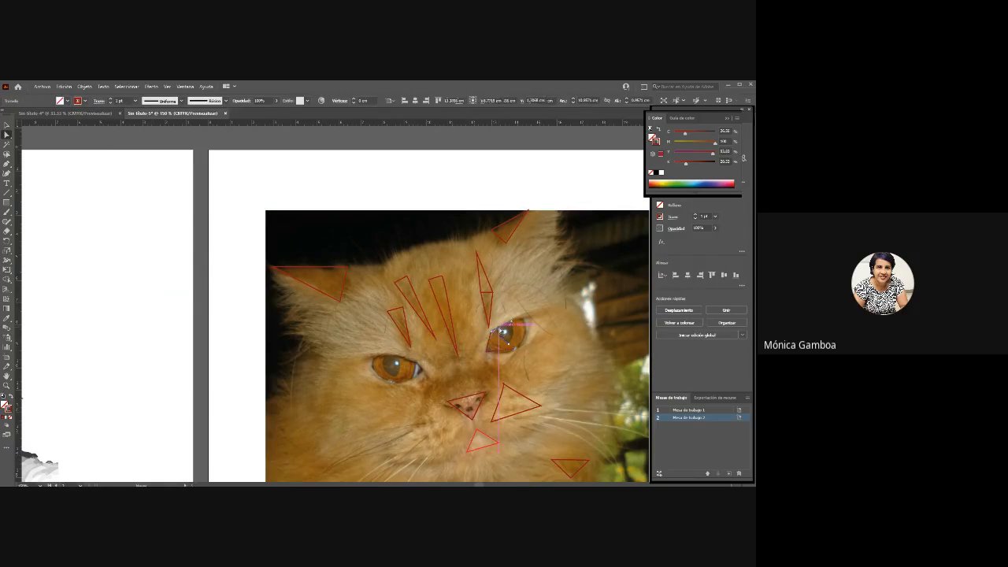
pyautogui.press('Delete')
pyautogui.click(492, 348)
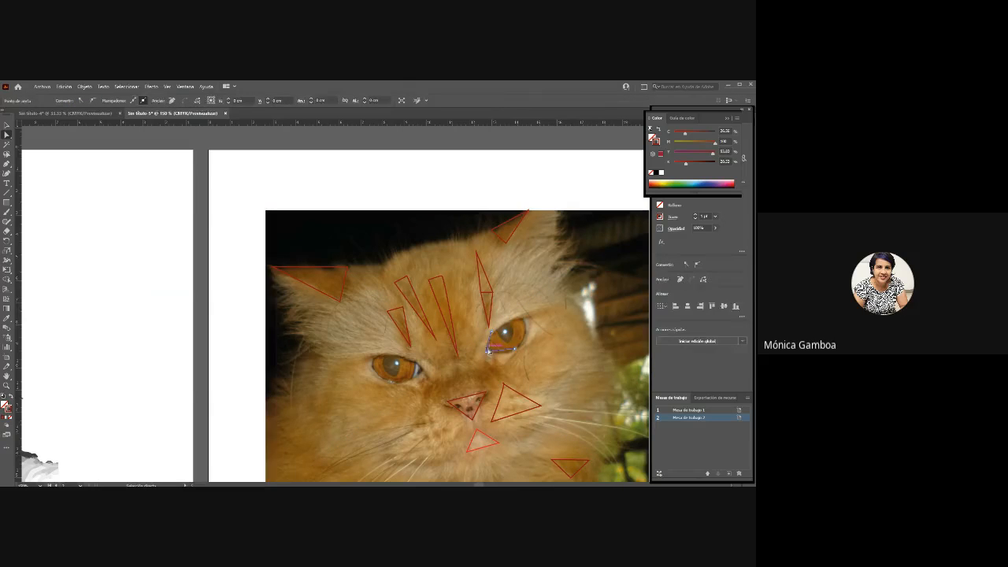
pyautogui.press('Delete')
pyautogui.press('Delete')
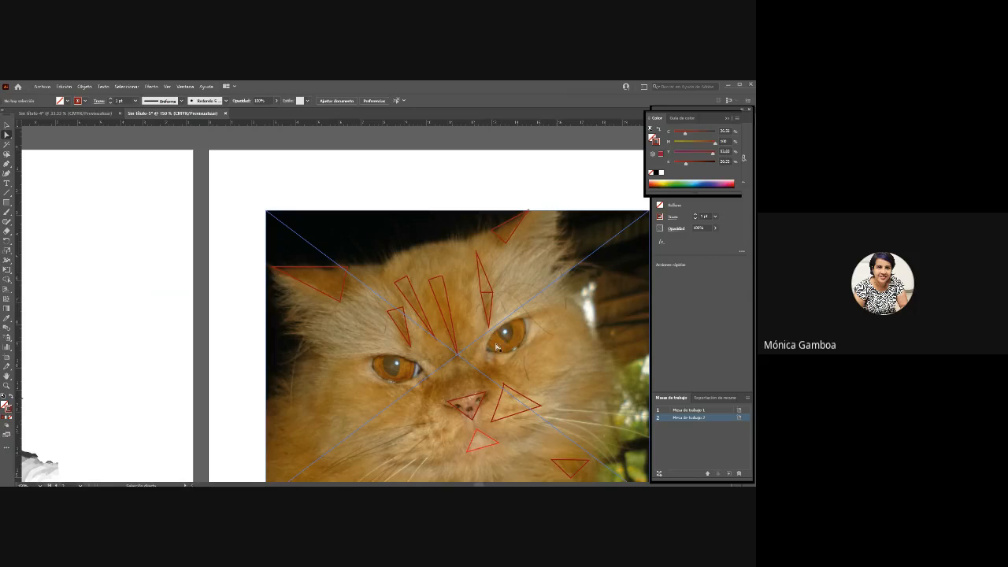
pyautogui.click(217, 392)
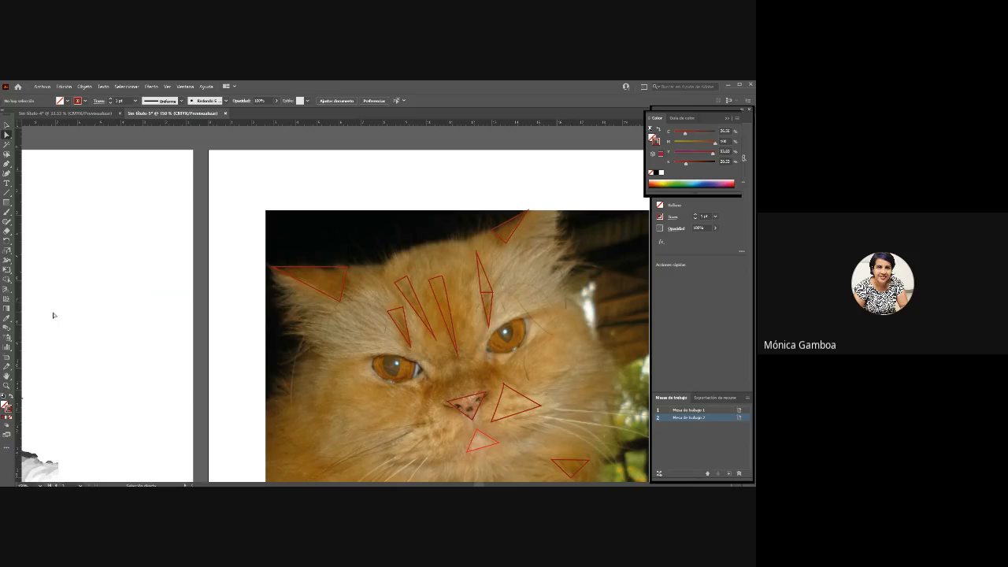
# - Zoom out to view the portrait and cat artboards side by side at 33.33 %, and switch to the Selection tool
pyautogui.click(6, 386)
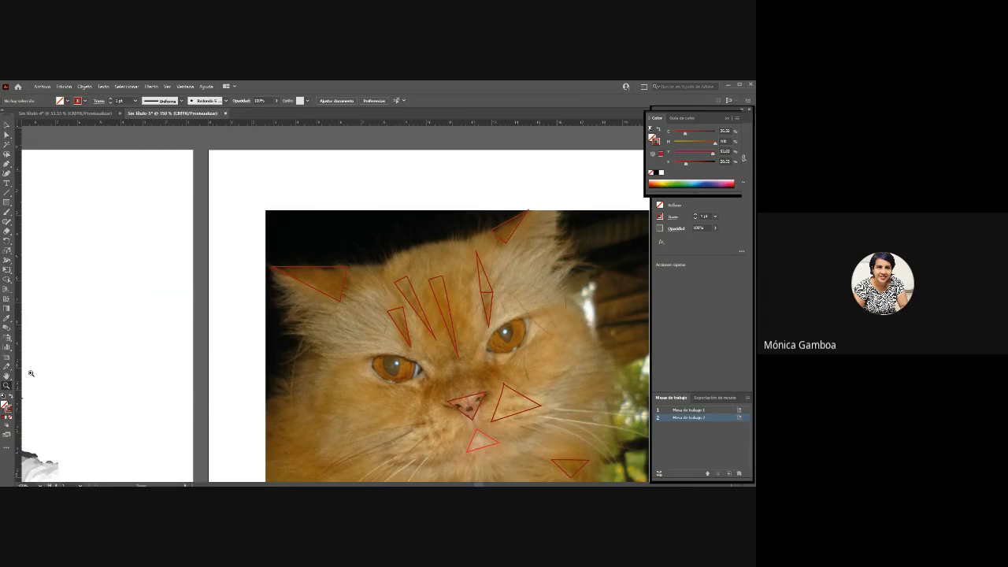
pyautogui.keyDown('alt'); pyautogui.click(246, 332); pyautogui.keyUp('alt')
pyautogui.keyDown('alt'); pyautogui.click(317, 334); pyautogui.keyUp('alt')
pyautogui.keyDown('alt'); pyautogui.click(363, 335); pyautogui.keyUp('alt')
pyautogui.keyDown('alt'); pyautogui.click(374, 335); pyautogui.keyUp('alt')
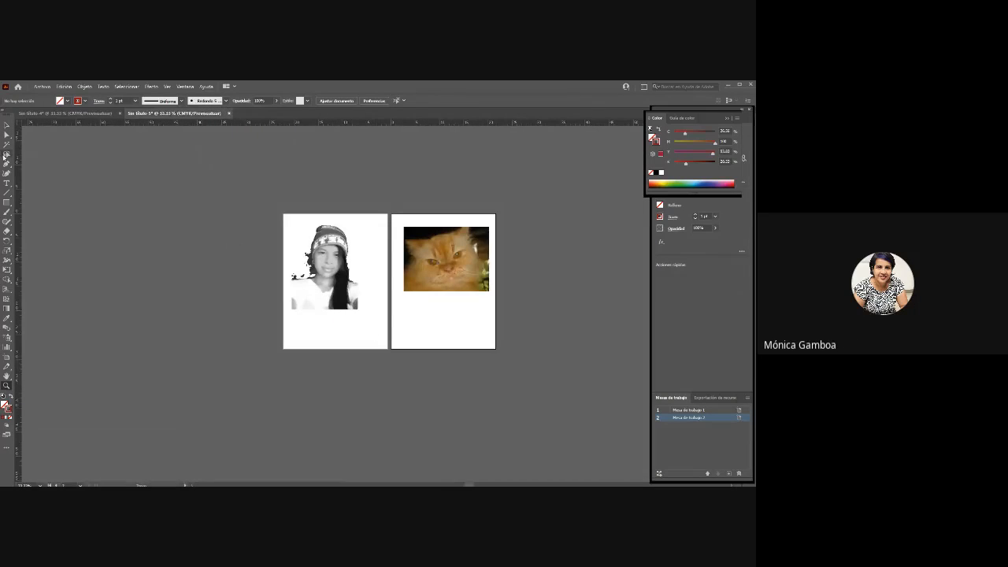
pyautogui.click(6, 125)
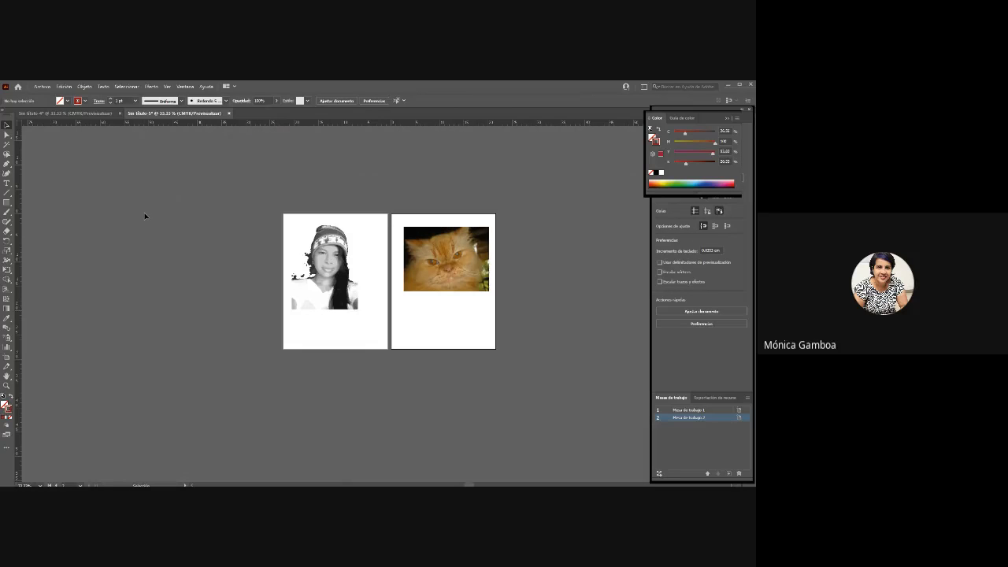